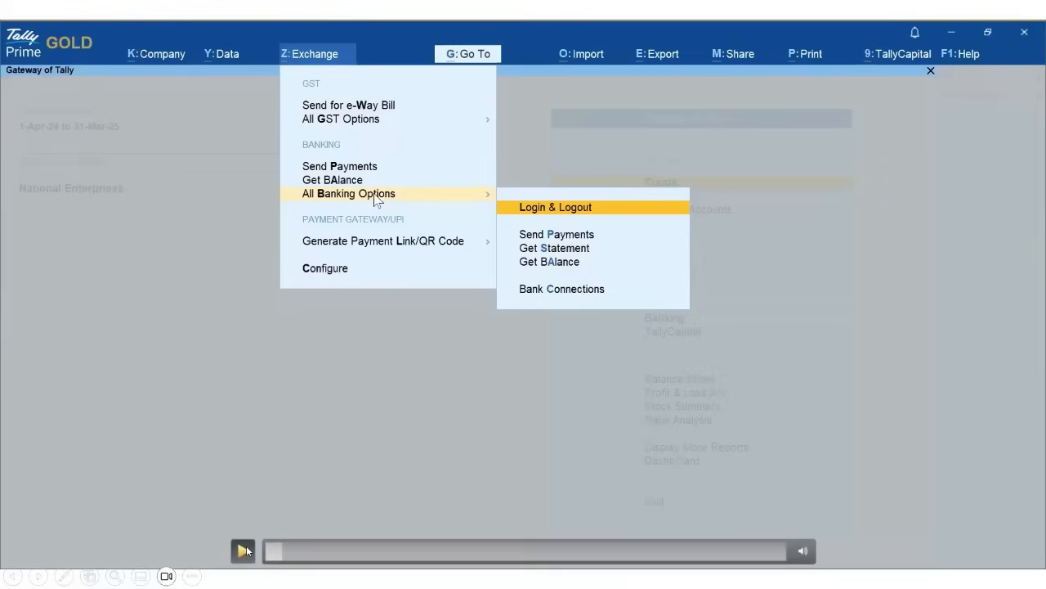
- Play the Connected Banking login demo through to the Welcome to Connected Banking form
click(243, 550)
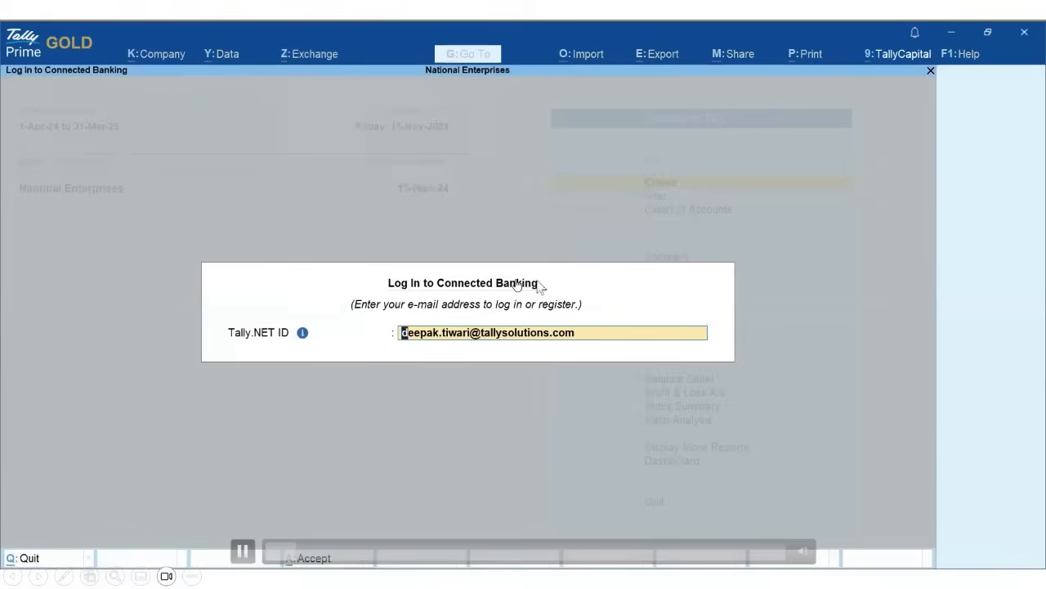
click(243, 551)
click(243, 551)
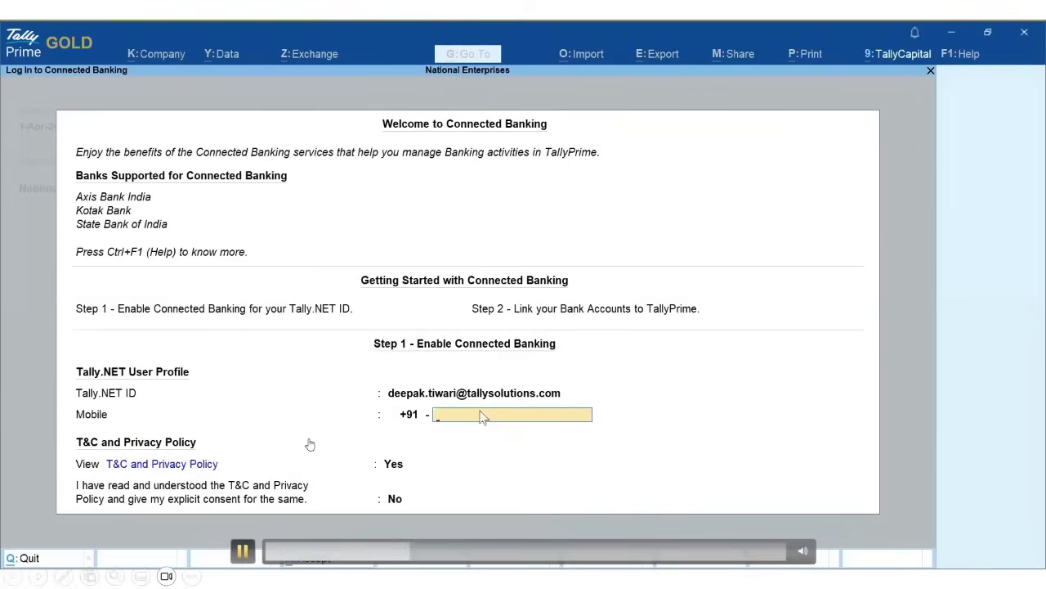
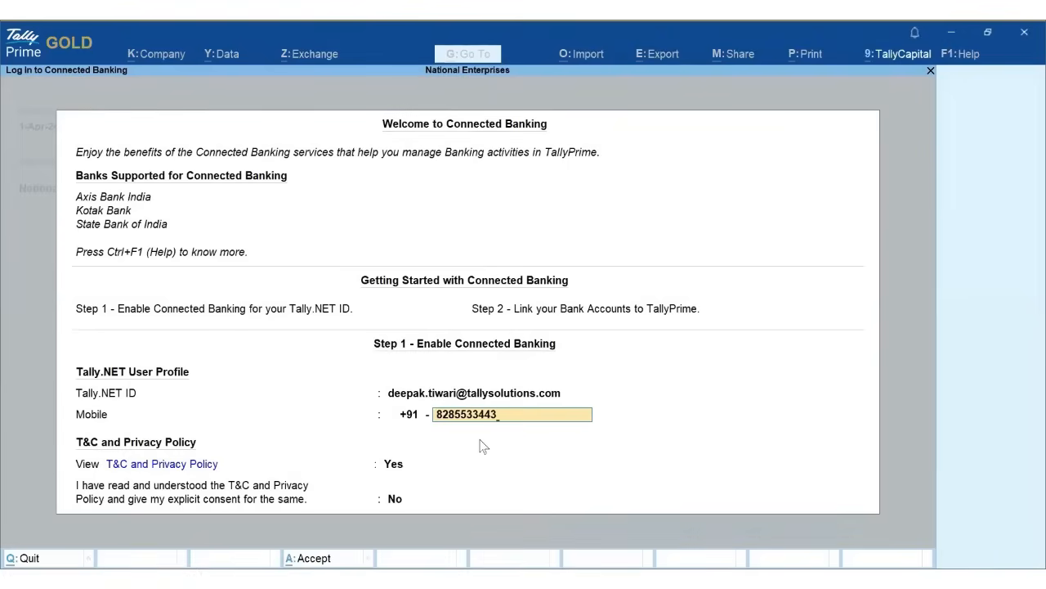
- Enter the user's mobile number, decline viewing the T&C, give consent, and request an OTP
key(Return)
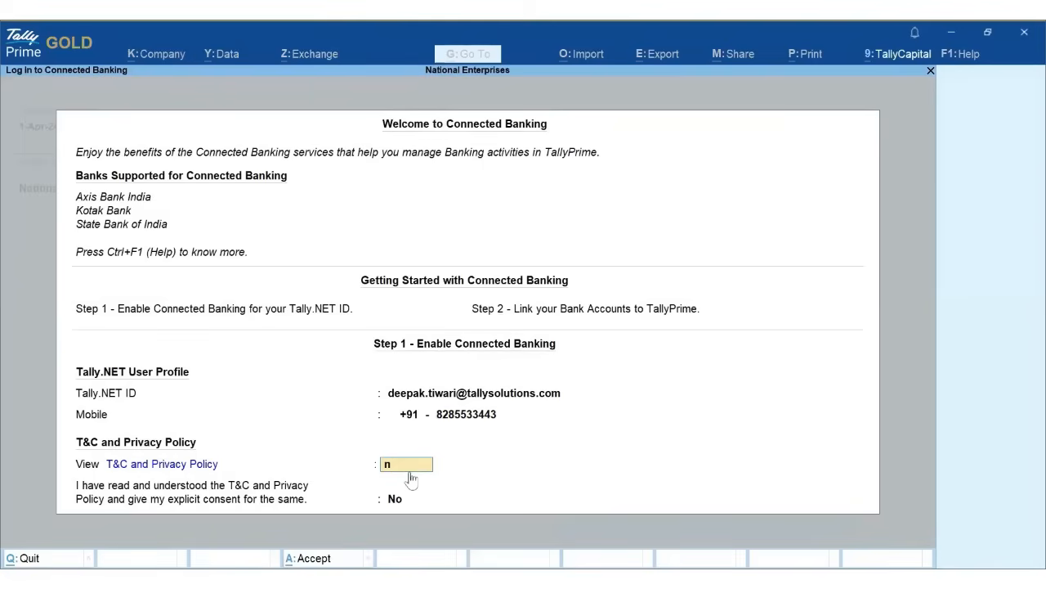
key(n)
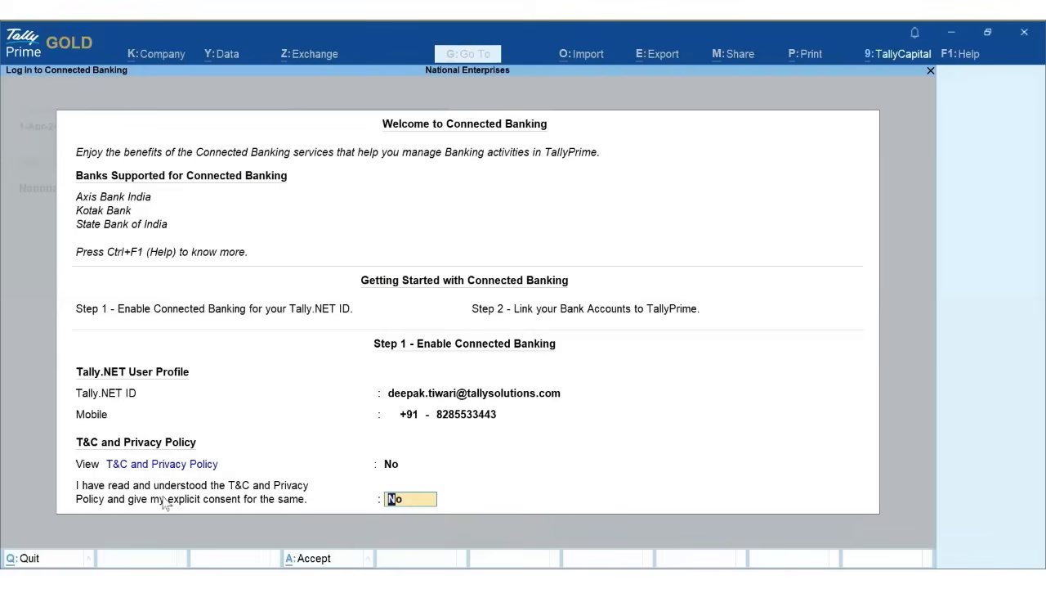
key(y)
key(Return)
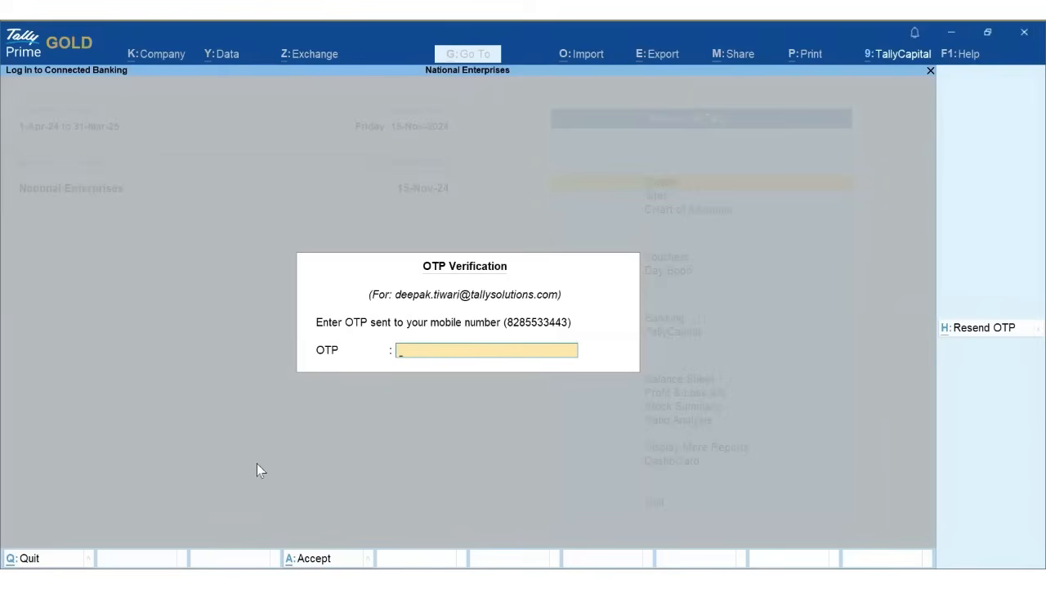
- Submit the received OTP to finish login and open the Bank Connections report
key(Return)
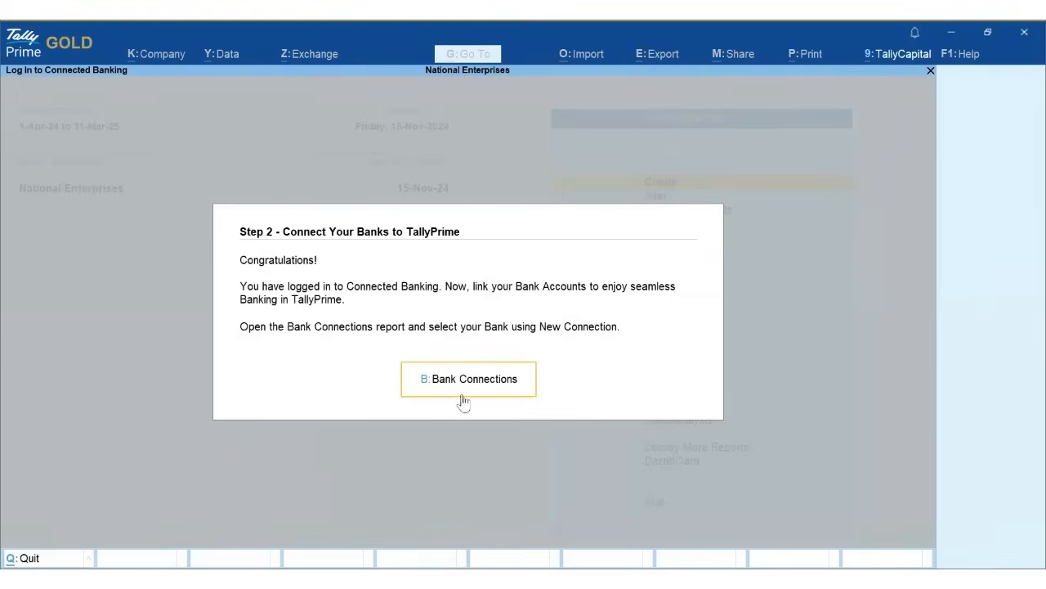
click(506, 391)
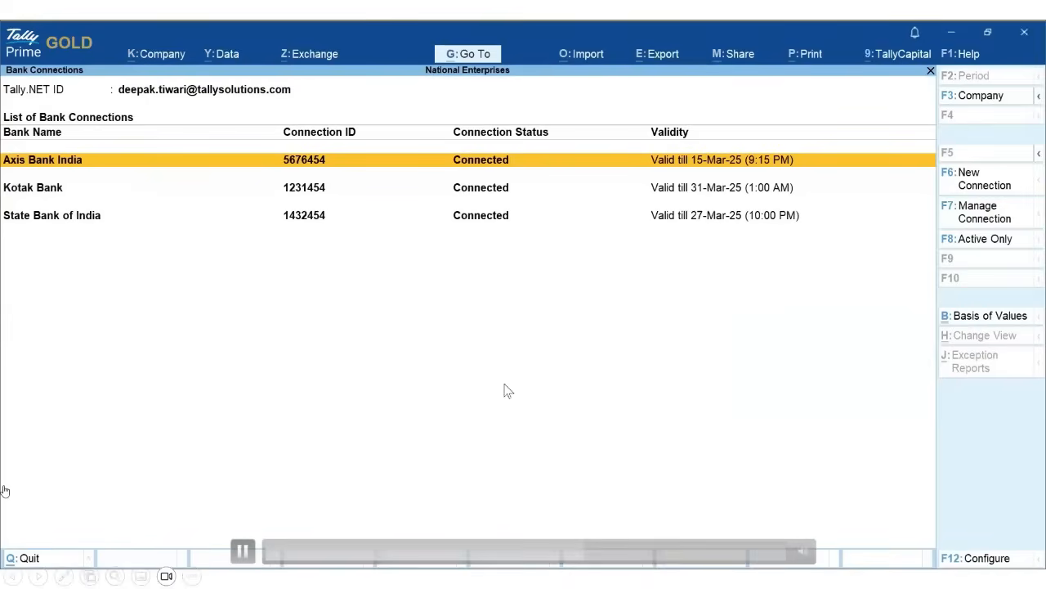
- Play the demo of starting a new connection by picking Axis Bank India from supported banks
click(242, 550)
click(244, 551)
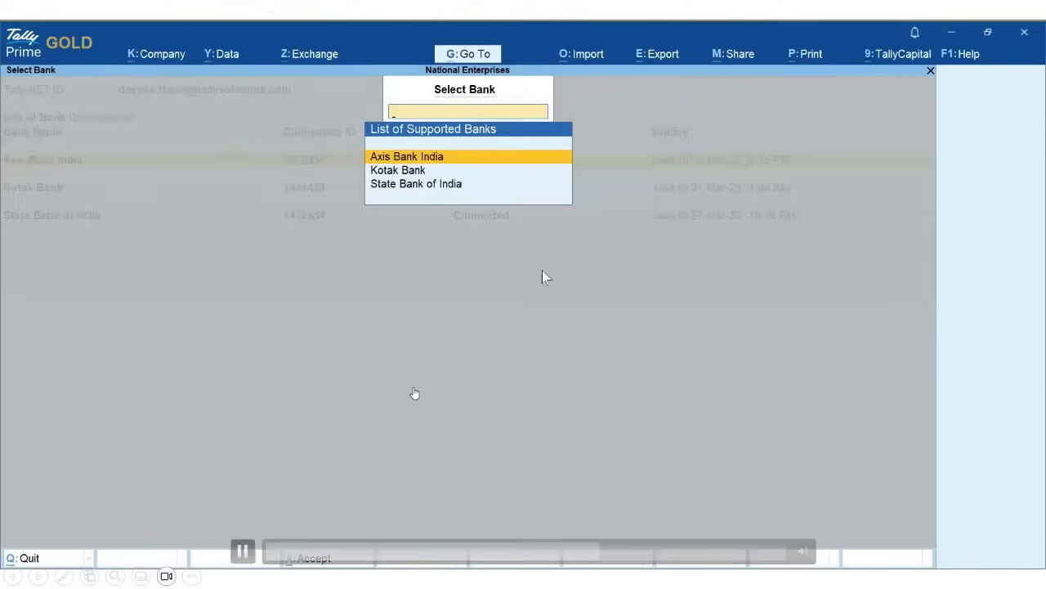
click(239, 552)
click(243, 551)
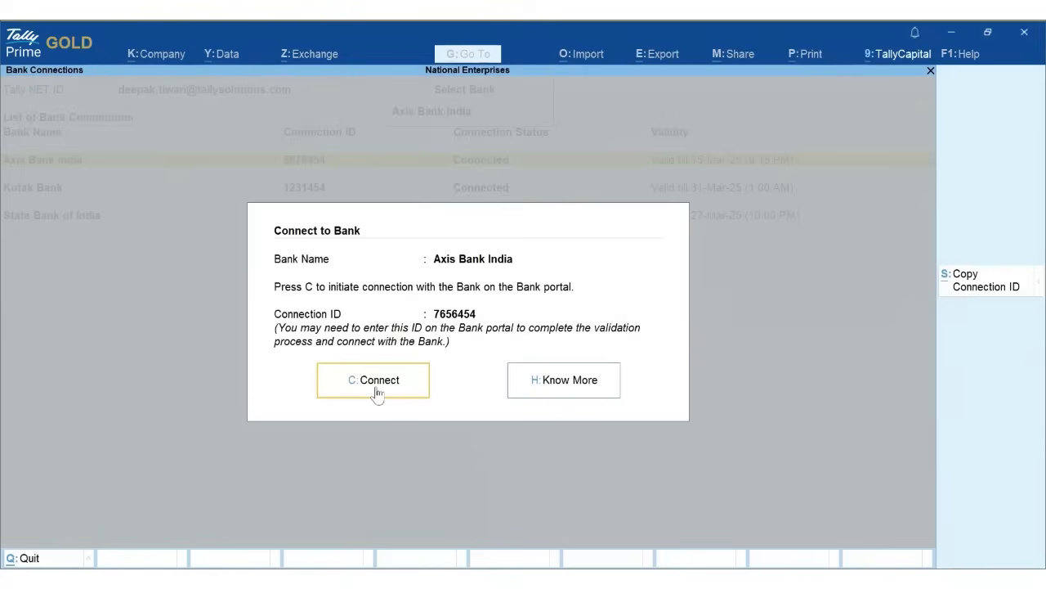
- Connect Axis Bank India, refresh its status to confirm success, and dismiss the confirmation
click(376, 391)
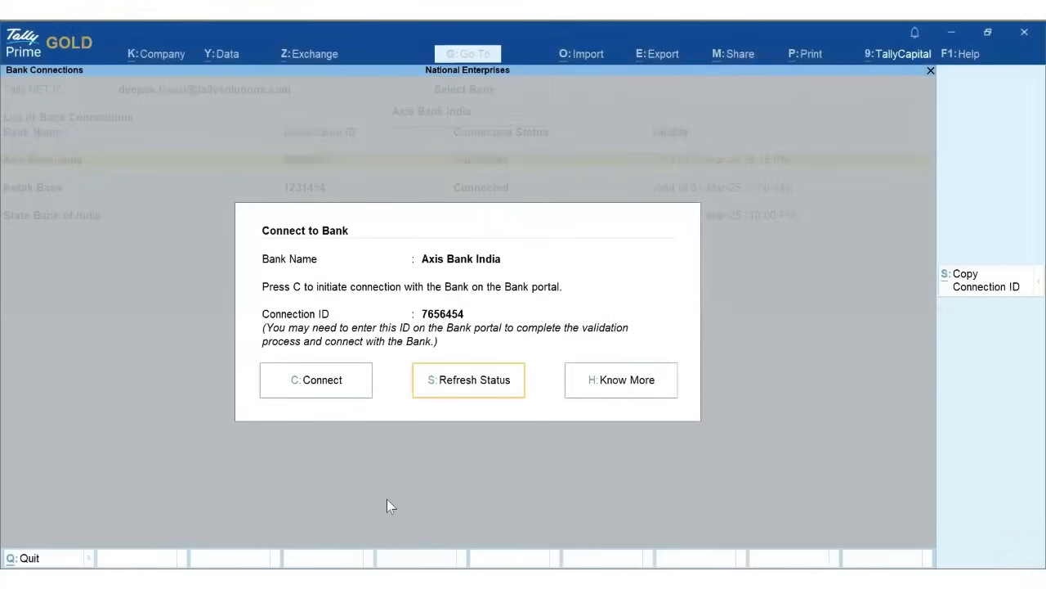
click(479, 395)
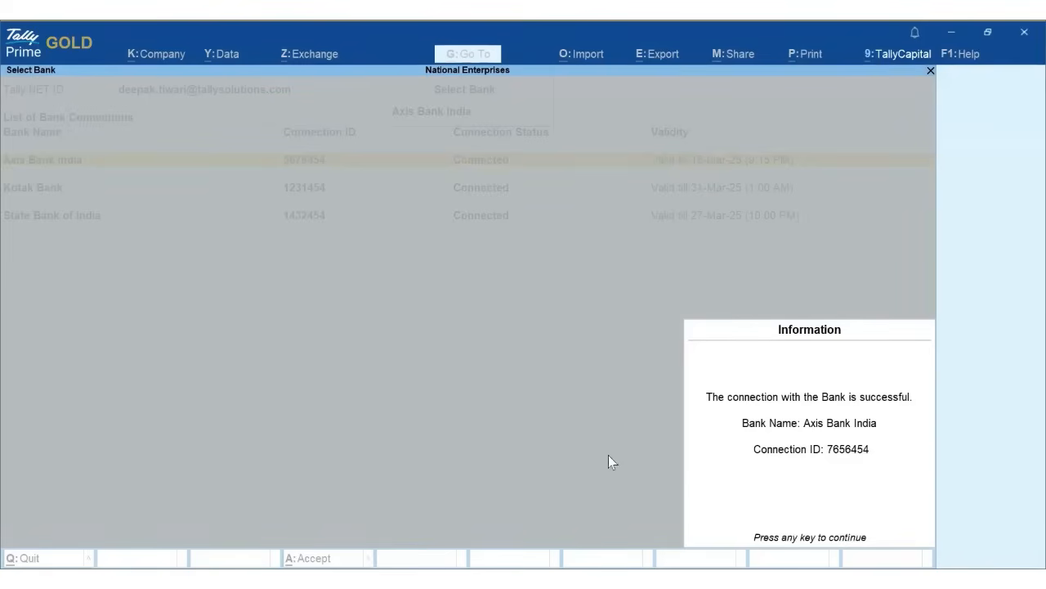
key(Return)
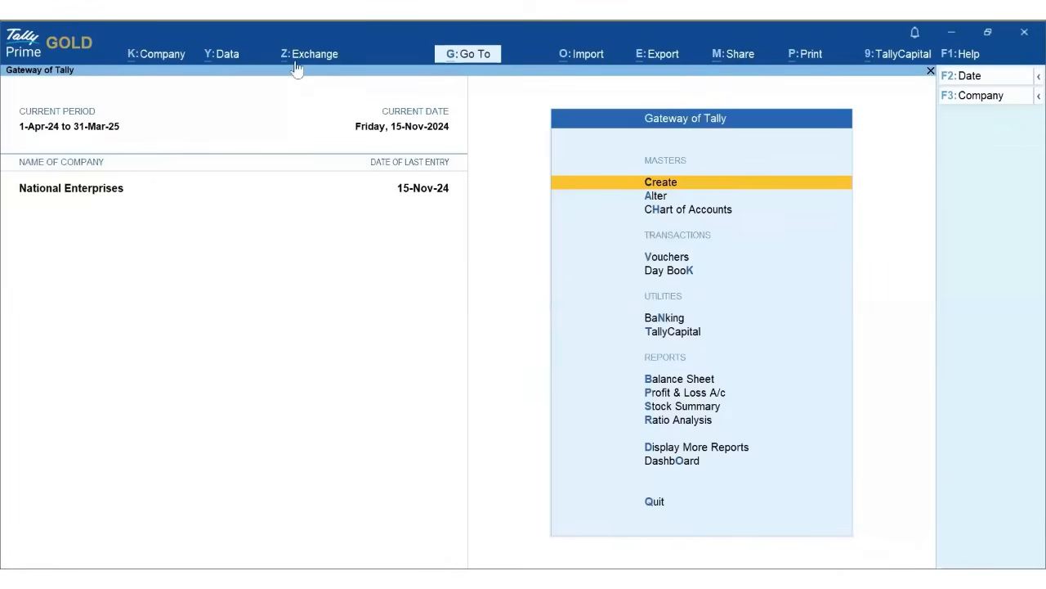
- Pause the demo and present slide 18, Get Live Bank Balance, full screen
click(296, 59)
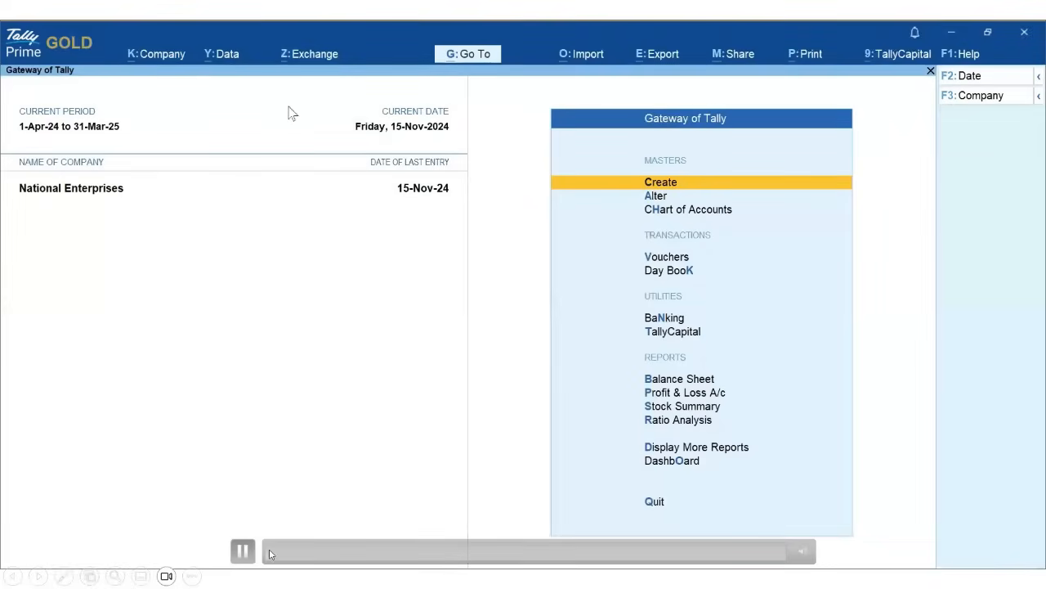
click(239, 554)
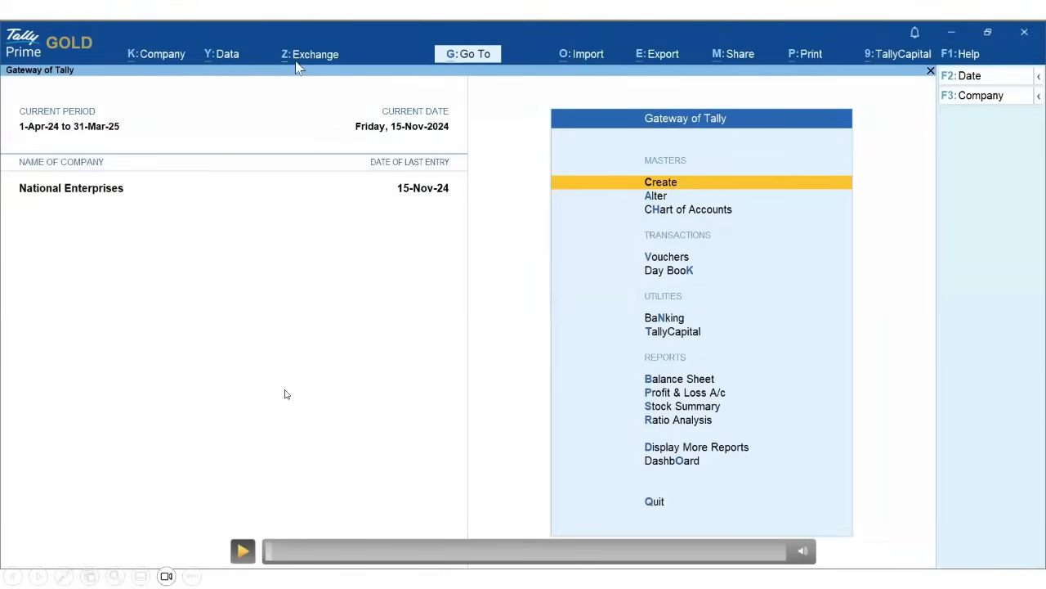
key(Escape)
scroll(716, 346, down, 1)
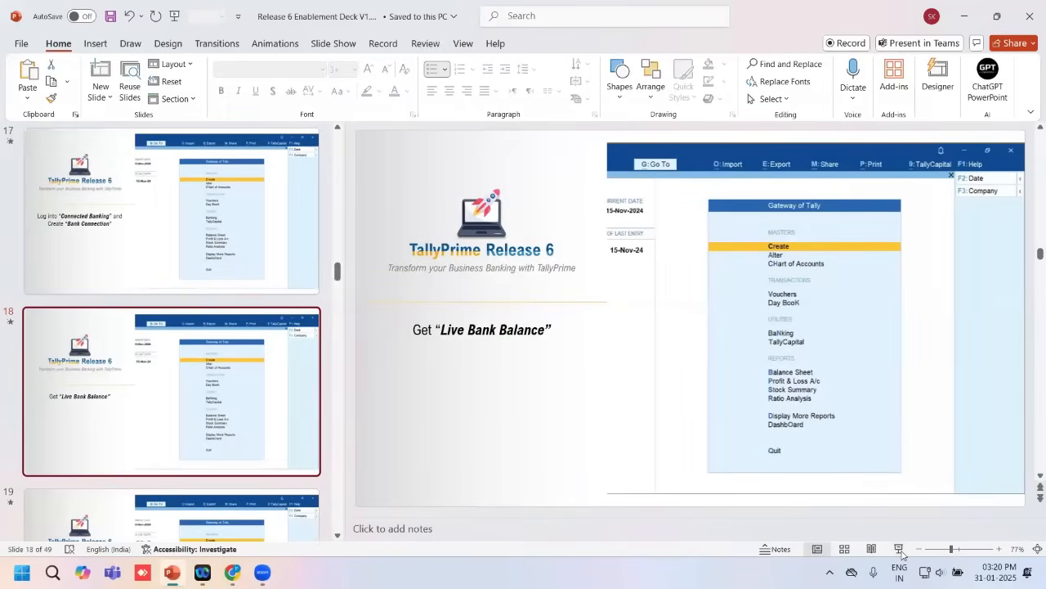
key(shift+F5)
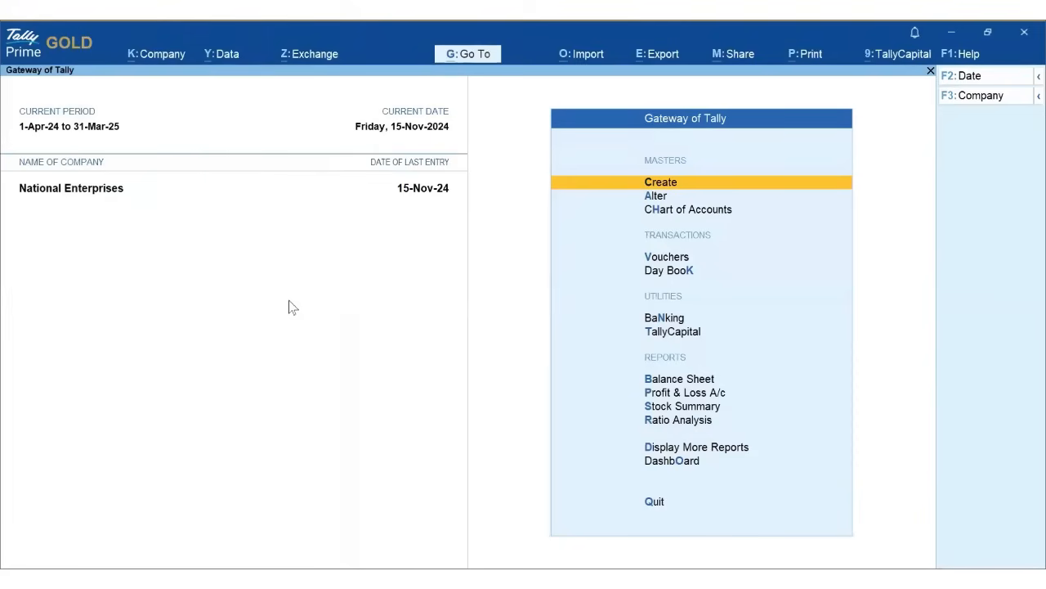
click(325, 67)
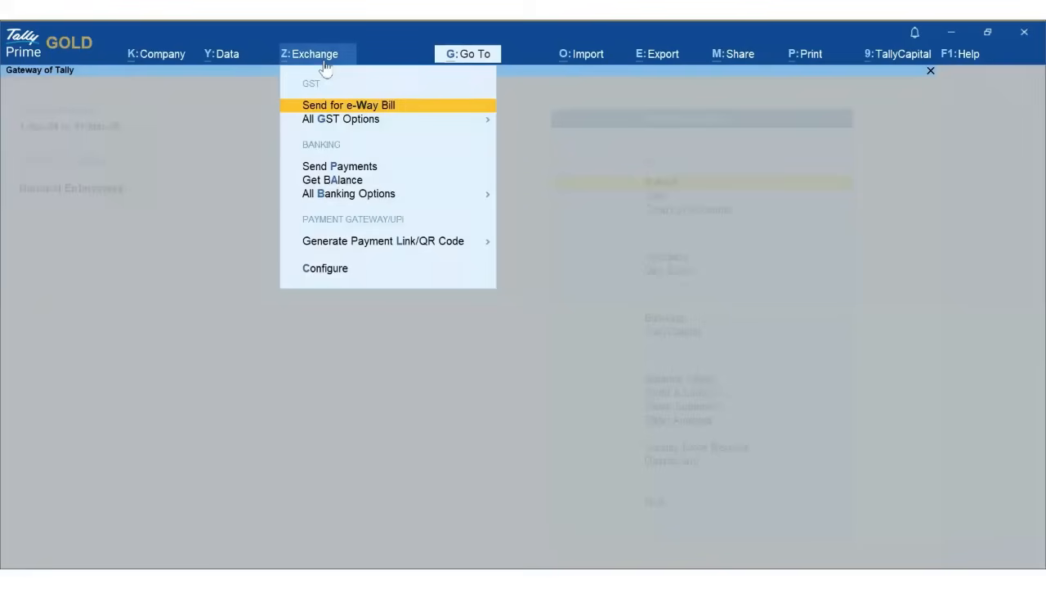
click(429, 197)
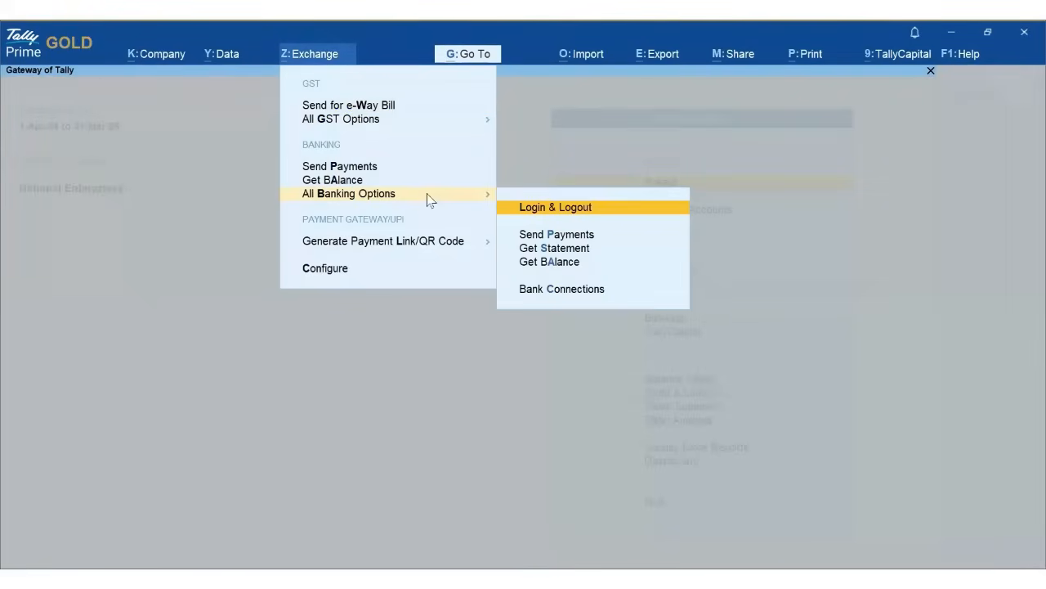
click(571, 268)
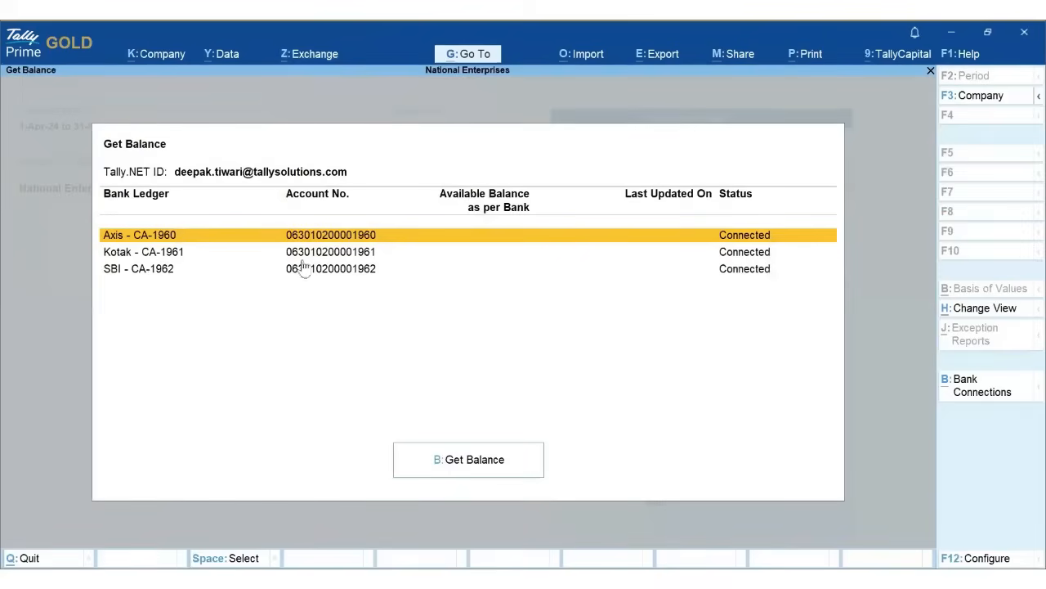
key(space)
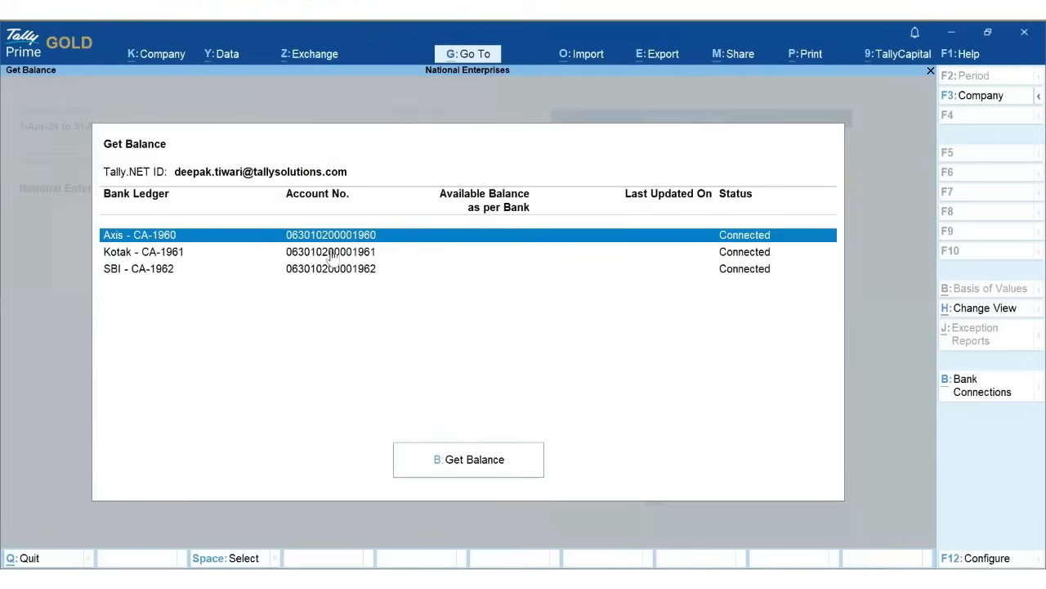
click(461, 470)
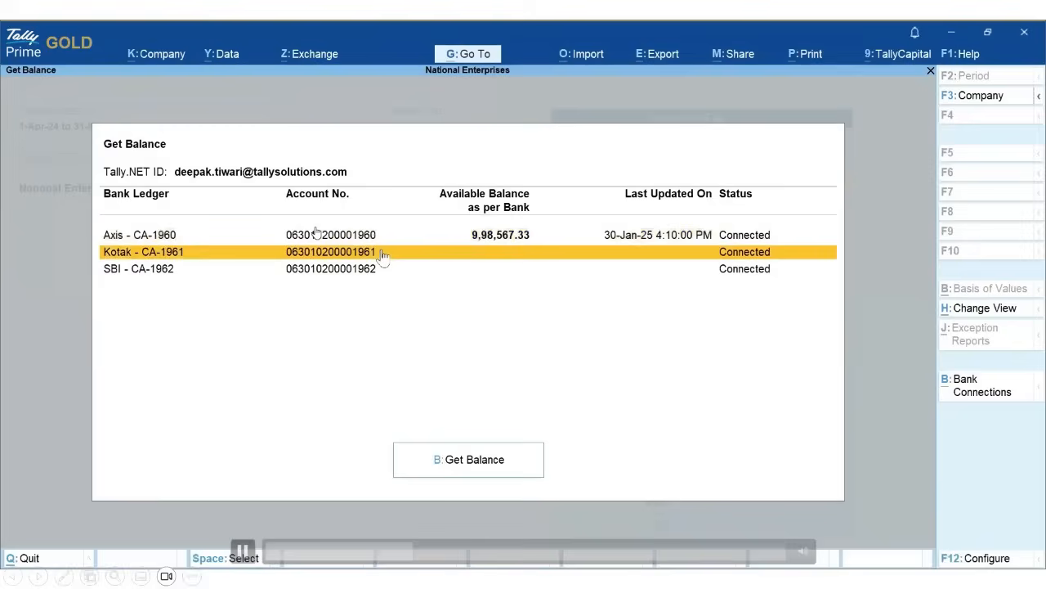
click(237, 556)
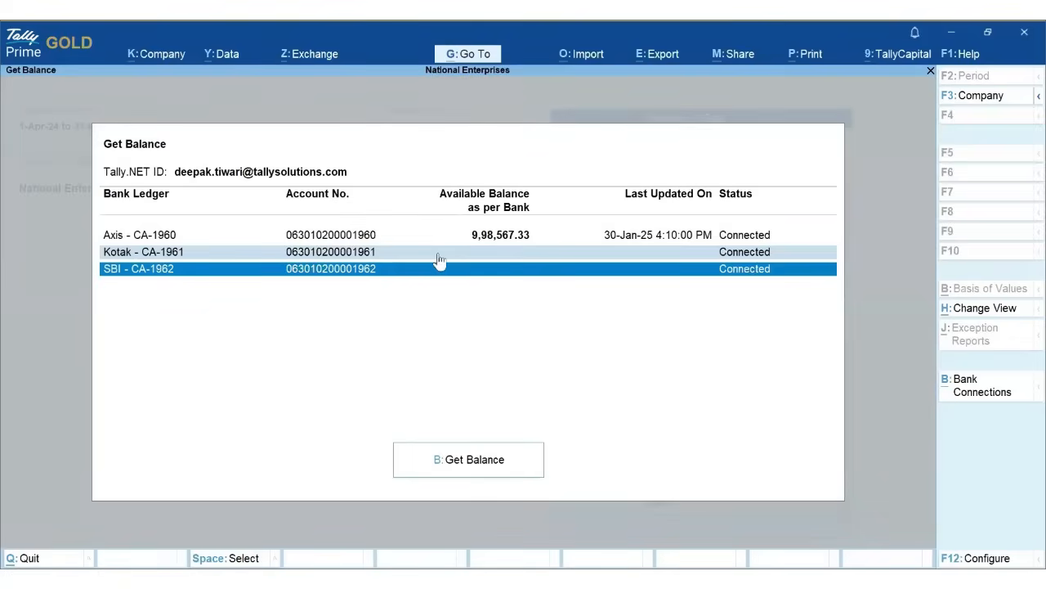
mouse_move(244, 553)
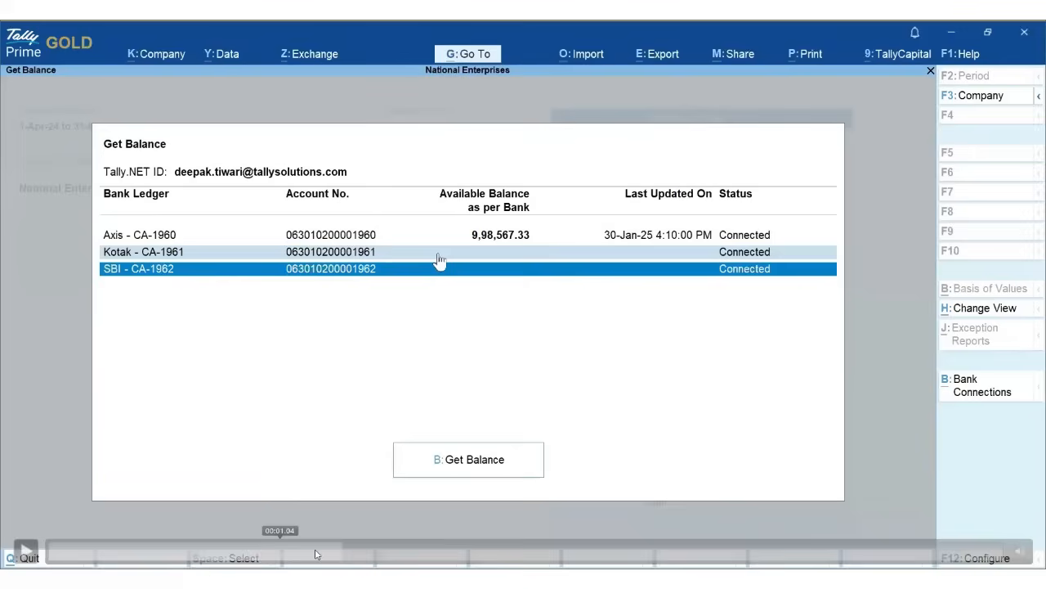
- Replay the demo from the start and fetch the live balance for Axis - CA-1960
click(358, 556)
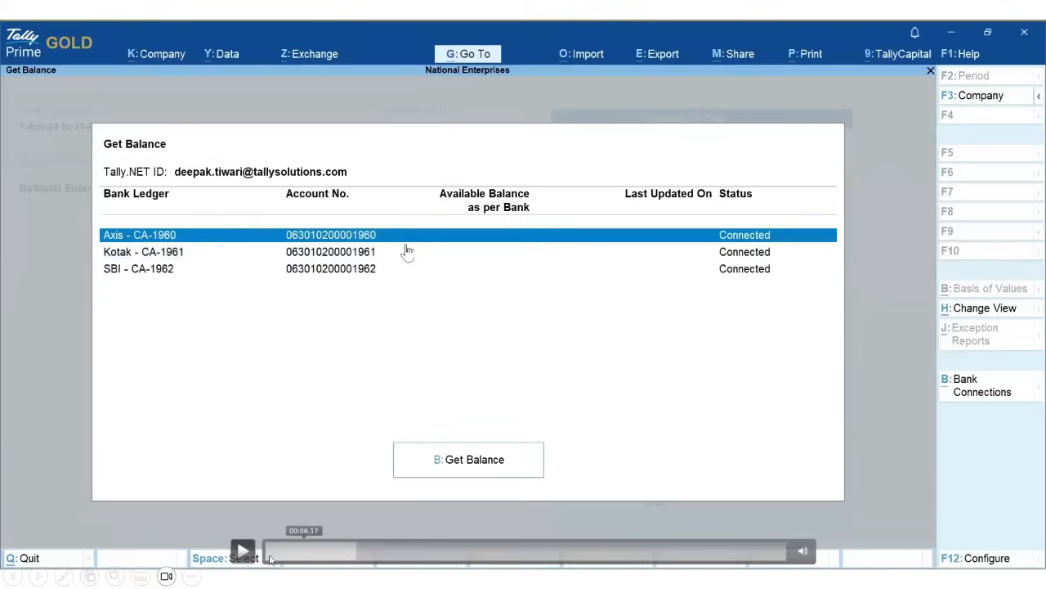
drag(342, 559, 244, 552)
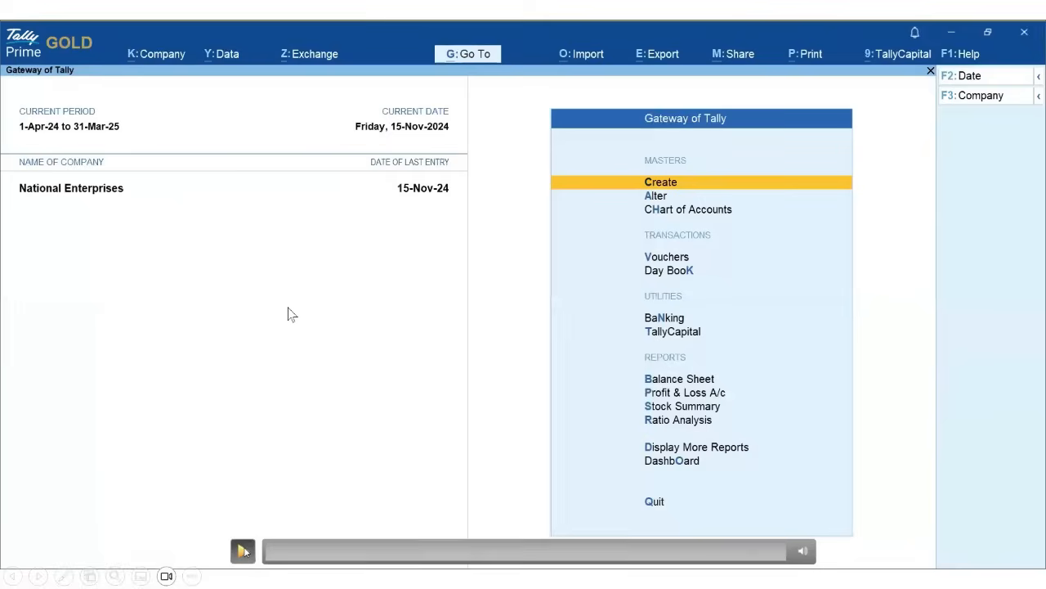
click(244, 551)
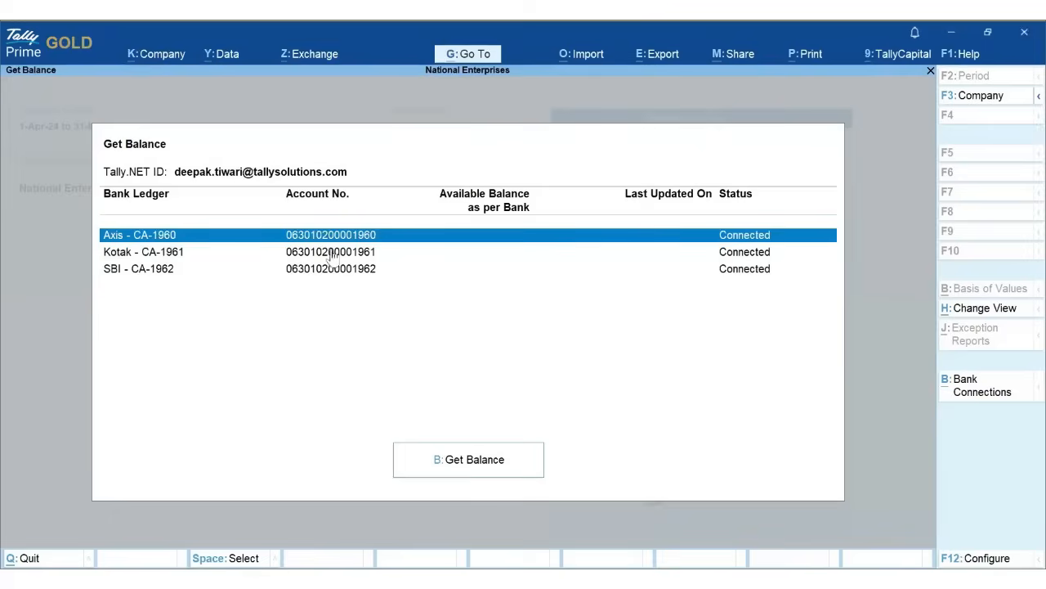
click(459, 462)
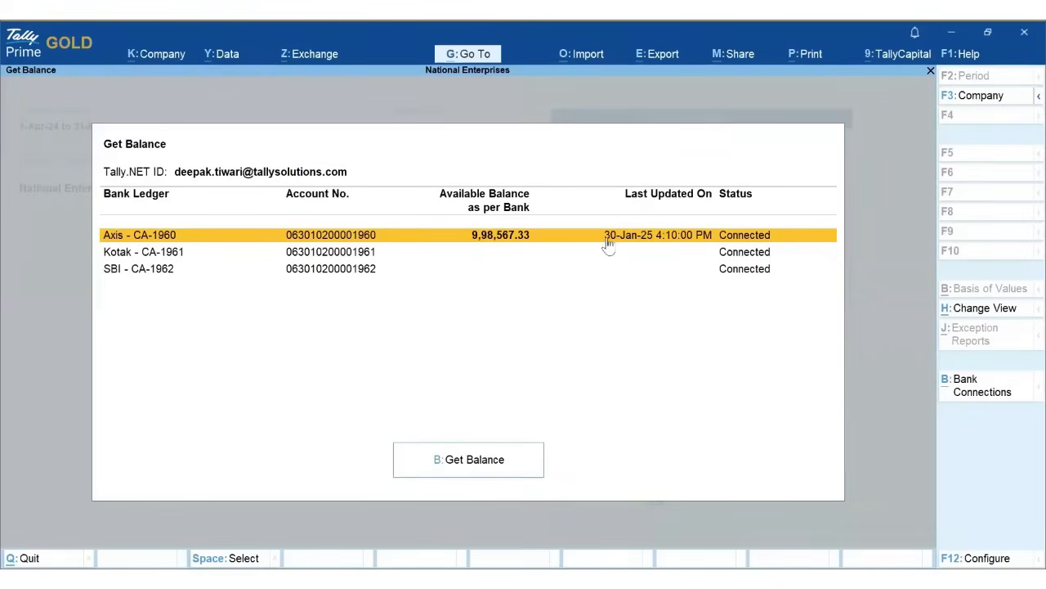
- Fetch live balances for Kotak - CA-1961 (4,45,678.46) and SBI - CA-1962 (6,84,294.99)
click(382, 253)
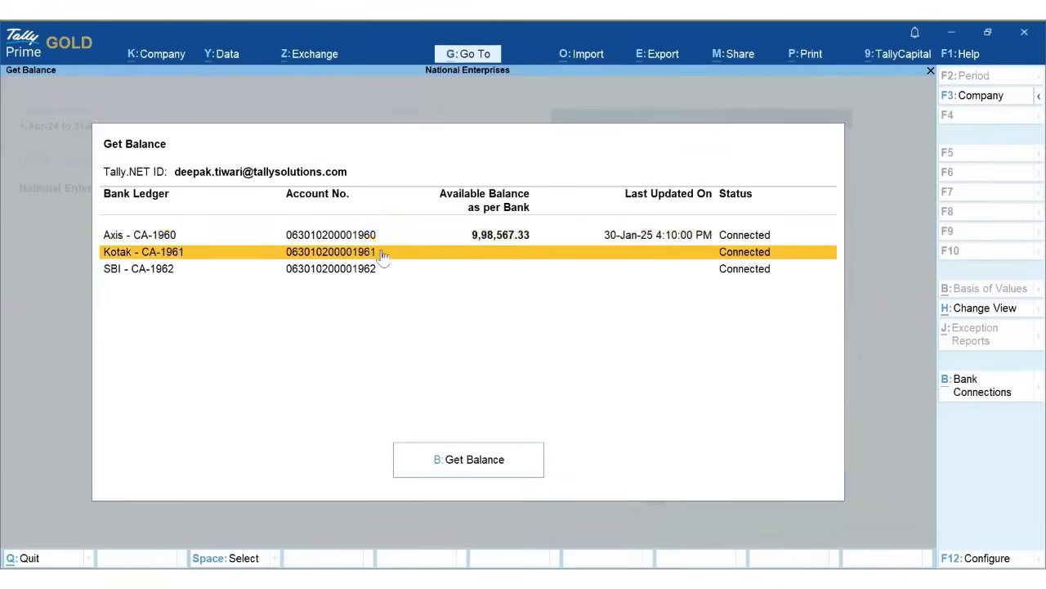
key(space)
click(384, 272)
key(space)
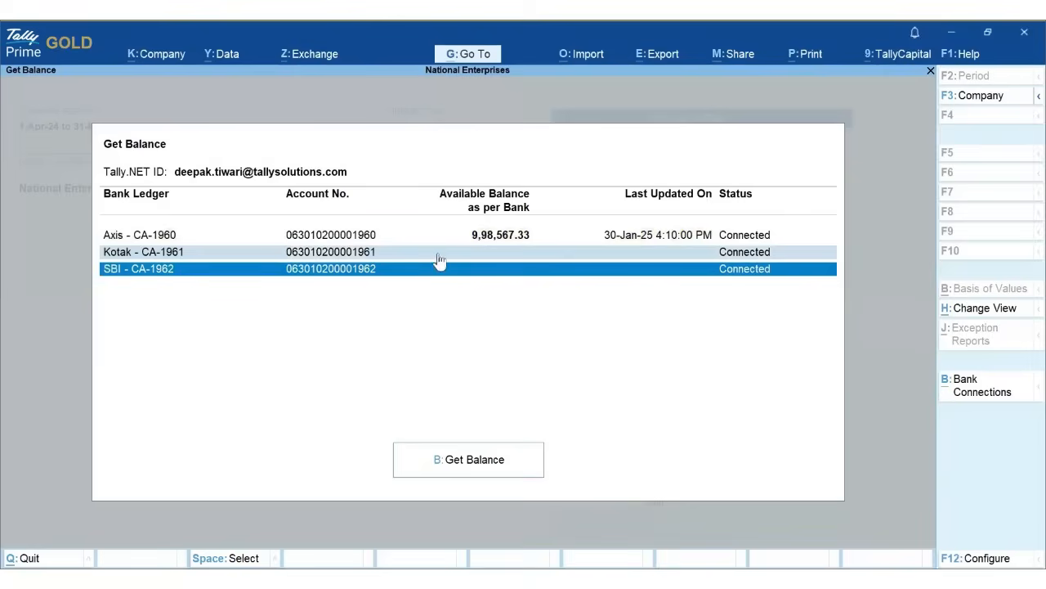
click(526, 473)
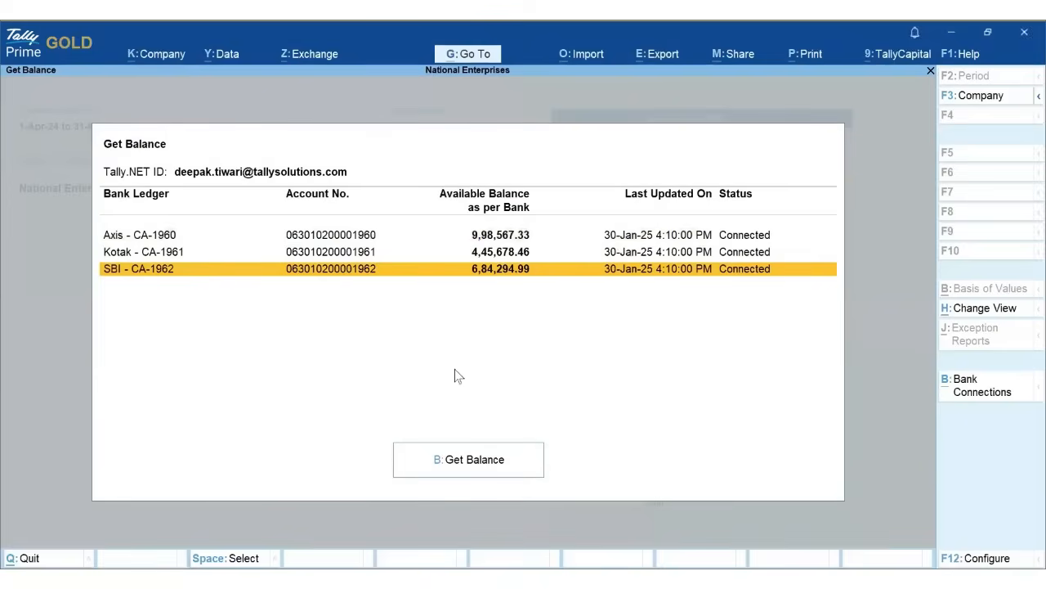
click(975, 559)
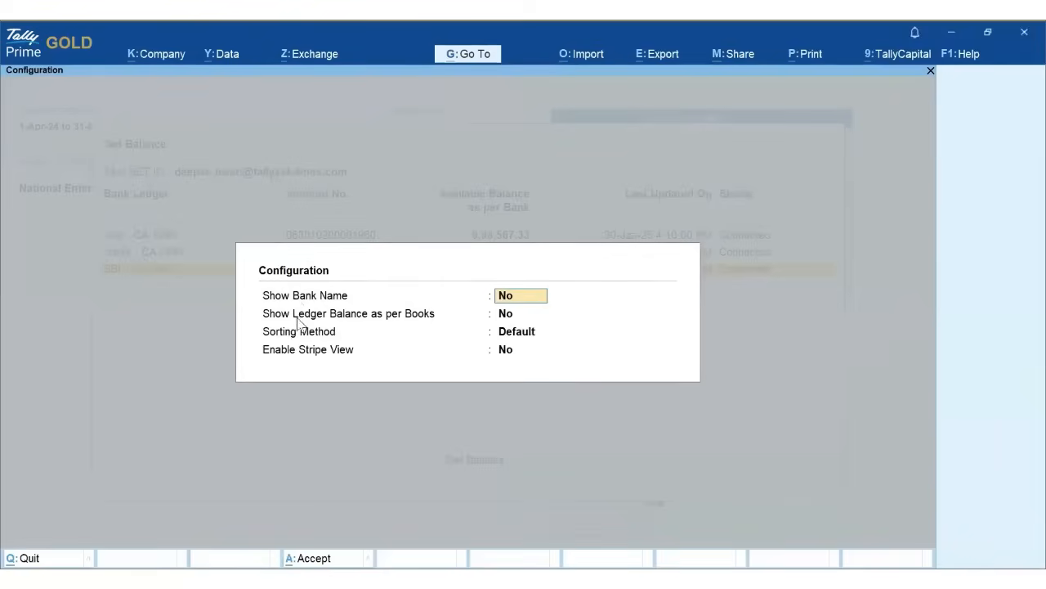
- Set Show Ledger Balance as per Books to Yes and accept the Configuration
click(515, 314)
text(Y)
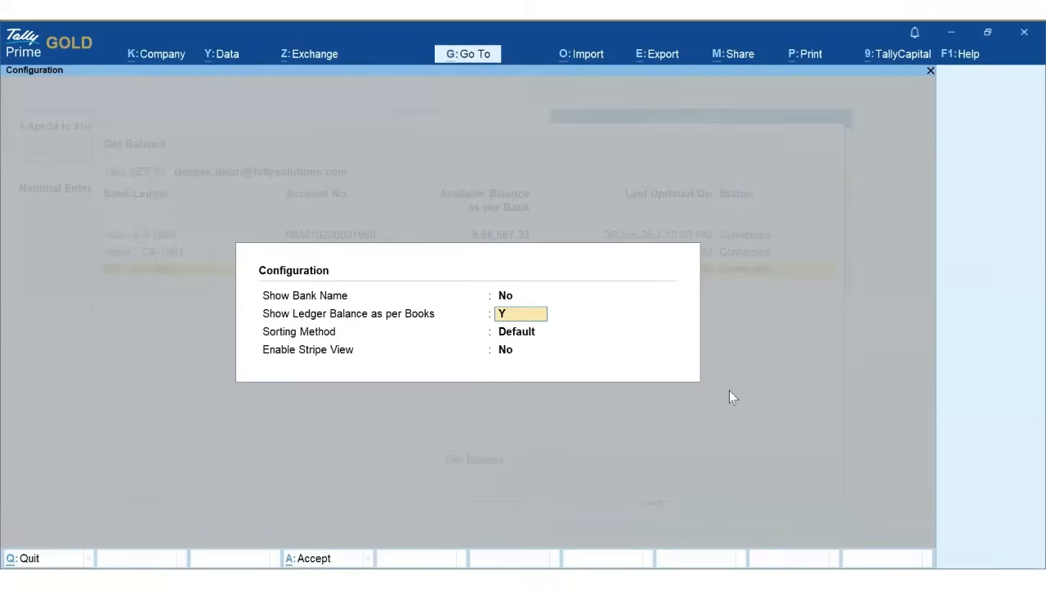
text(es)
key(Return)
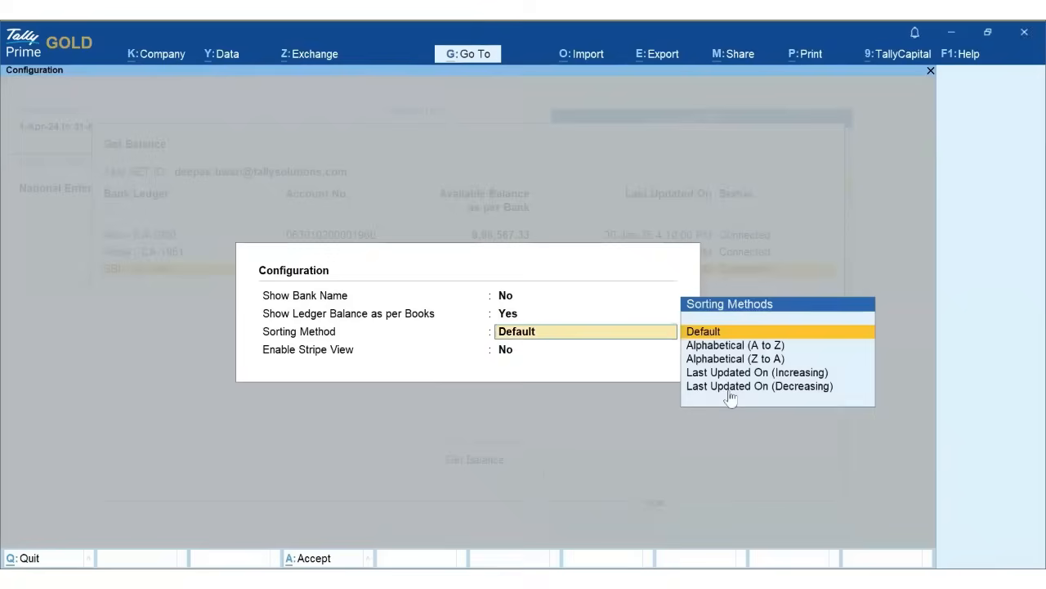
key(Return)
key(Return)
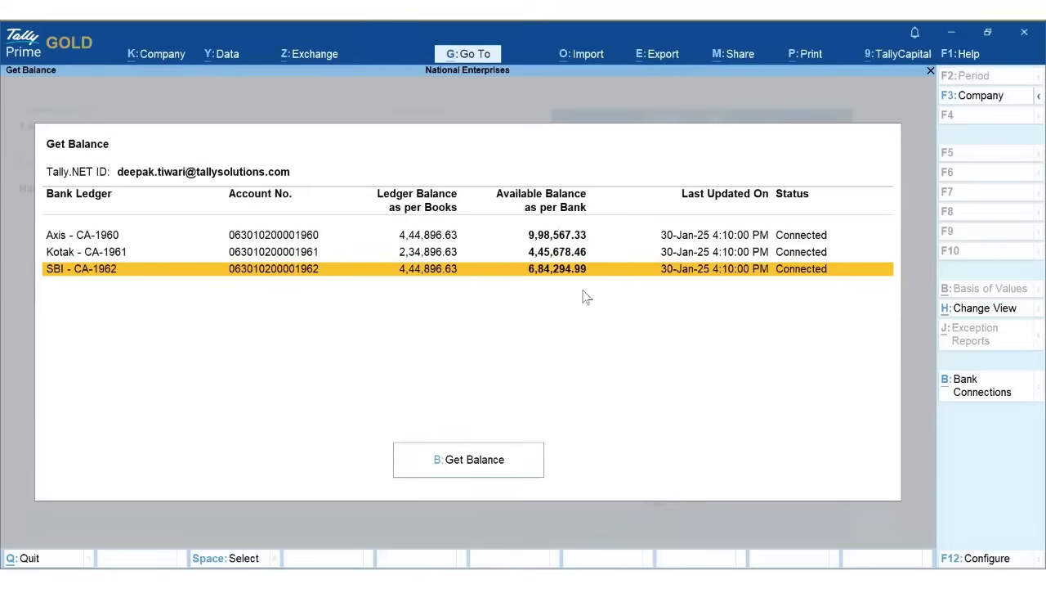
- Review Axis - CA-1960's balance breakdown, including its FlexiFD_Amount and OD_Amount lines
click(567, 237)
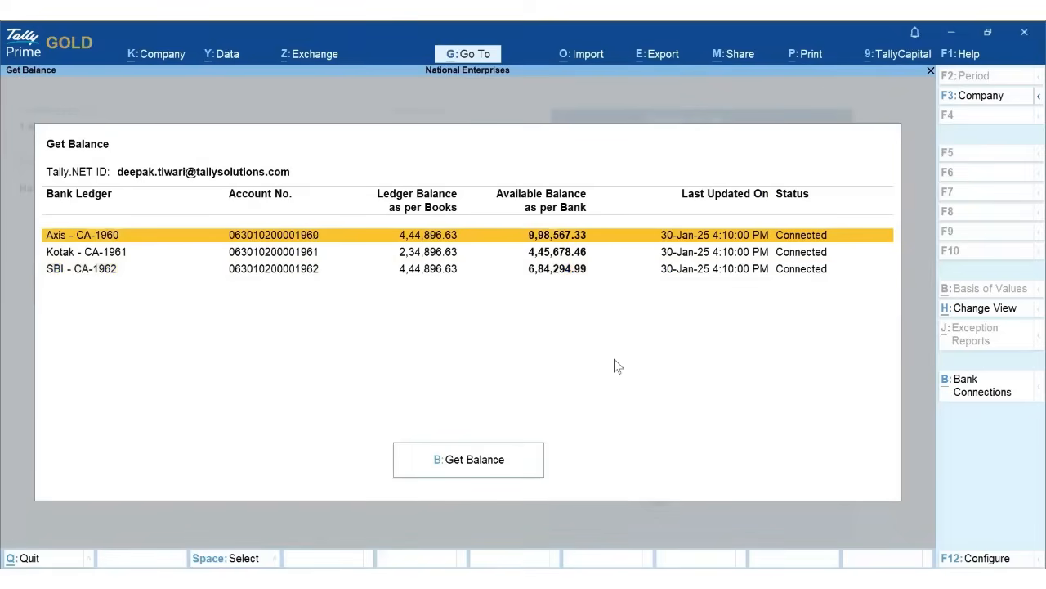
key(Return)
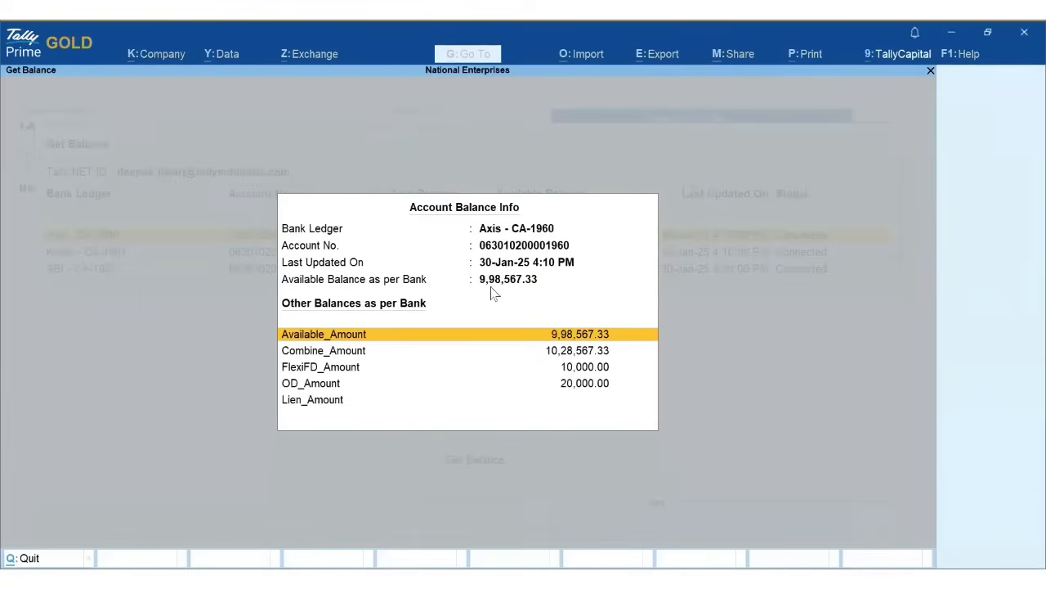
click(335, 369)
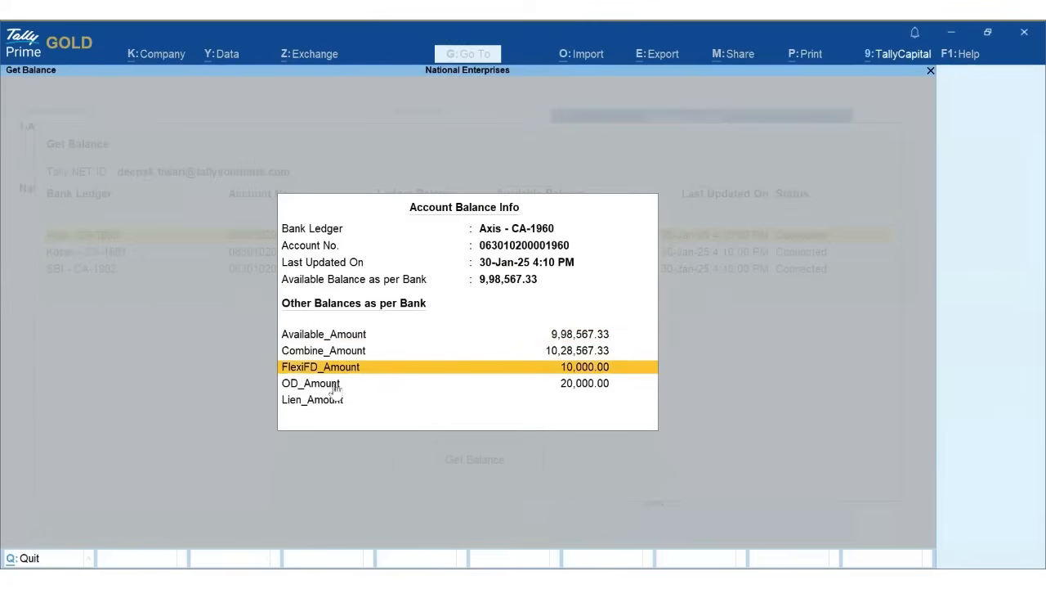
click(335, 386)
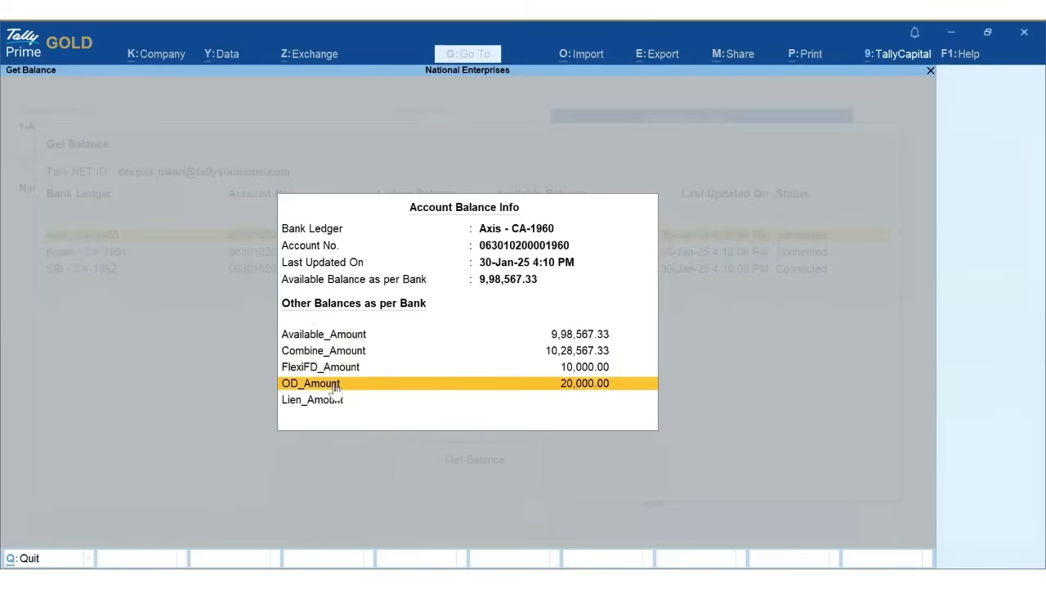
key(Escape)
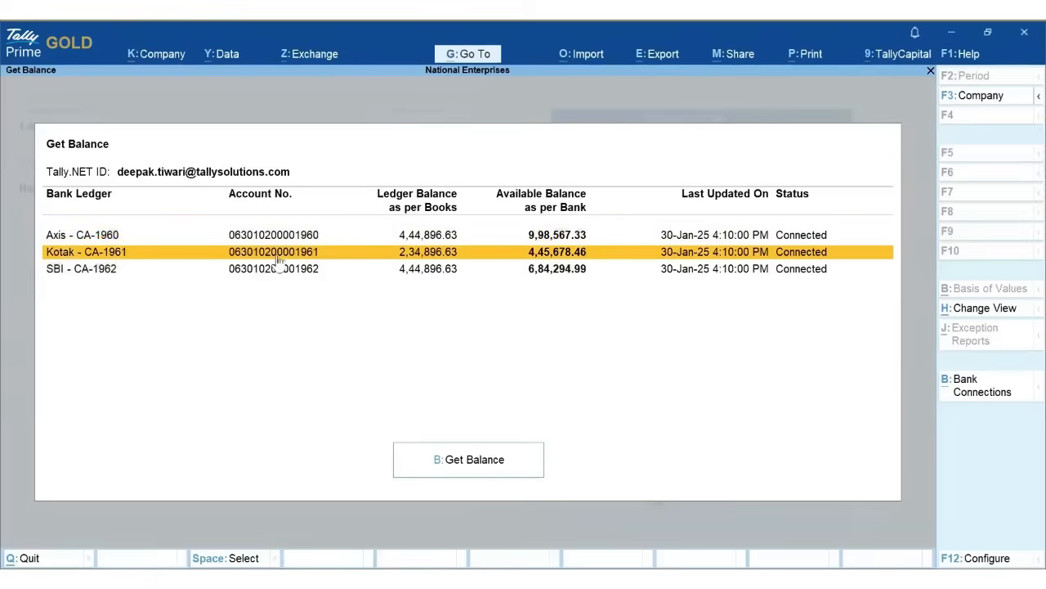
- Review the Kotak and SBI breakdowns, SBI showing Total_Bal 7,84,294.99 and FD_Bal 1,00,000.00
click(278, 258)
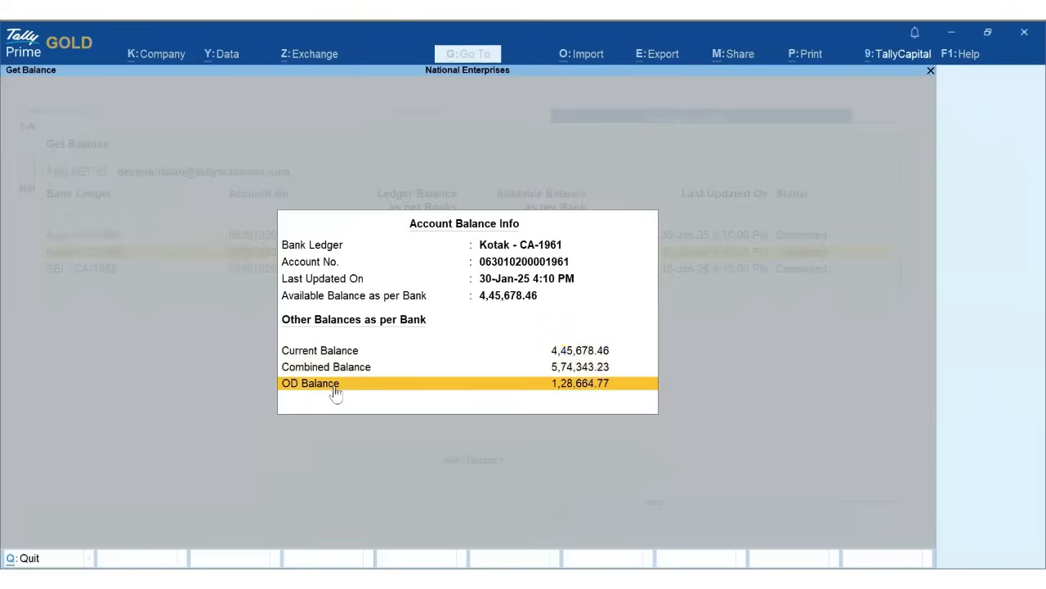
key(Escape)
key(Down)
key(Return)
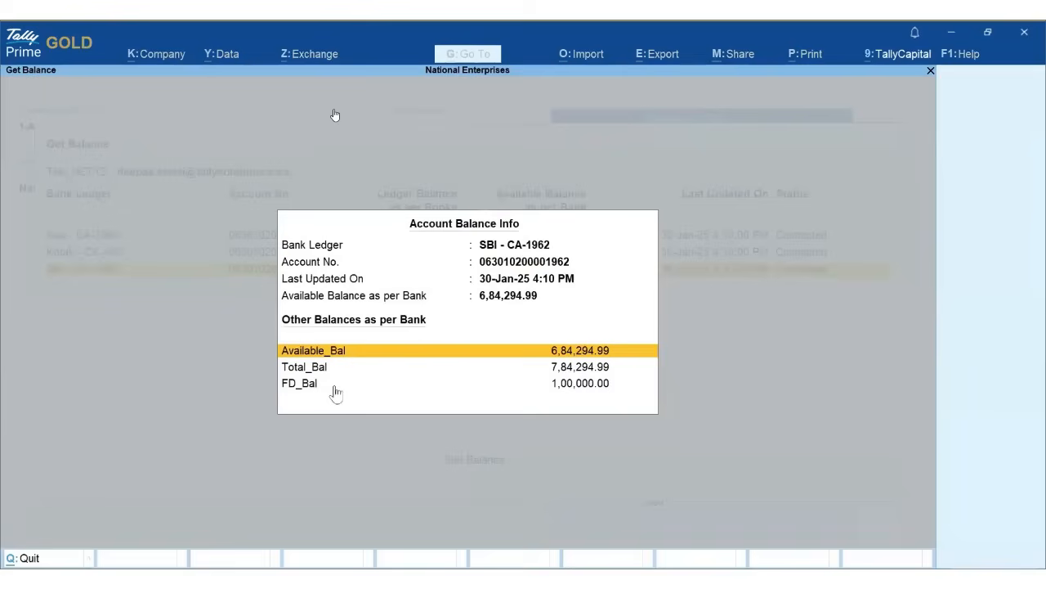
key(Down)
key(Down)
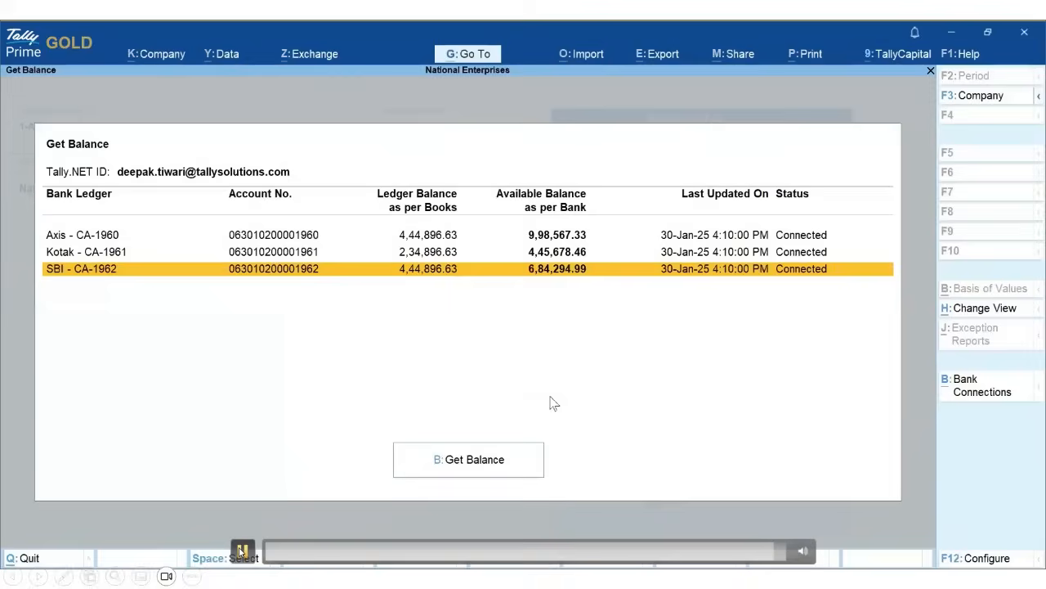
click(241, 552)
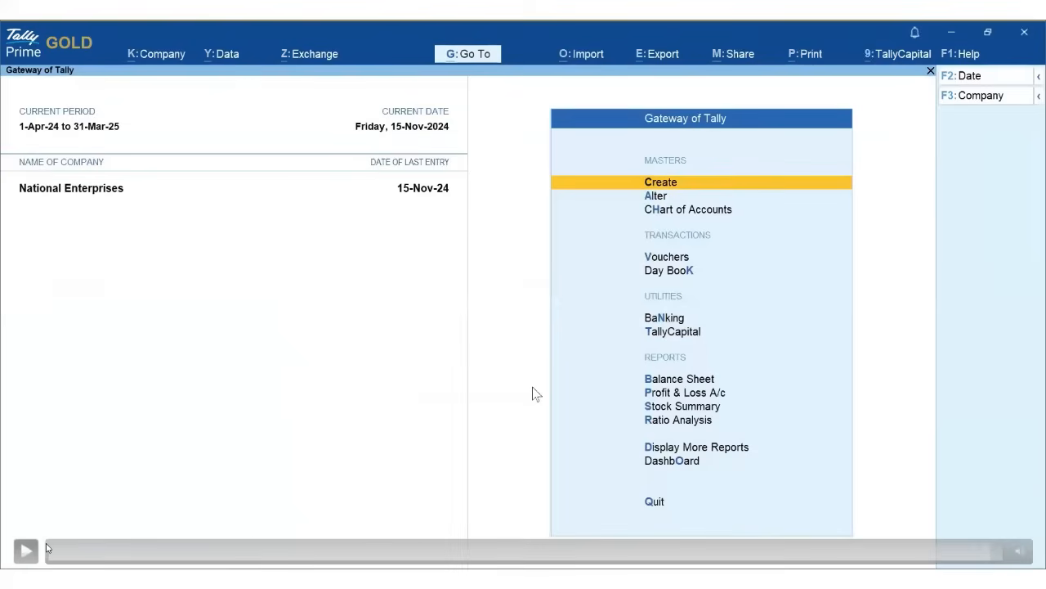
- Resume the demo video and let it play back to National Enterprises' Gateway of Tally
click(242, 550)
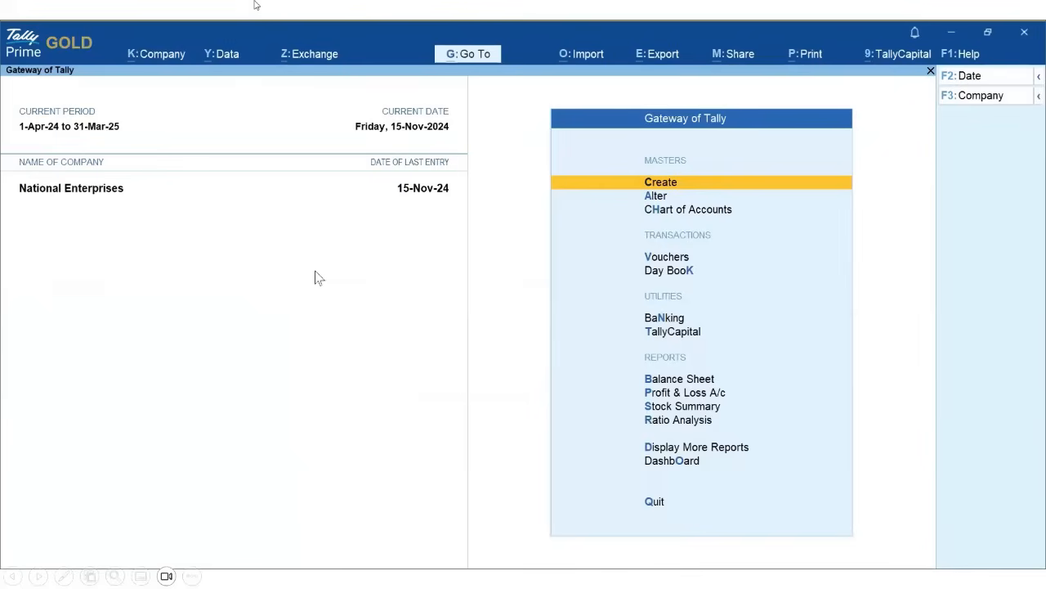
mouse_move(233, 541)
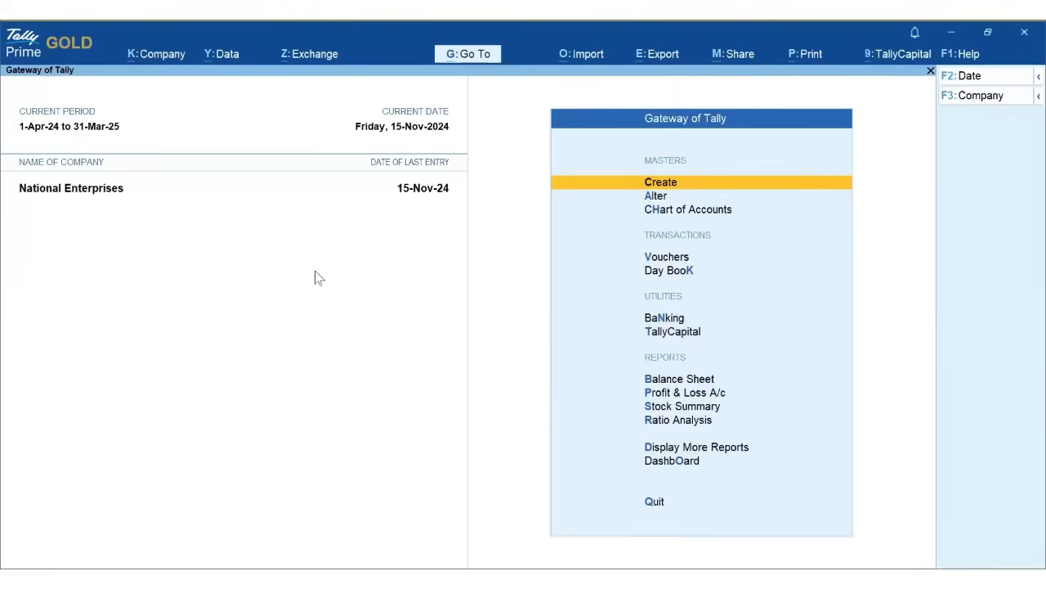
mouse_move(434, 410)
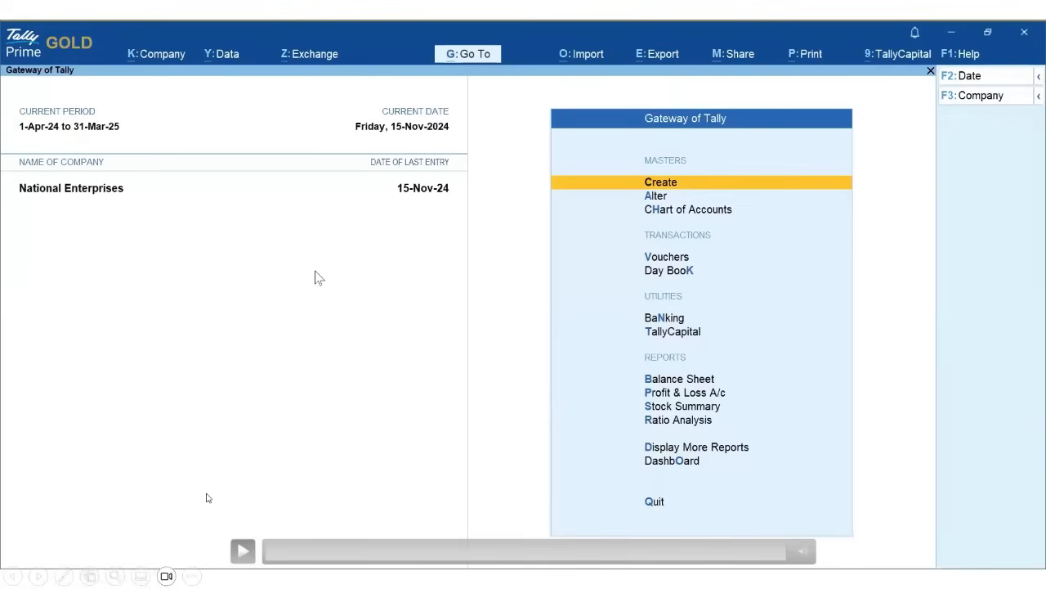
- Leave the slide show and present slide 19, 'Get Bank Statement and Import Transactions', full screen
key(Escape)
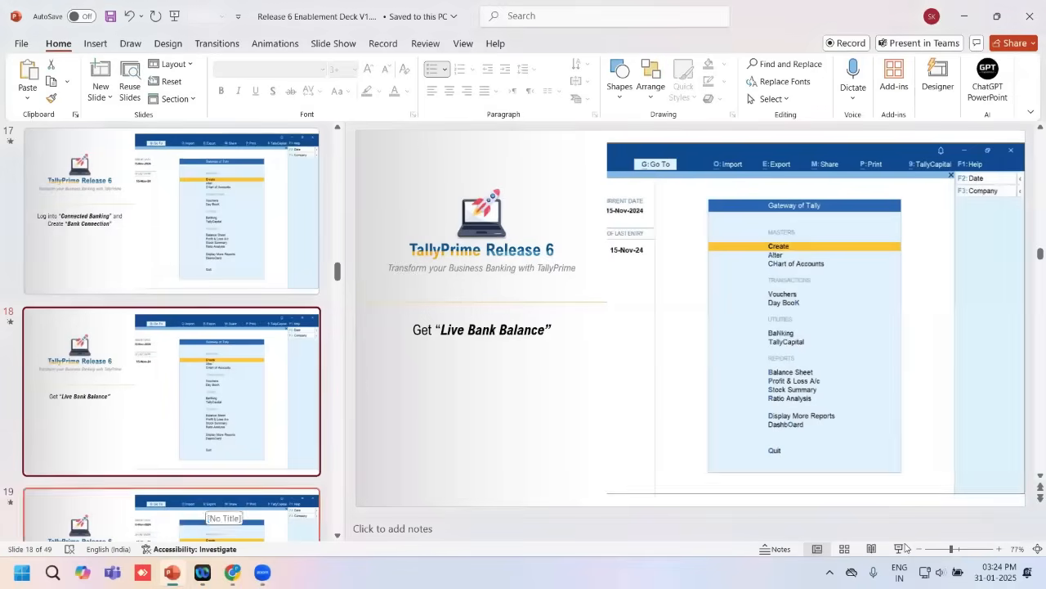
key(Down)
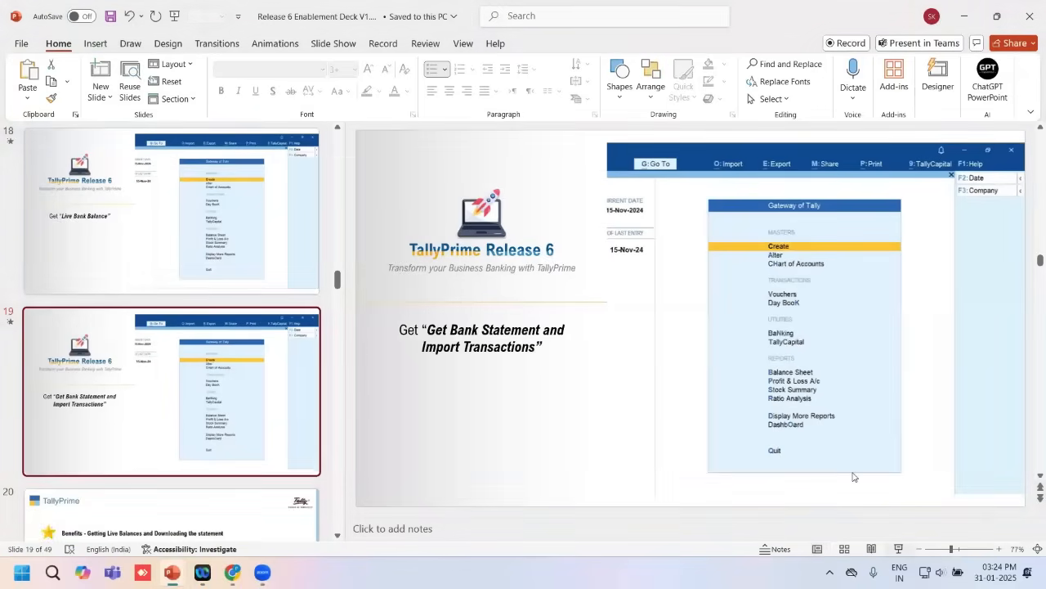
key(shift+F5)
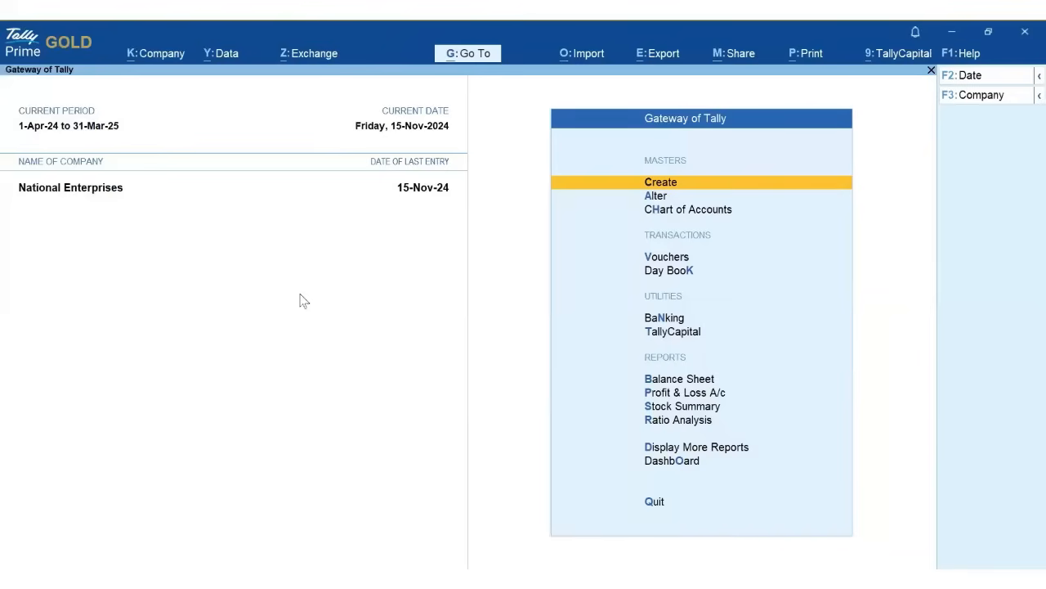
- Go to Exchange > All Banking Options > Get Statement
click(300, 54)
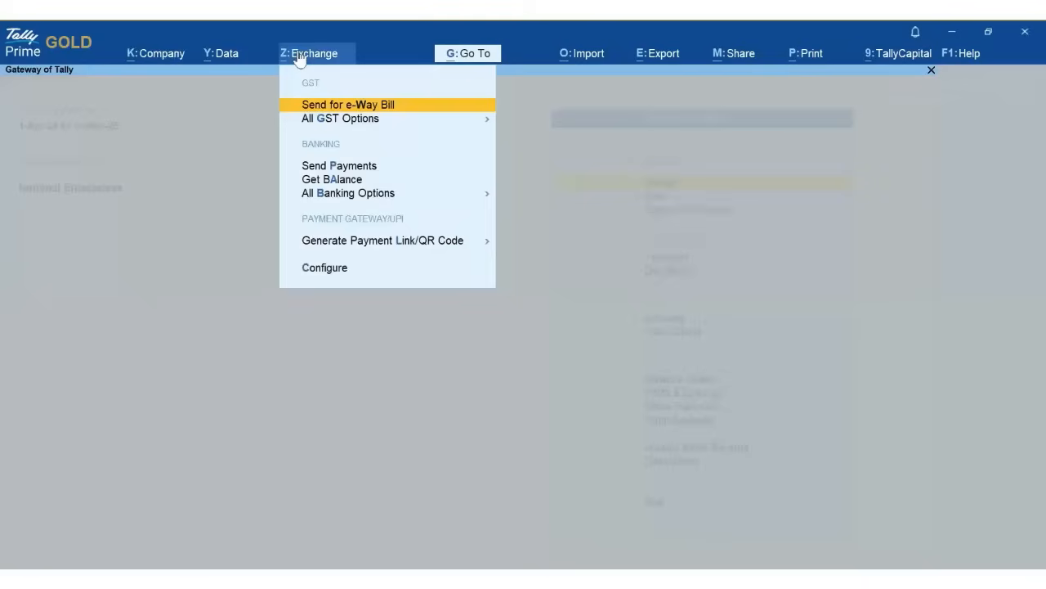
click(369, 194)
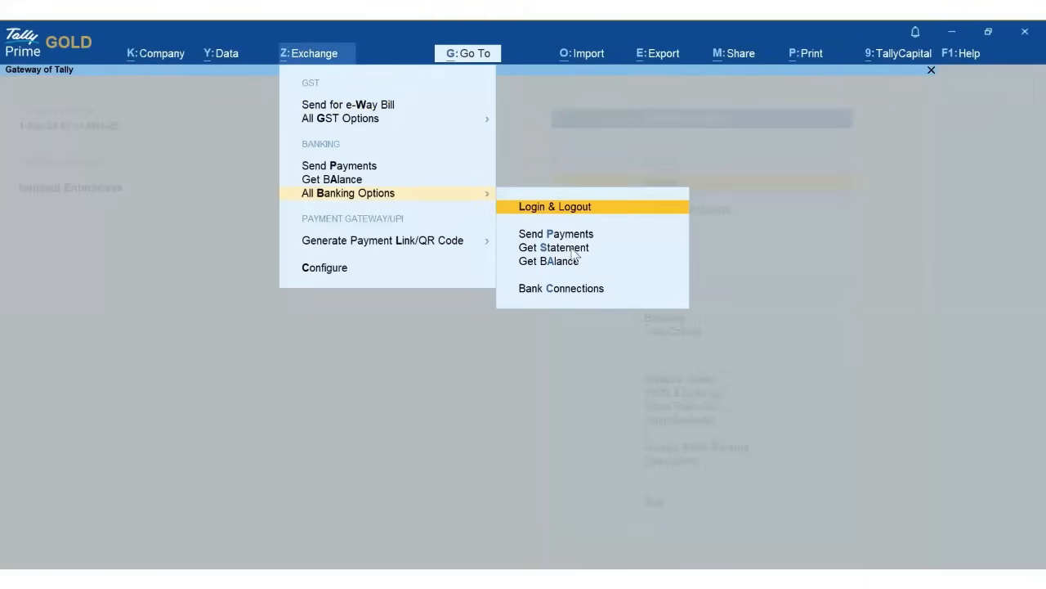
click(573, 250)
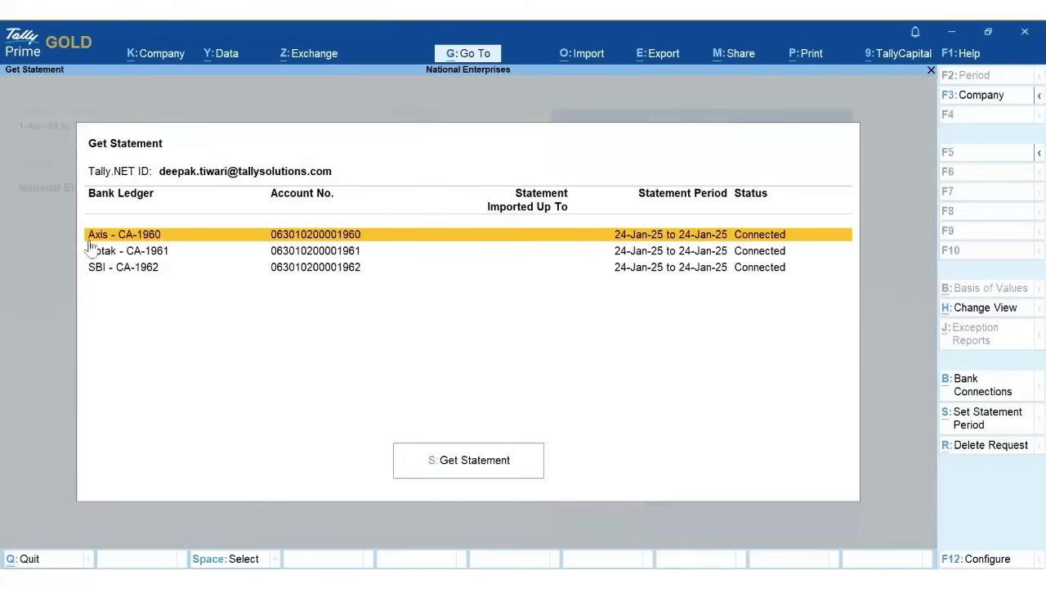
- Select Axis - CA-1960, then retrieve and import its statement, bringing in 22 new entries
click(303, 255)
click(361, 238)
click(491, 471)
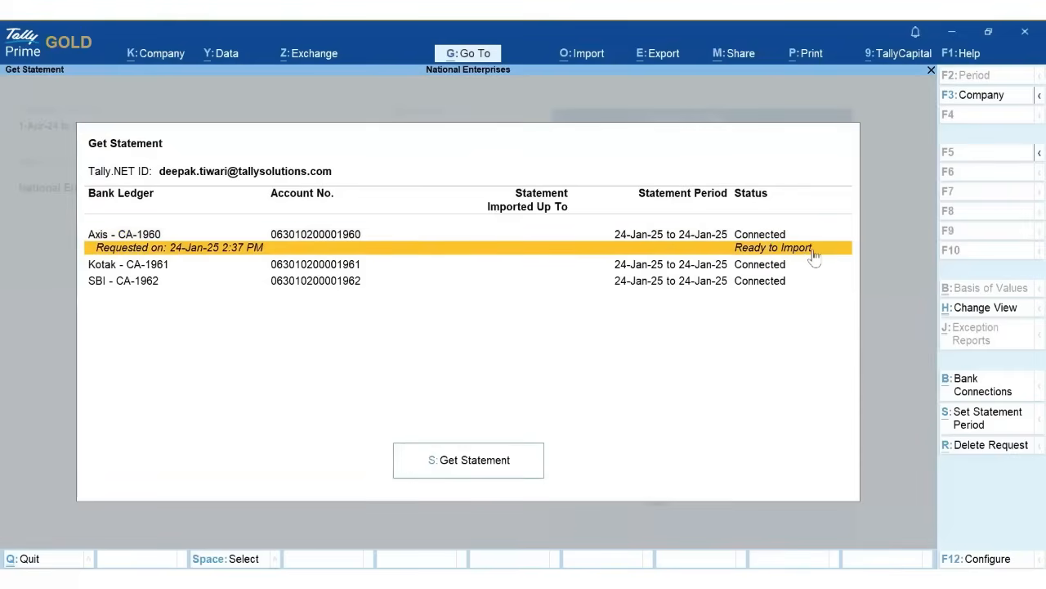
click(492, 465)
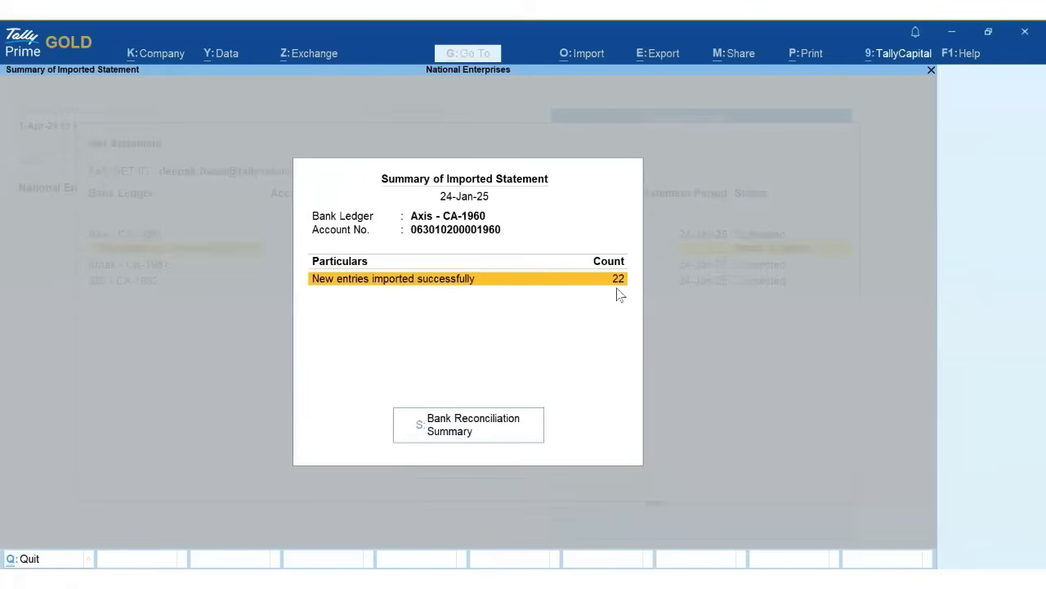
- Open the Axis - CA-1960 Bank Reconciliation Summary and drill into the 20 bank-only withdrawals
click(463, 432)
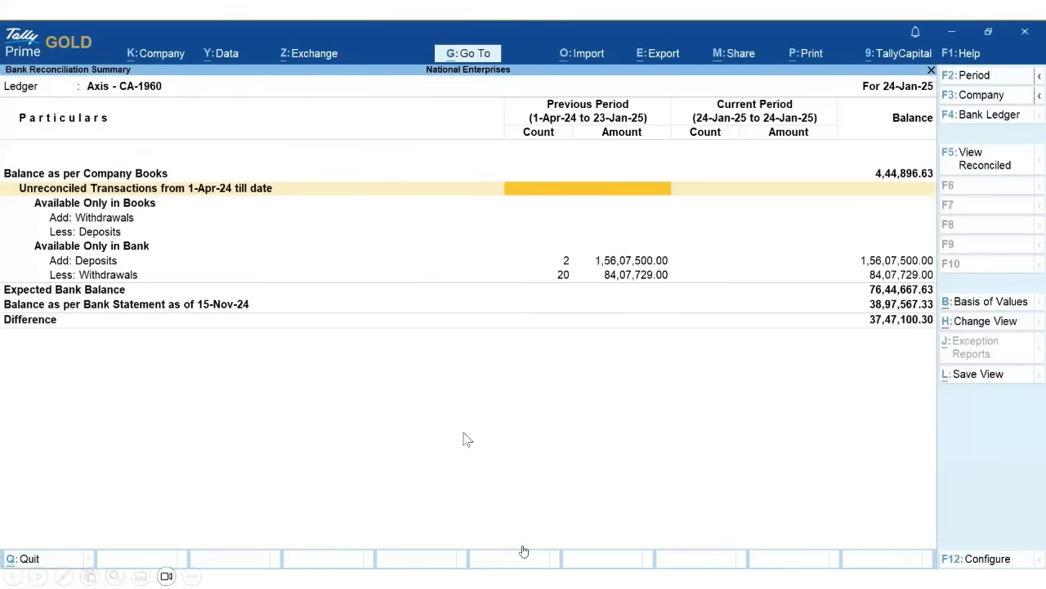
click(506, 551)
click(245, 554)
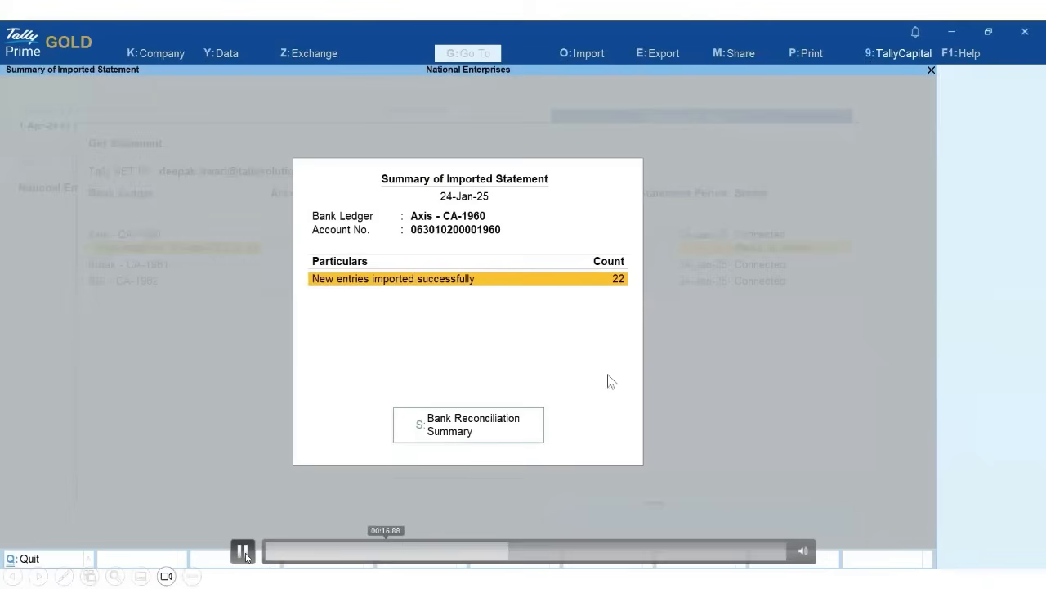
click(245, 553)
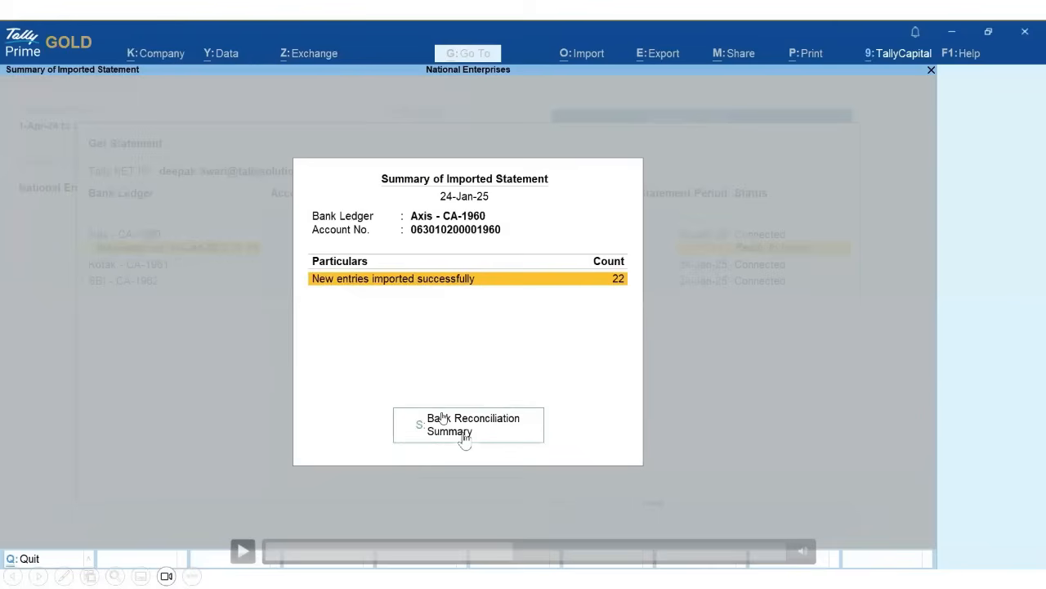
click(240, 557)
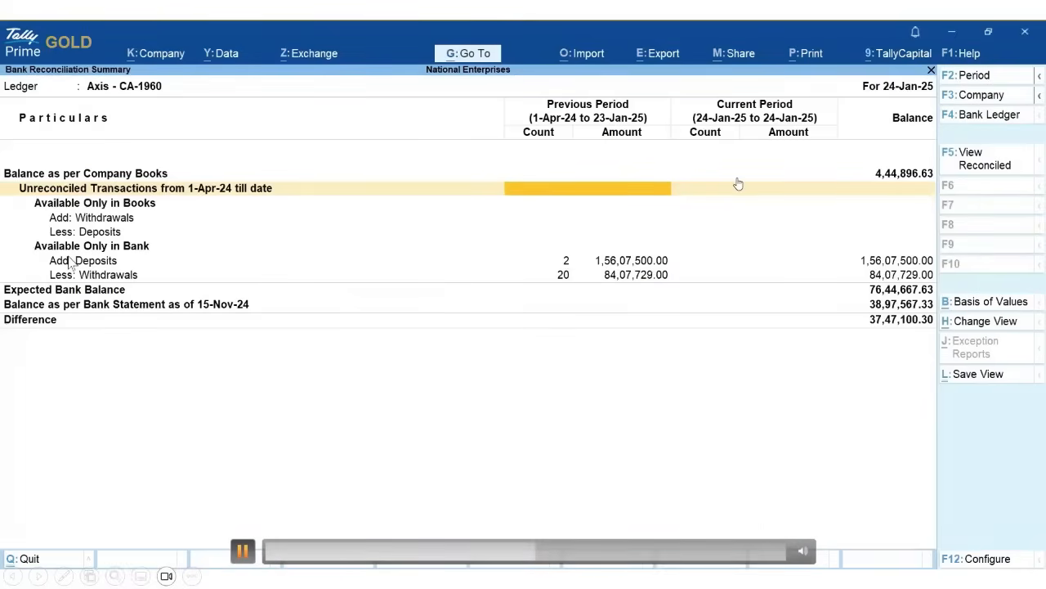
click(241, 198)
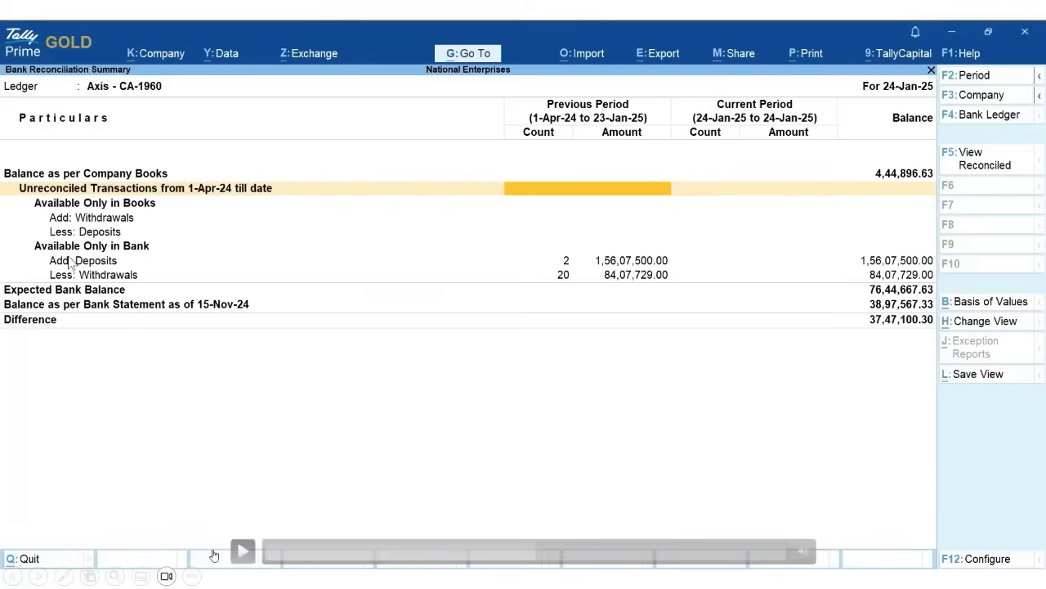
click(237, 554)
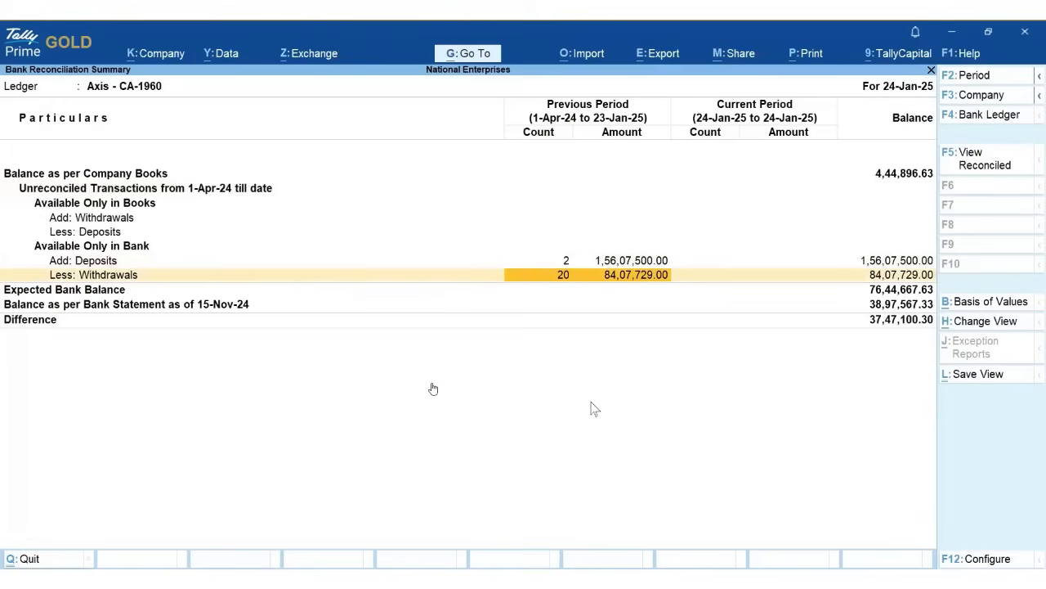
key(Return)
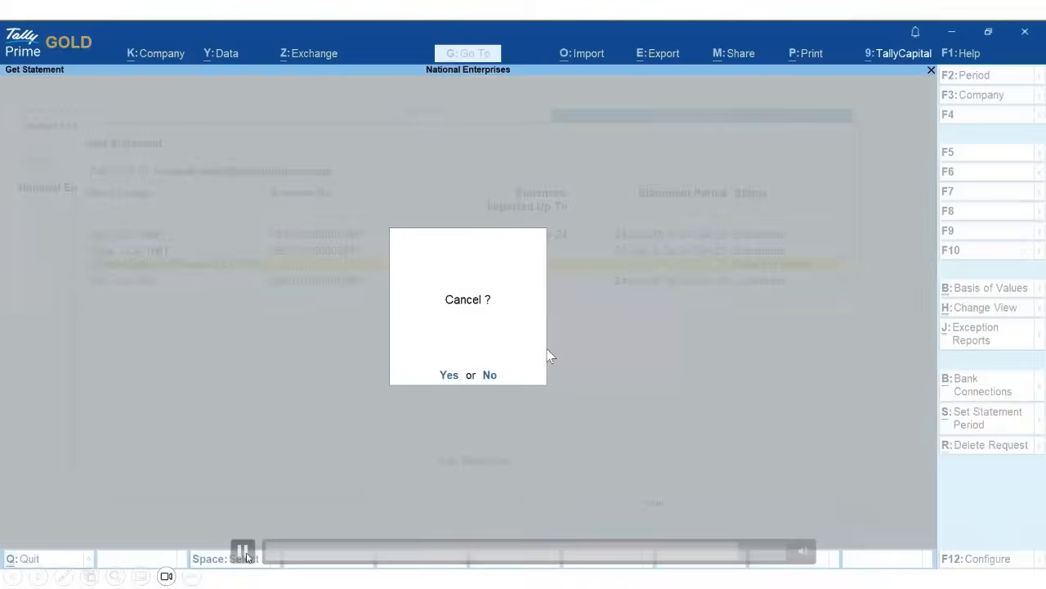
- Rewind the demo, then request the Kotak - CA-1961 bank statement
click(676, 553)
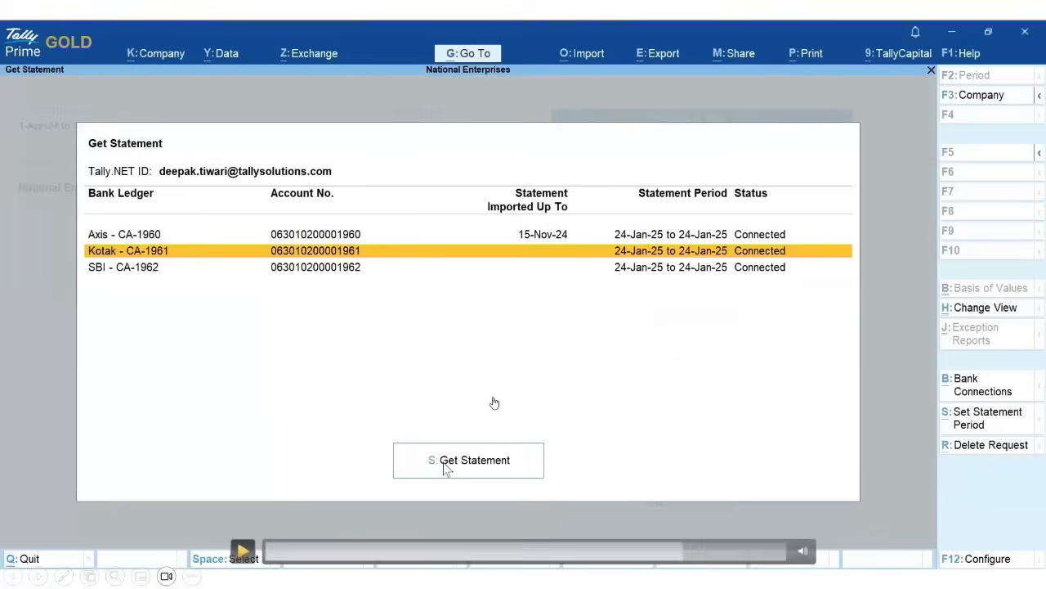
click(656, 551)
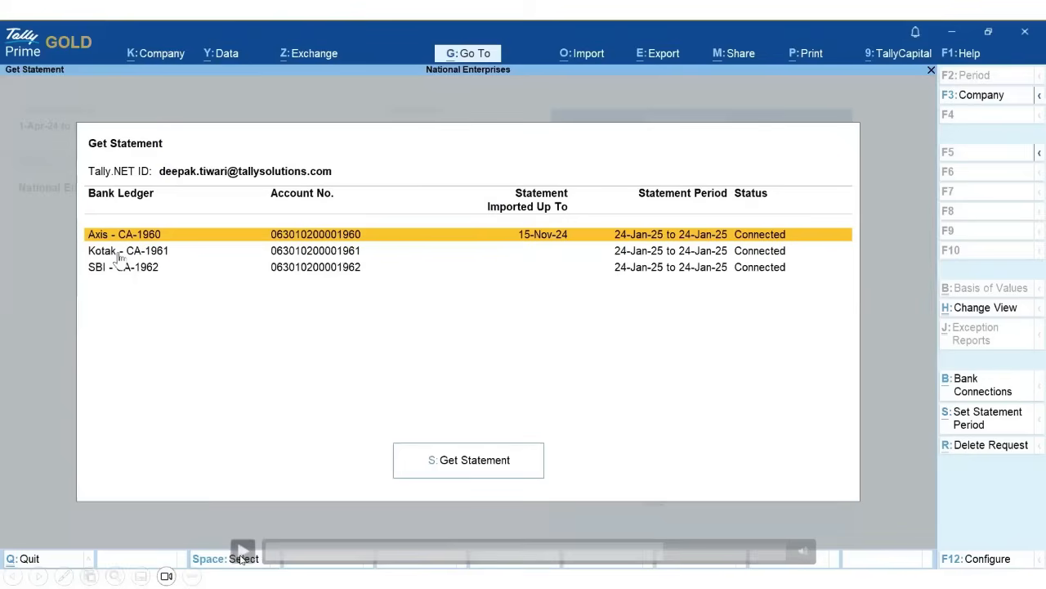
click(120, 255)
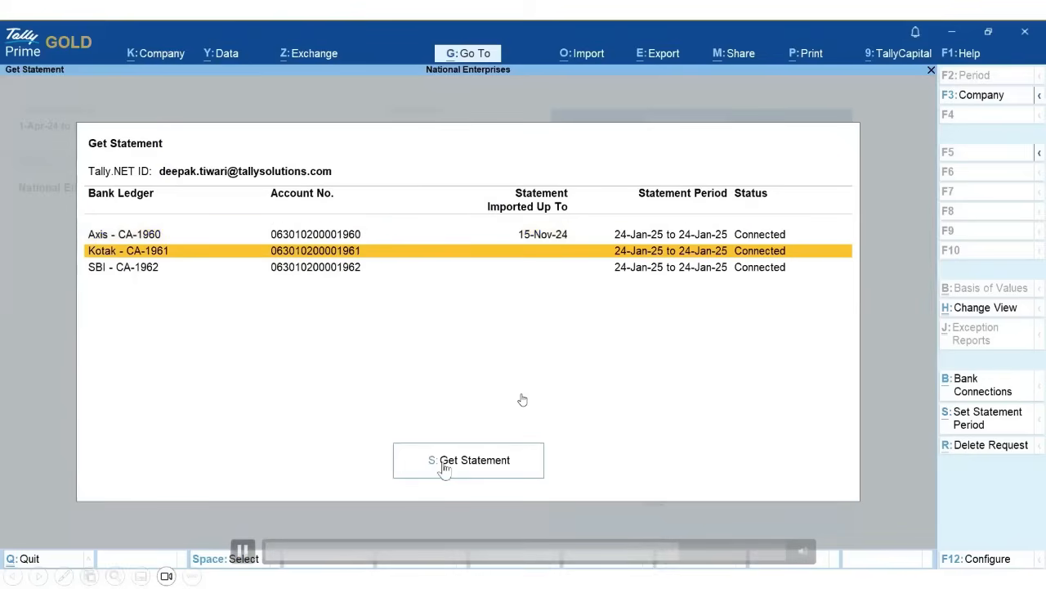
click(444, 465)
- Delete the pending Kotak statement request, confirming Yes, and return to Gateway of Tally
click(203, 266)
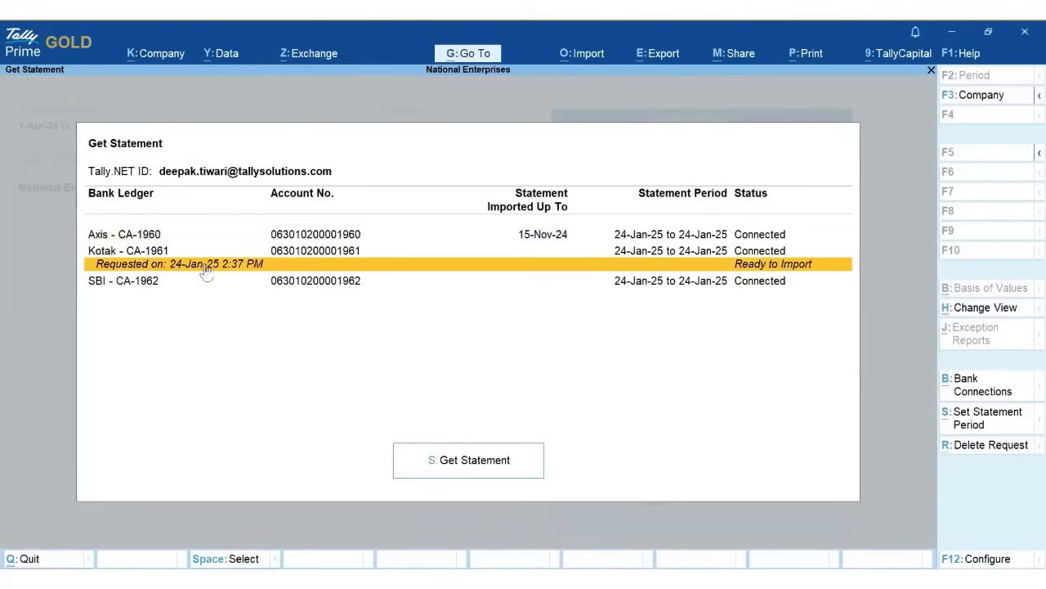
click(987, 446)
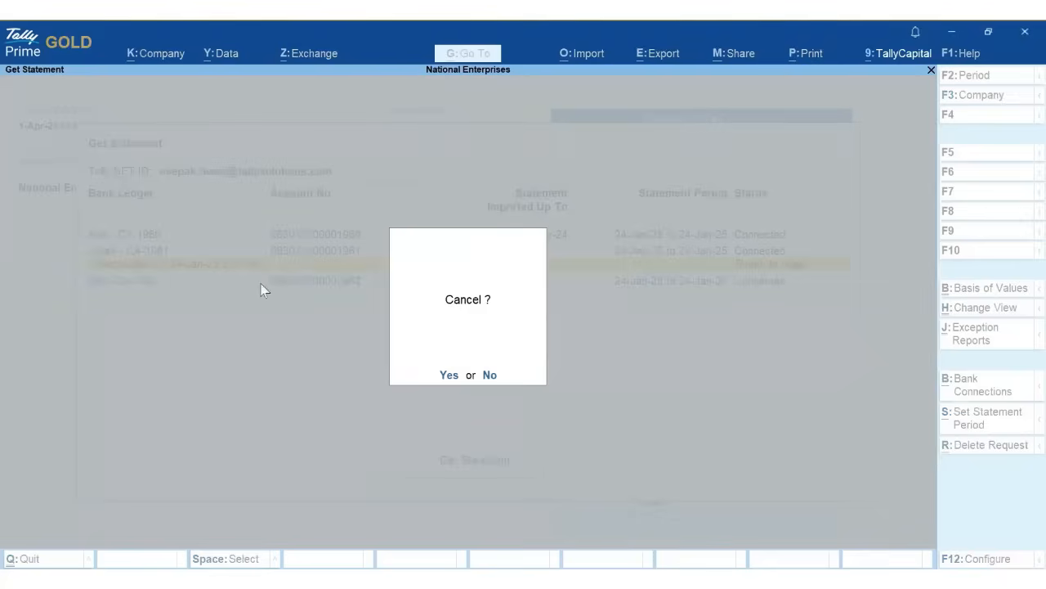
key(y)
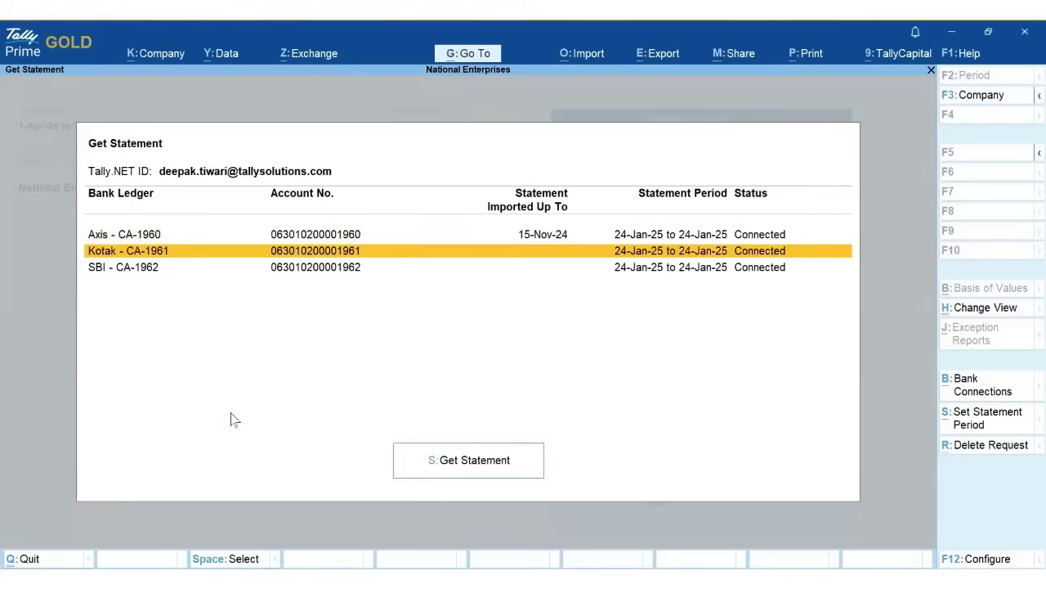
key(Escape)
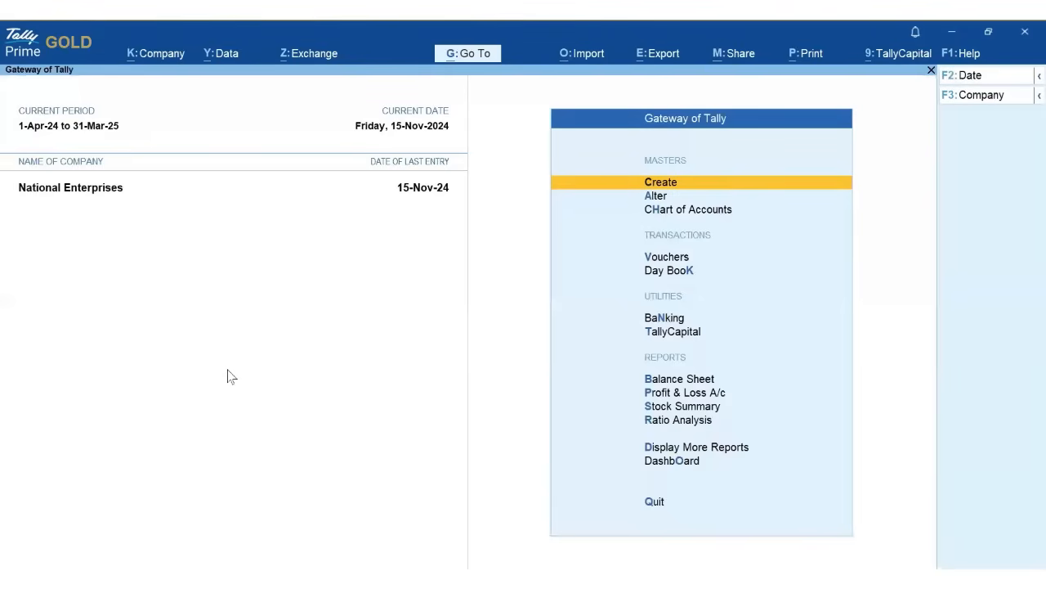
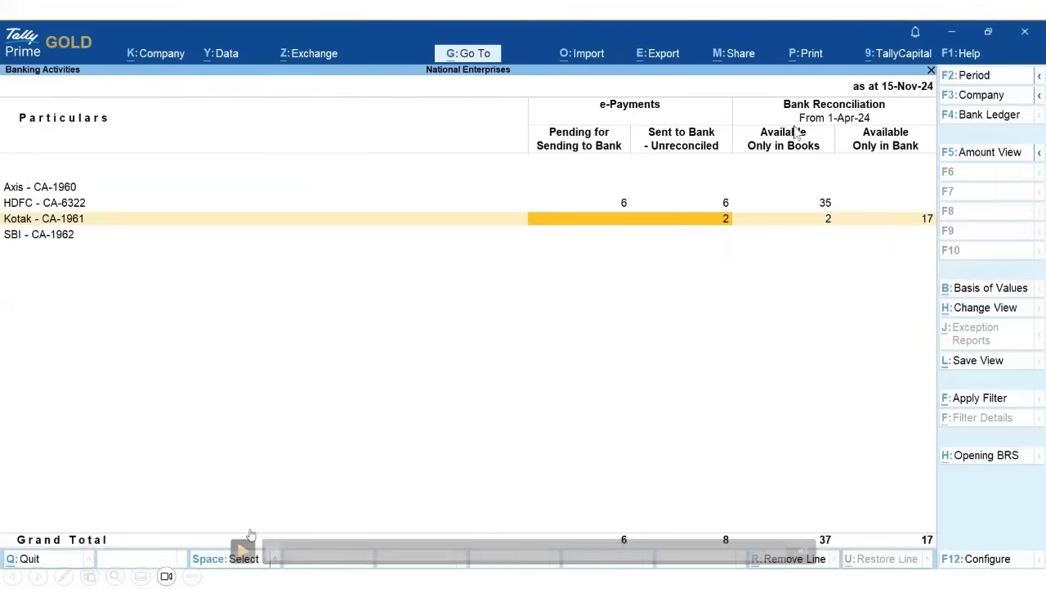
- Open the Kotak - CA-1961 reconciliation and assign Square Realtors, Ganeshji and Mobile Bazaar ledgers to its lines
click(484, 342)
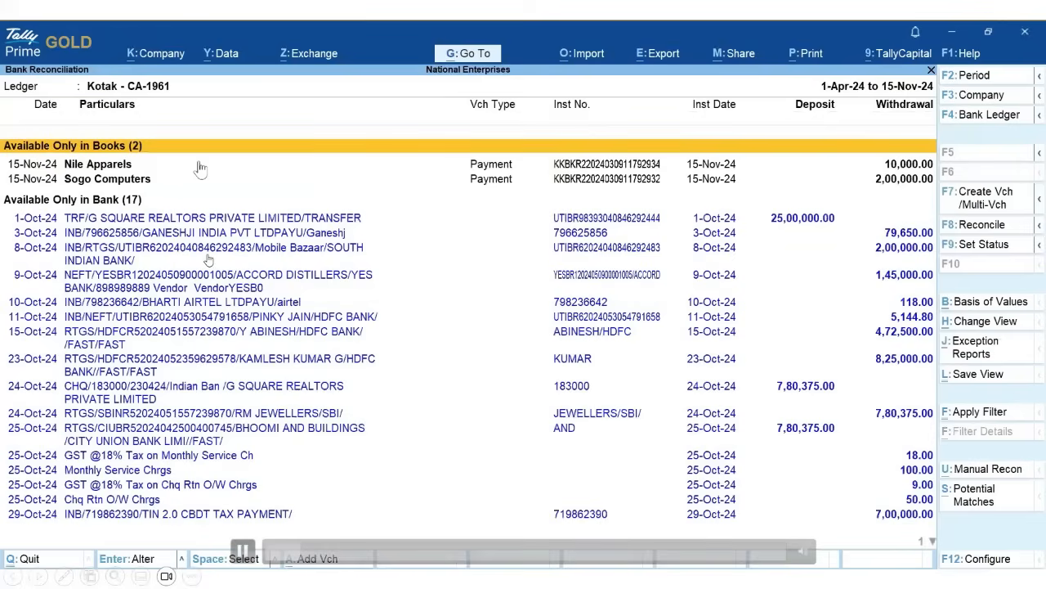
click(200, 169)
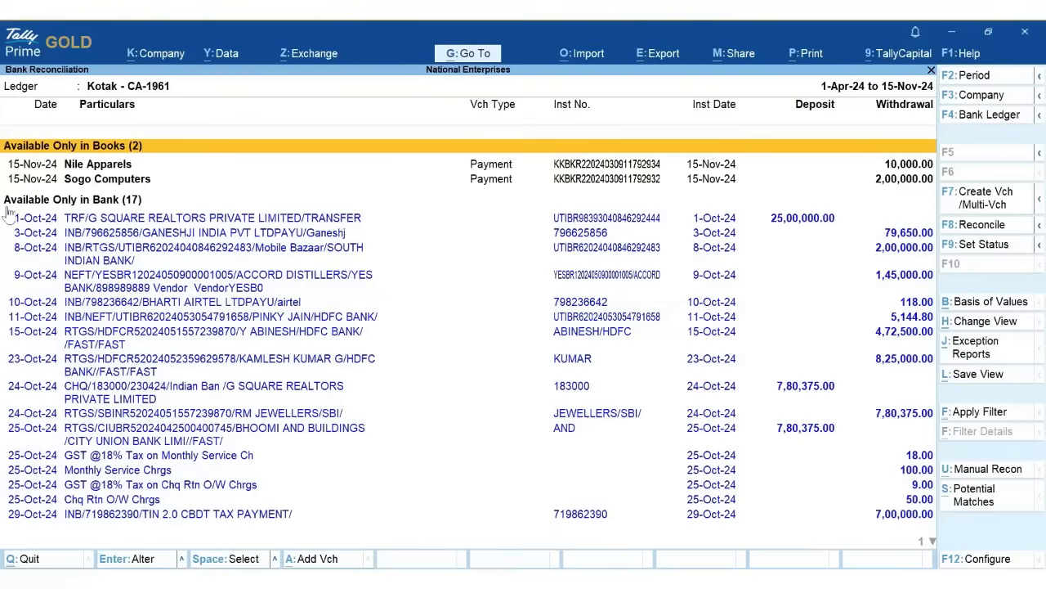
click(245, 551)
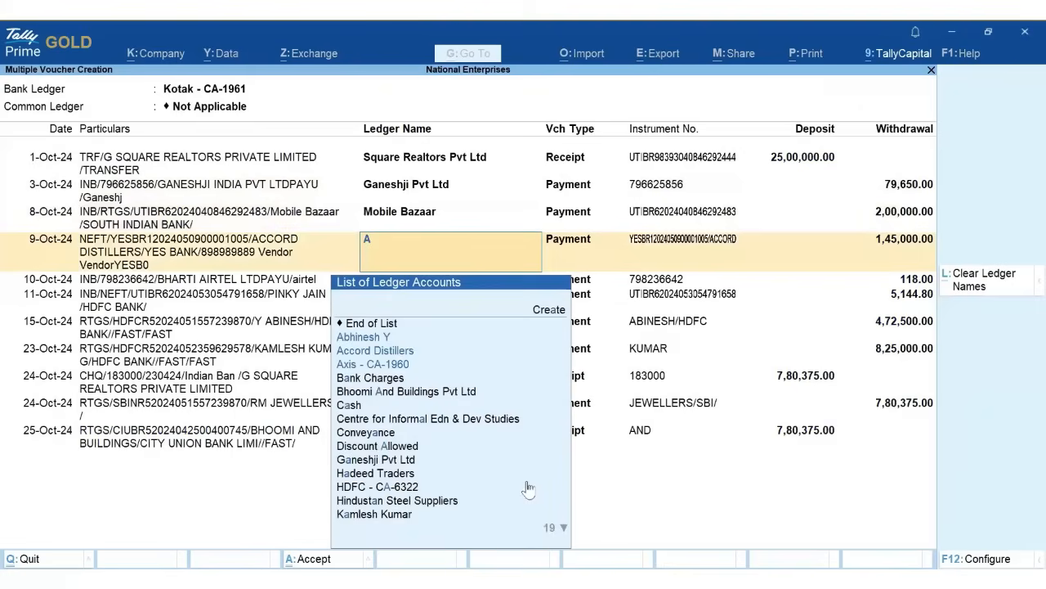
- Assign Accord Distillers (9-Oct), Telephone Expenses (10-Oct), and matching party ledgers to the 11-Oct and 15-Oct lines
text(c)
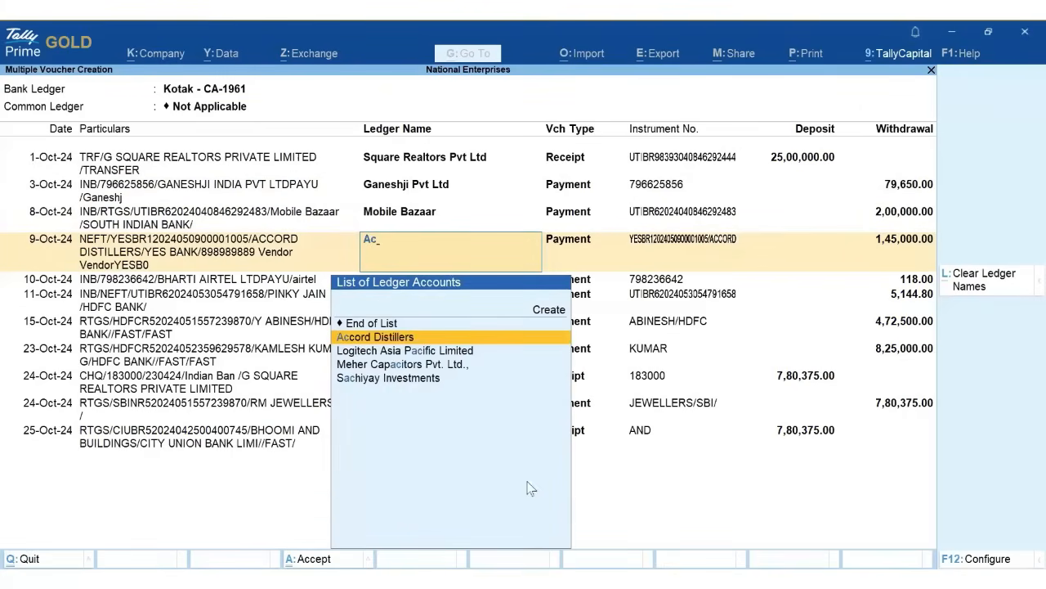
key(Return)
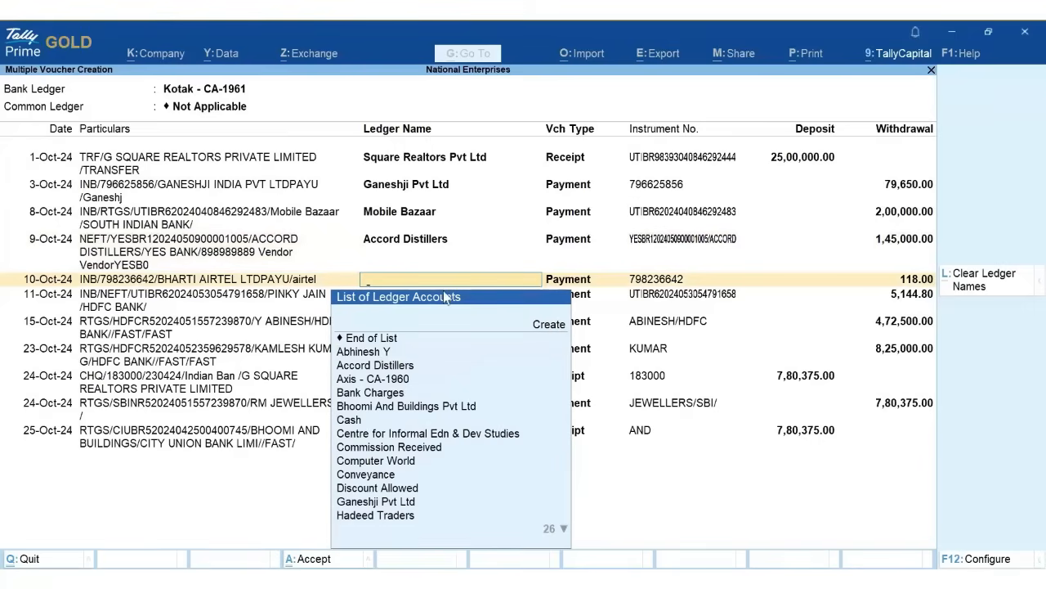
text(Te)
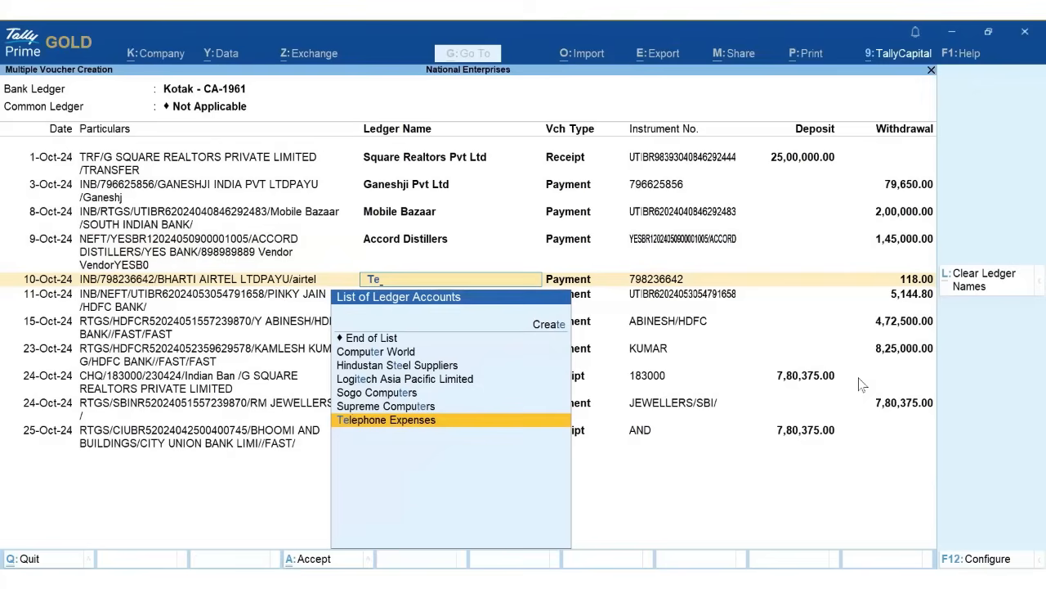
key(Return)
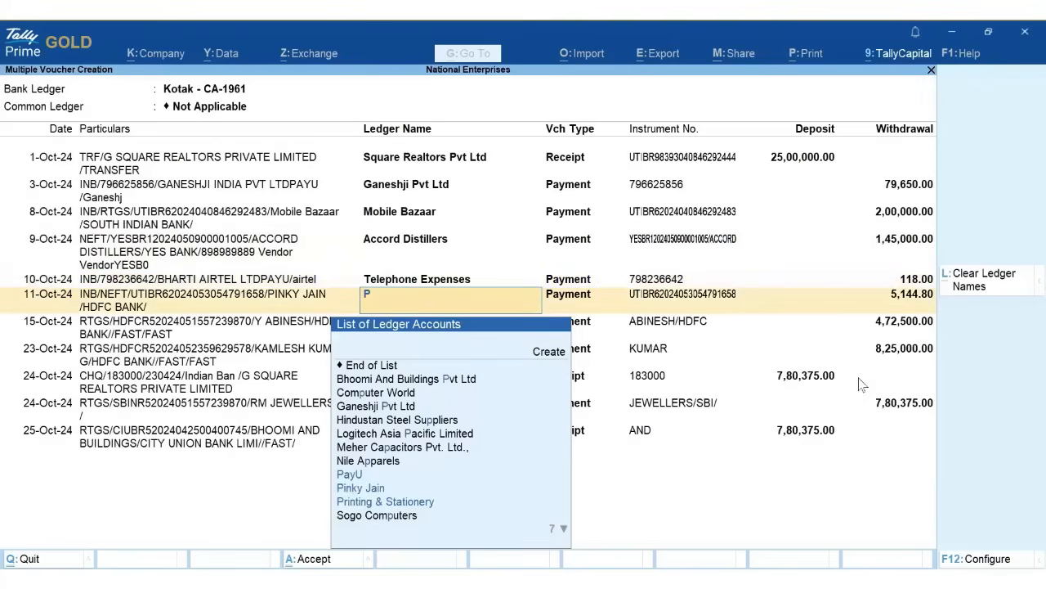
text(pi)
key(Return)
text(ab)
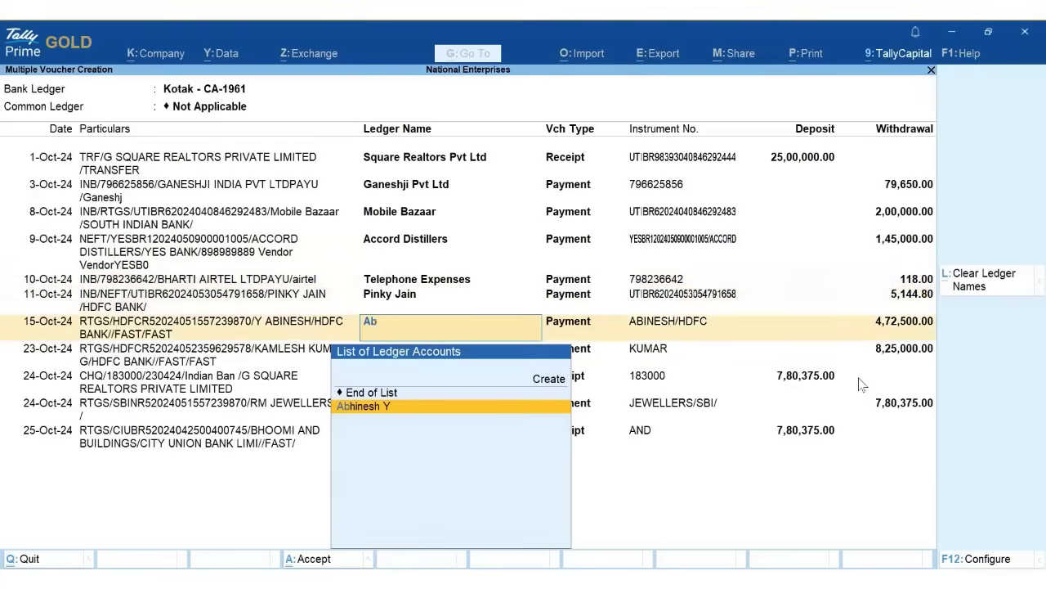
key(Return)
- Assign ledgers to 23-Oct, Square Realtors Pvt Ltd, RM Jewellers (24-Oct) and Bhoomi And Buildings Pvt Ltd (25-Oct)
text(kam)
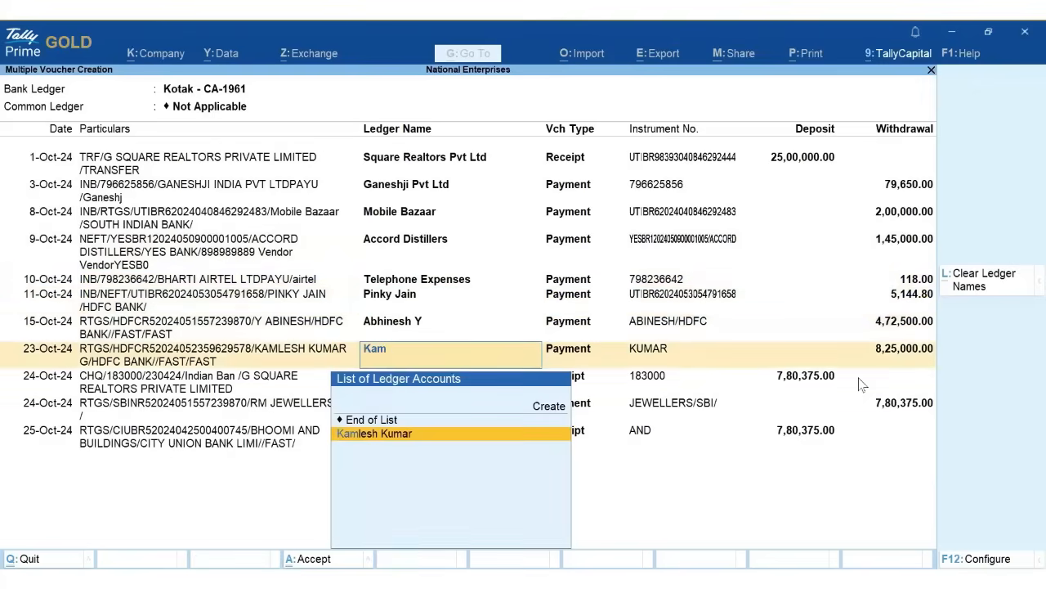
key(Return)
text(sq)
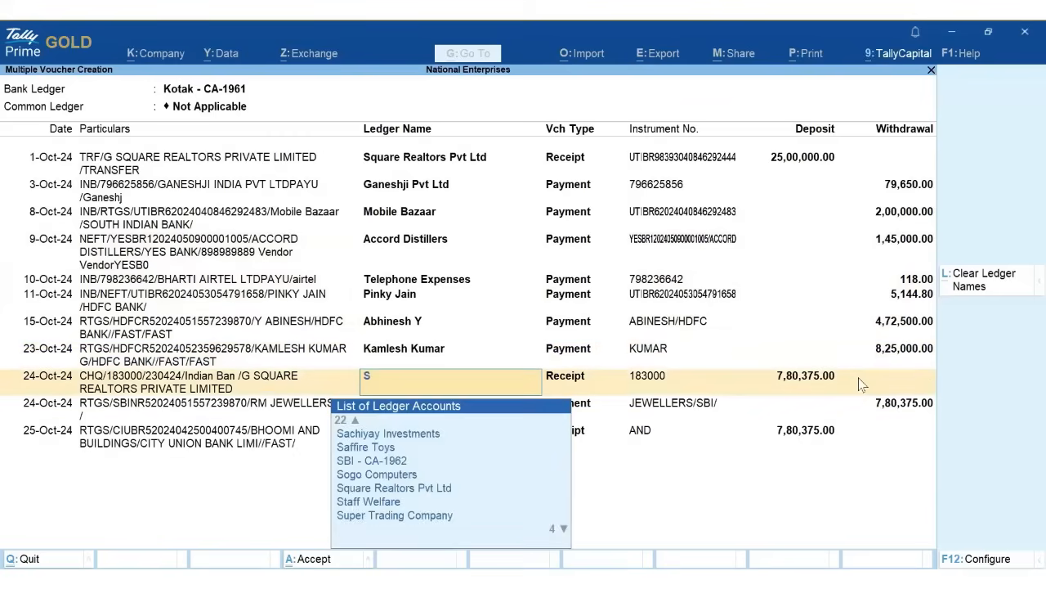
key(Return)
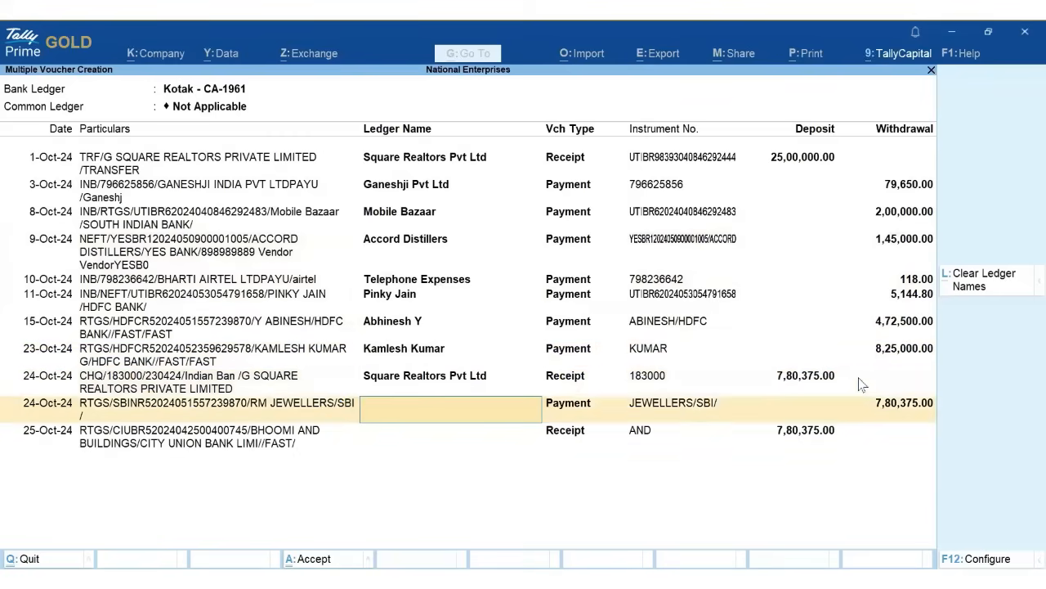
text(rm)
key(Return)
text(bh)
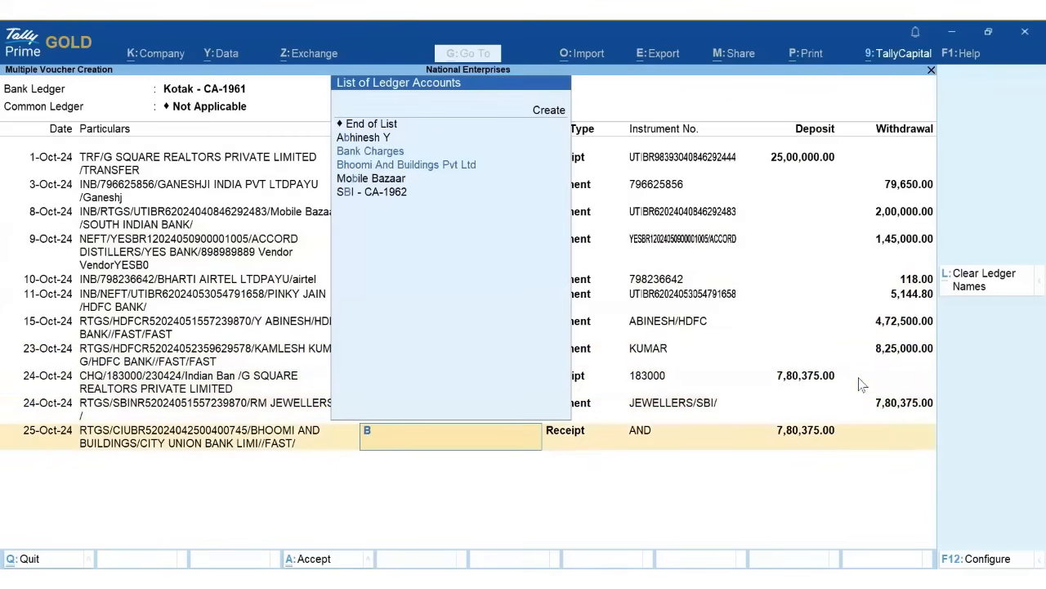
key(Return)
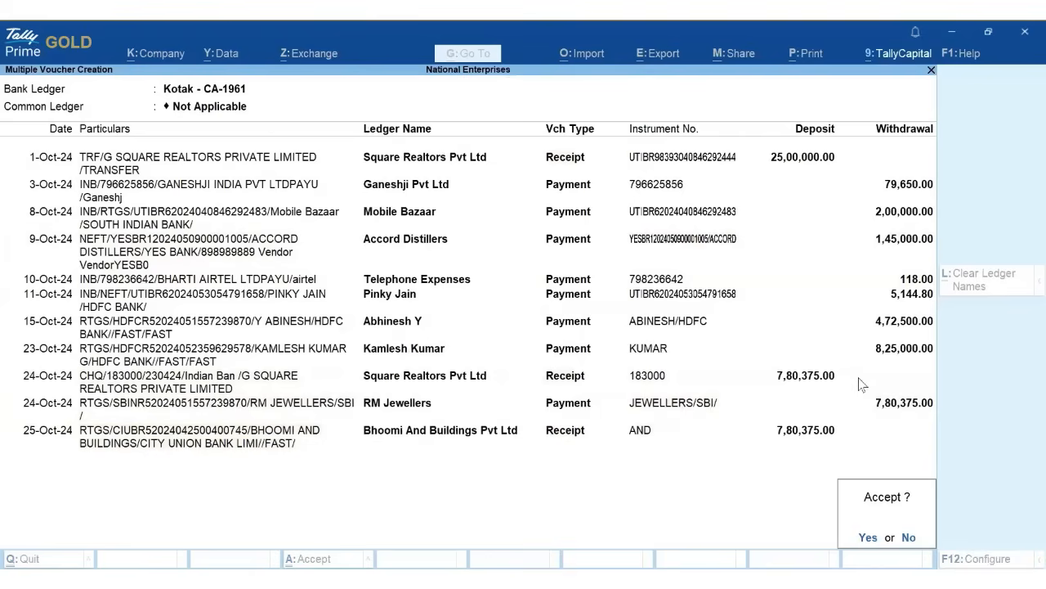
- Accept the Kotak vouchers and mark them regular and reconciled, leaving 6 bank-only entries
click(868, 537)
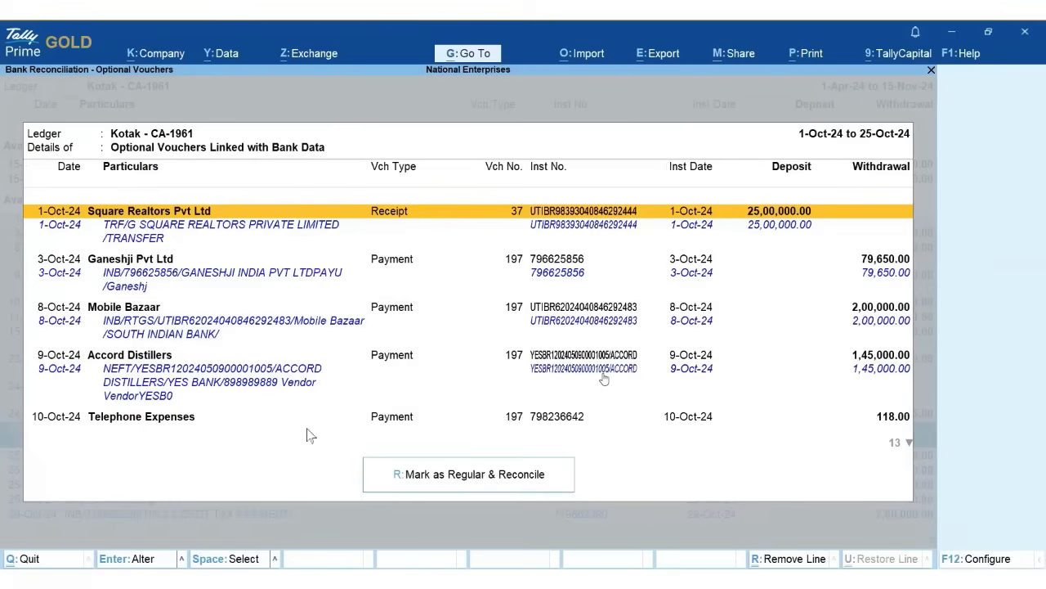
click(526, 481)
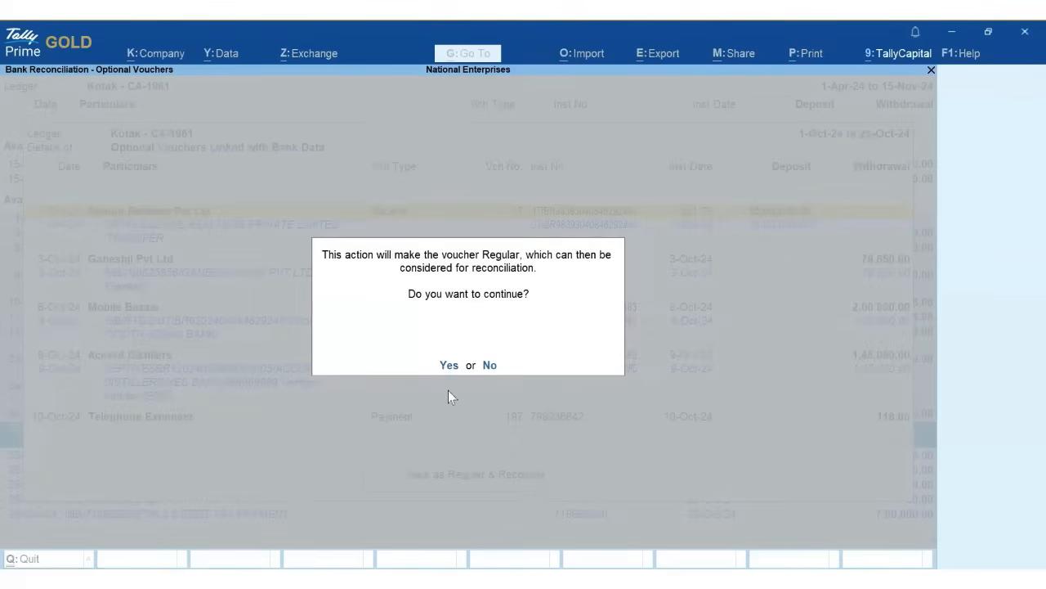
key(y)
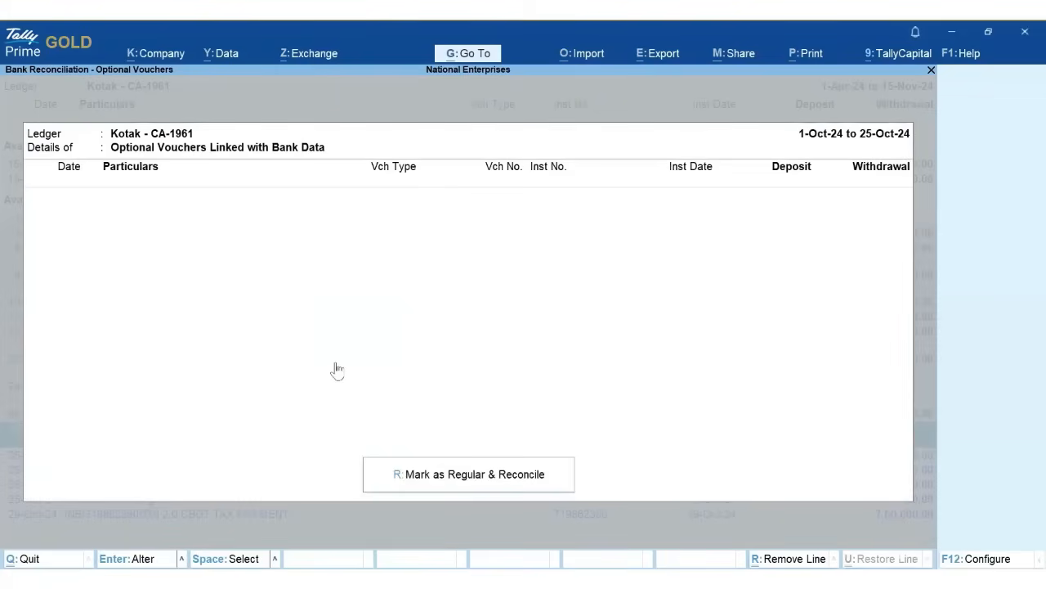
key(Escape)
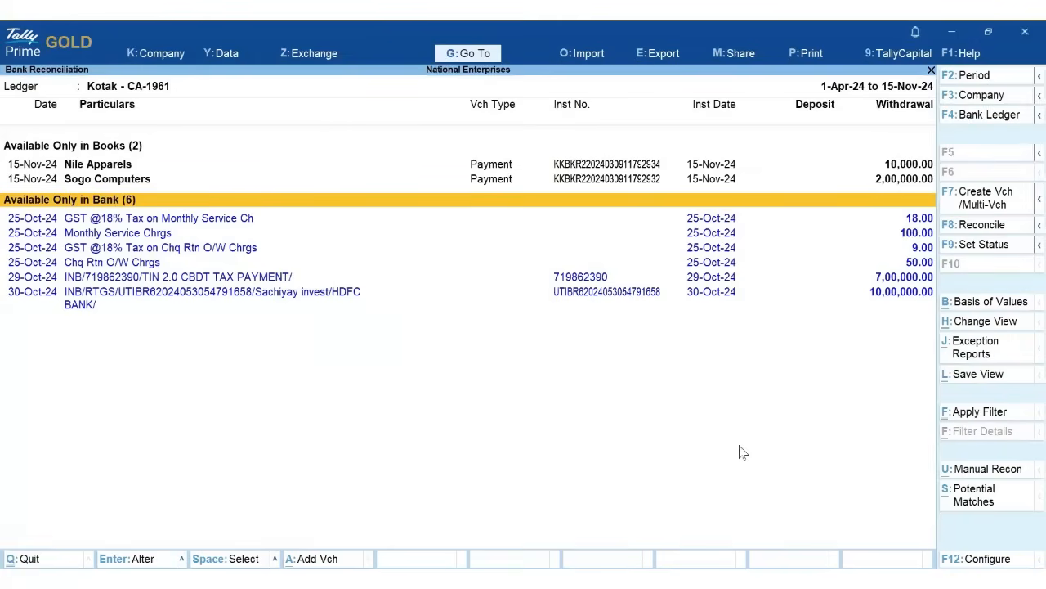
- Filter Kotak entries by 'Tax' and select the GST 18.00, 9.00 and 7,00,000.00 CBDT withdrawals
click(1002, 416)
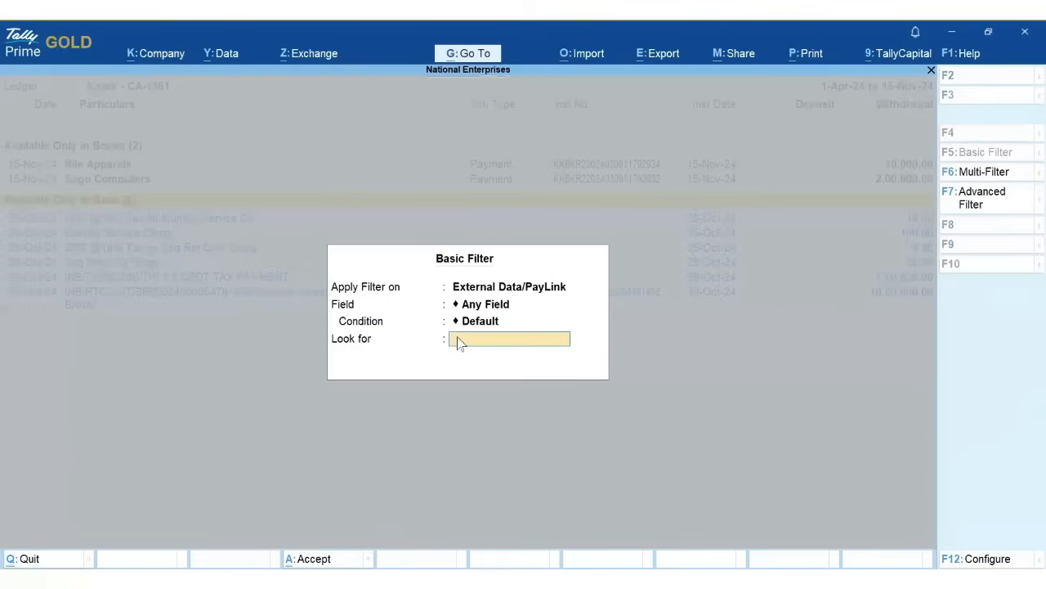
text(Tax)
key(Return)
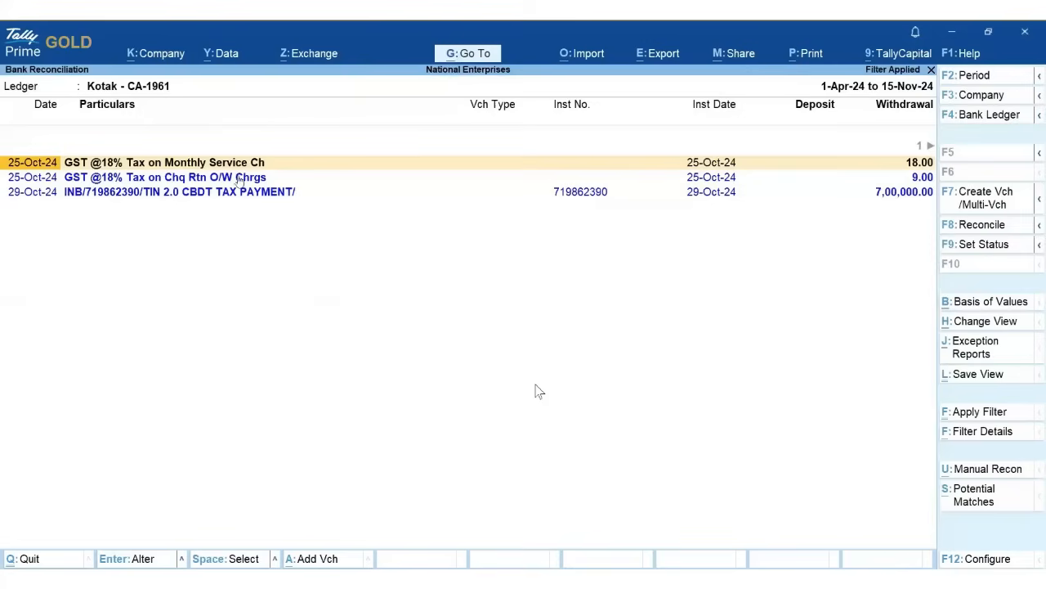
click(107, 181)
click(113, 194)
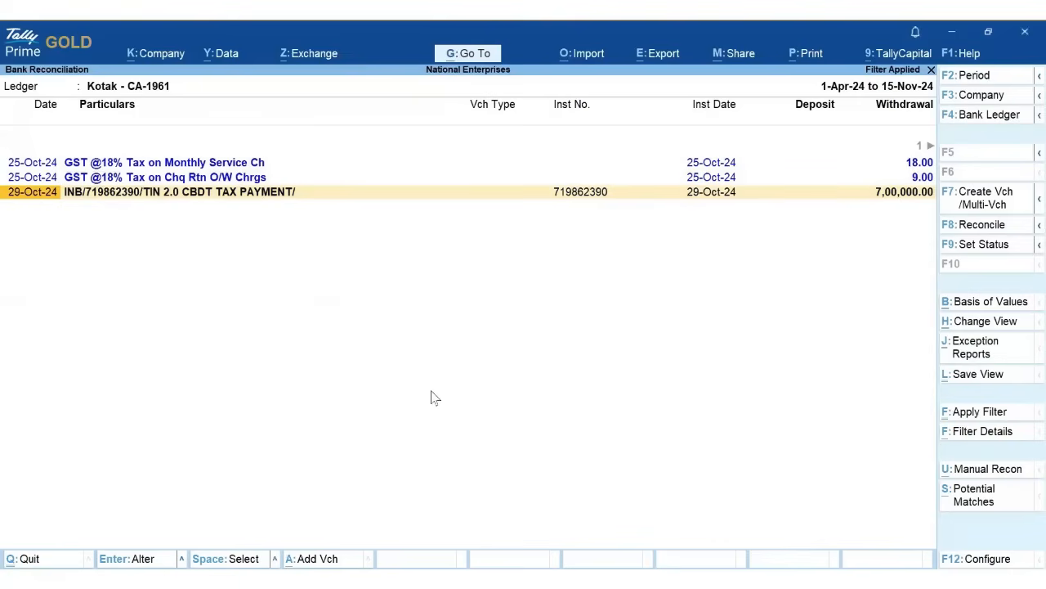
key(Up)
key(Up)
key(shift+Down)
key(shift+Down)
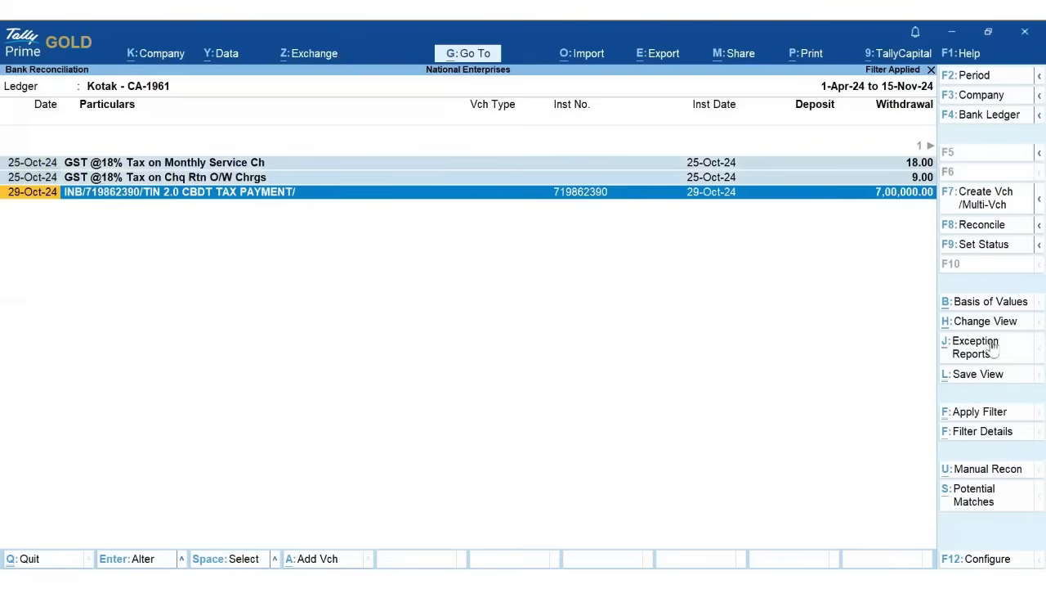
- Create vouchers for the three tax withdrawals using Tax Payment as the common ledger, and accept them
click(990, 206)
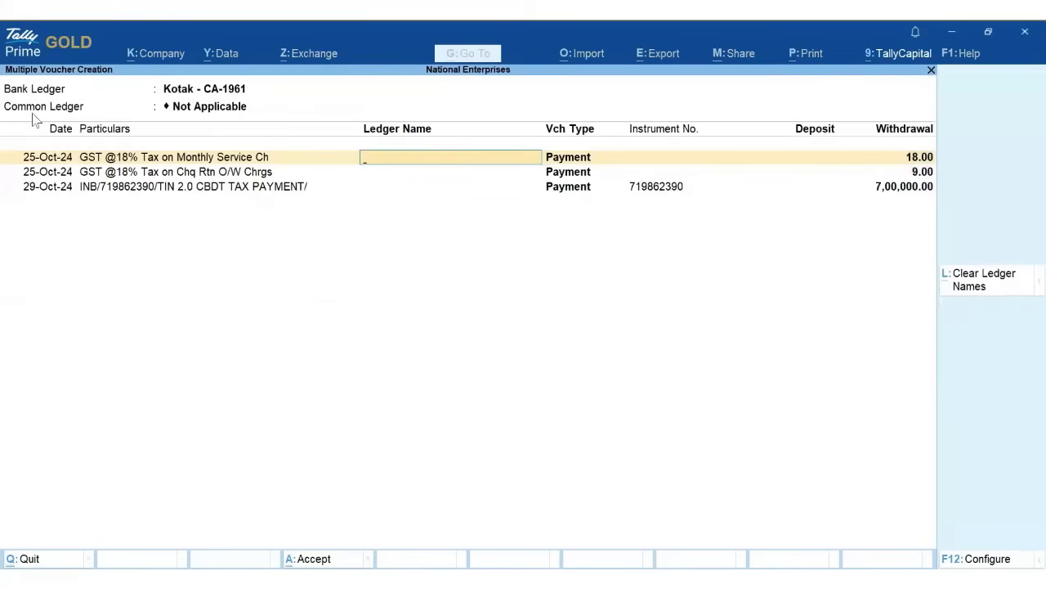
click(193, 109)
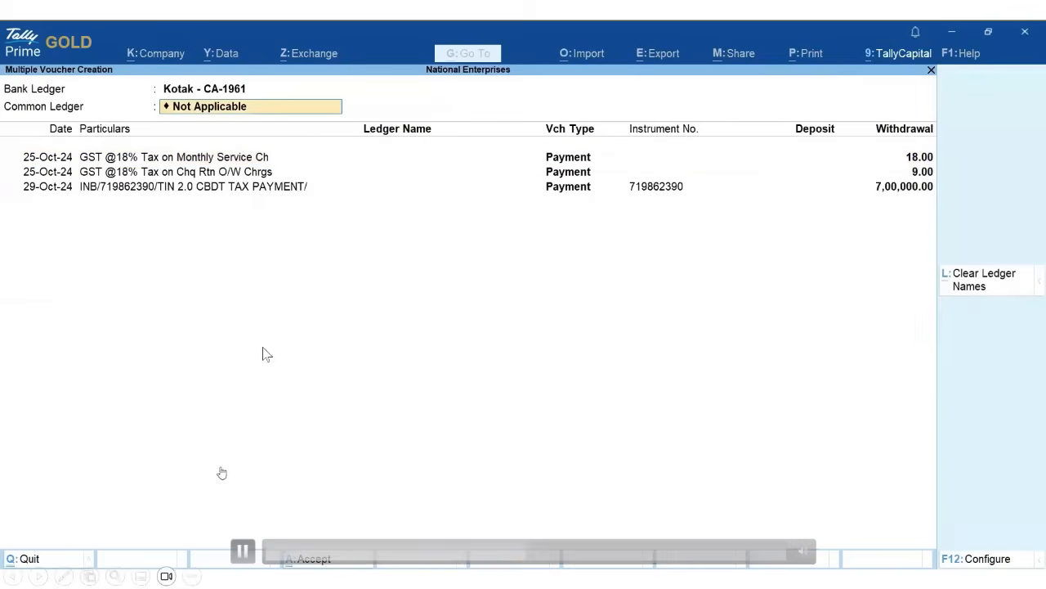
click(243, 550)
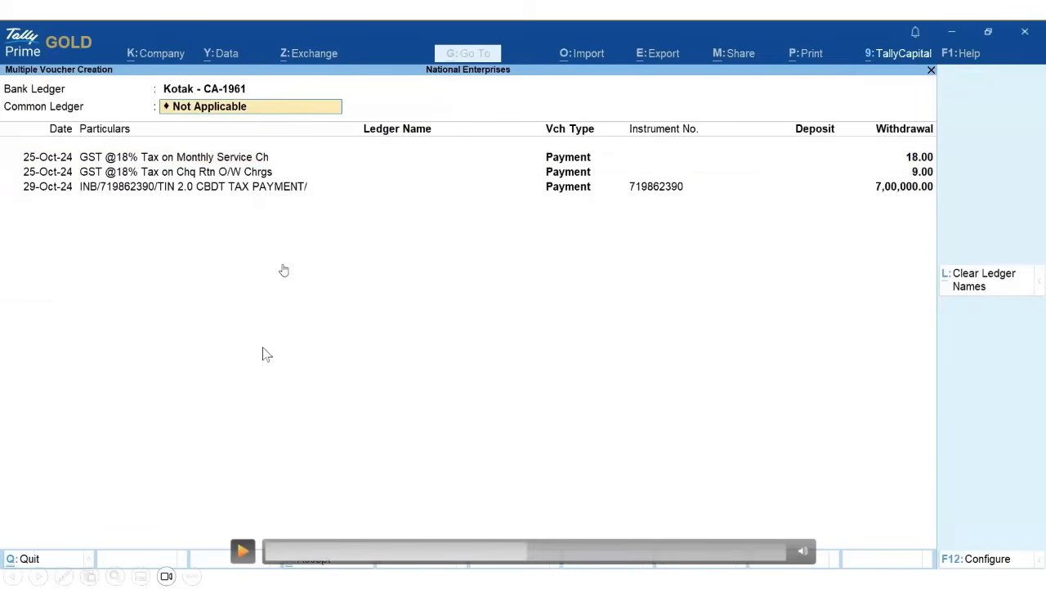
text(Tax)
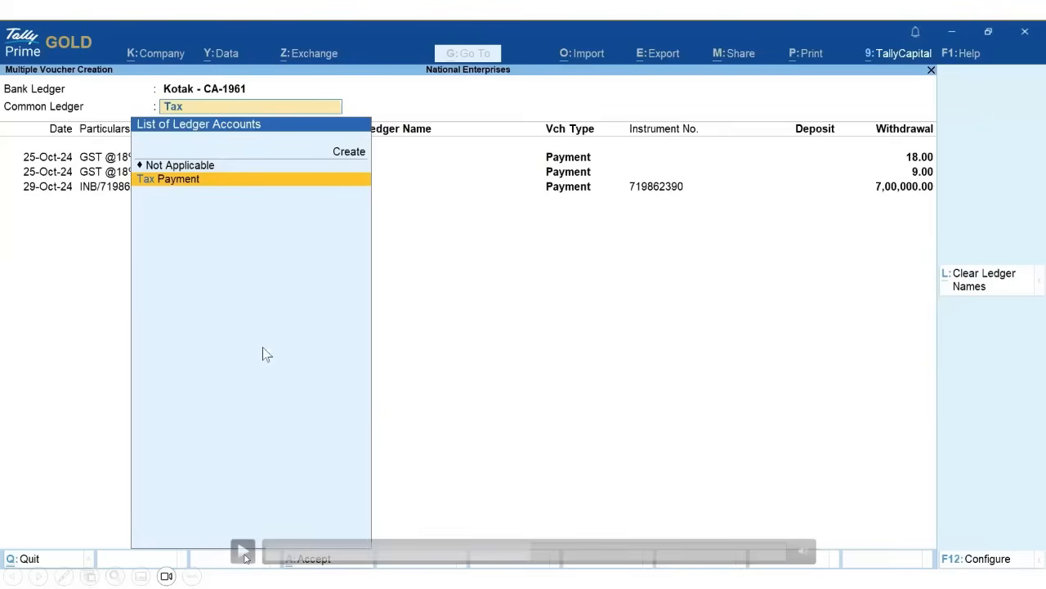
click(244, 553)
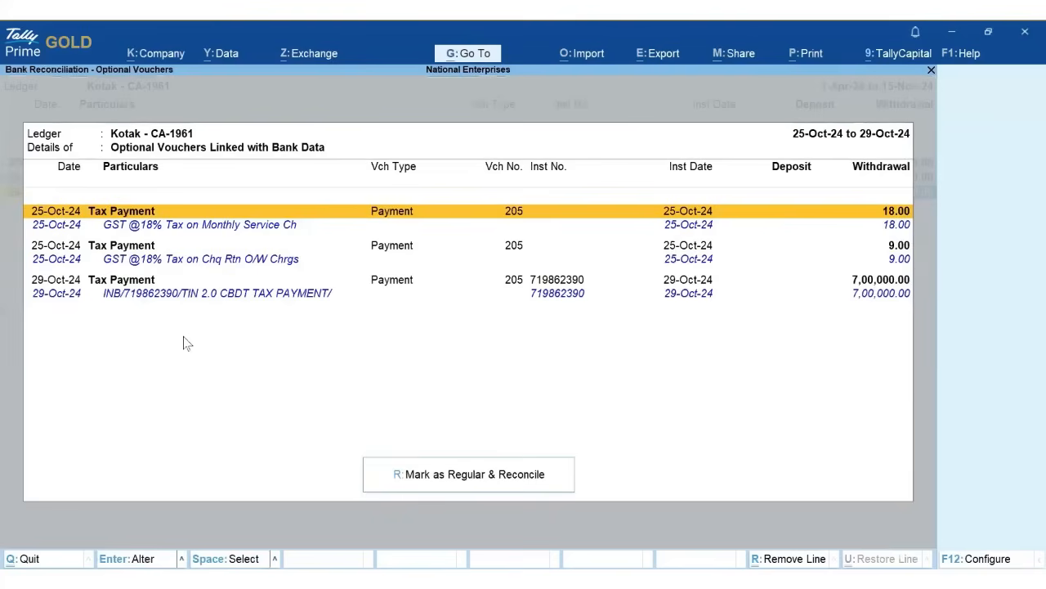
- Mark the three optional tax vouchers regular and reconciled, leaving 3 bank-only entries
click(464, 483)
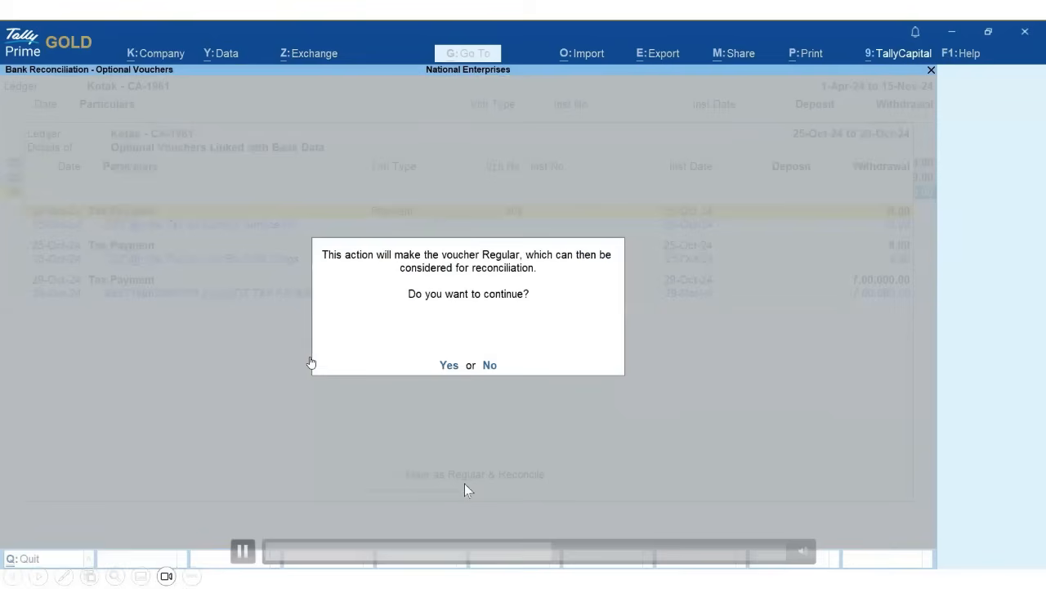
click(449, 366)
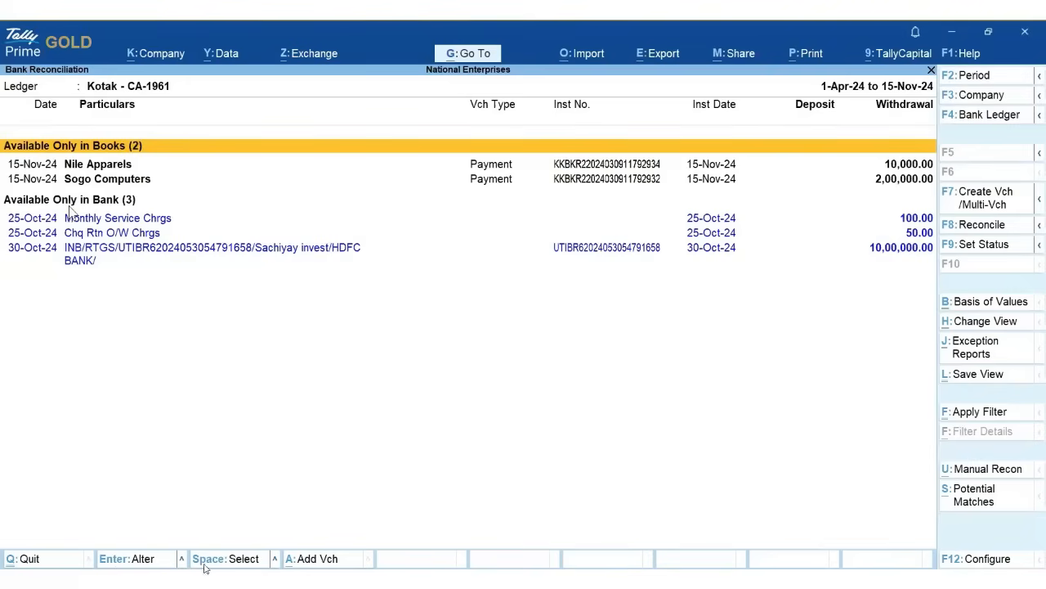
- Combine the 25-Oct-24 service and cheque-return charges into Payment voucher 208 for Bank Charges 150.00
click(235, 562)
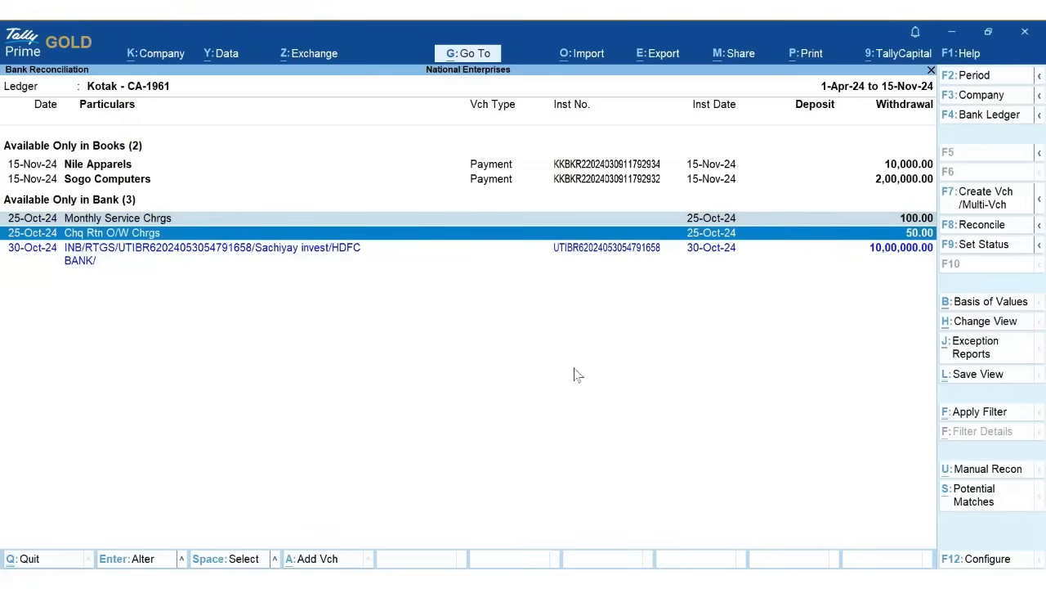
click(500, 261)
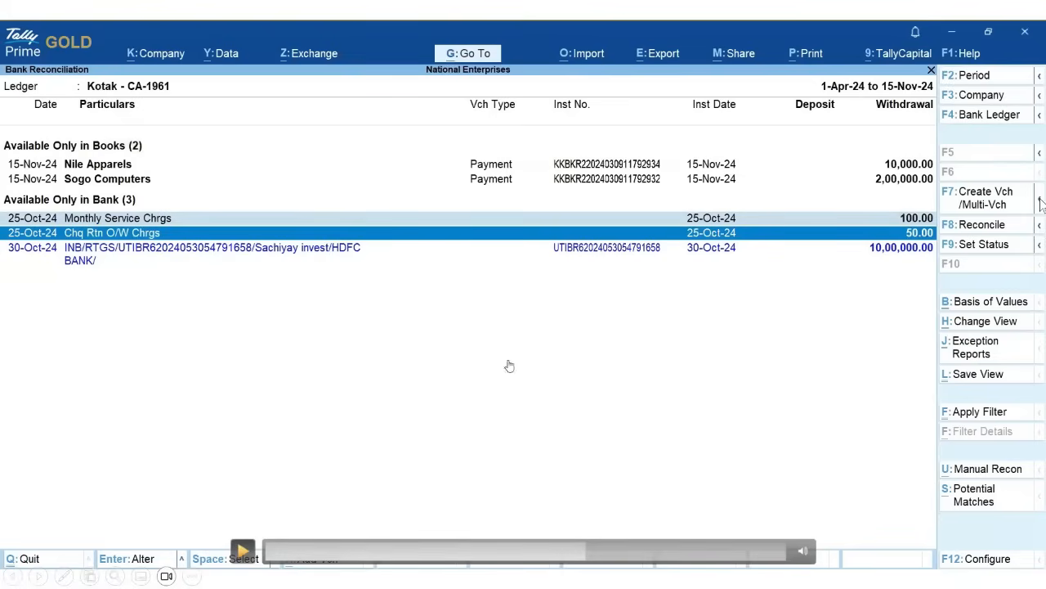
click(880, 255)
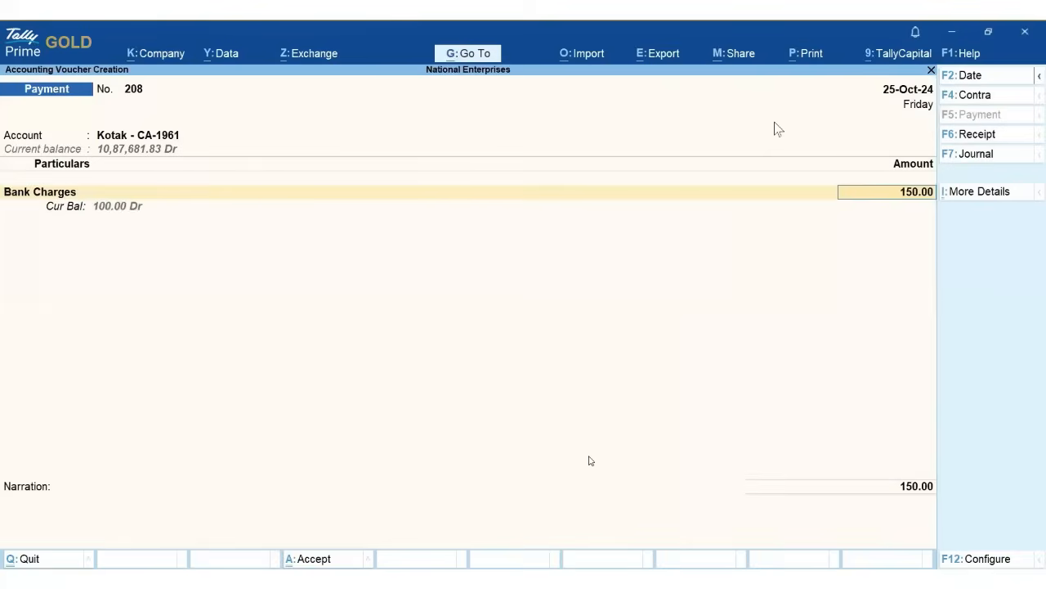
- Save Payment voucher 208 for Bank Charges 150.00, leaving 1 bank-only entry
click(244, 550)
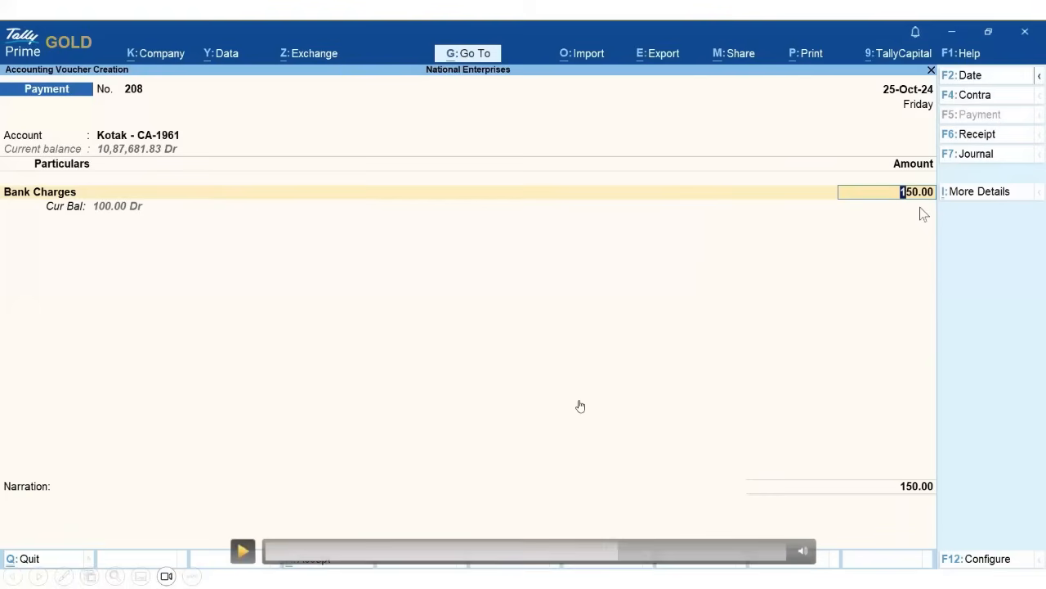
click(580, 406)
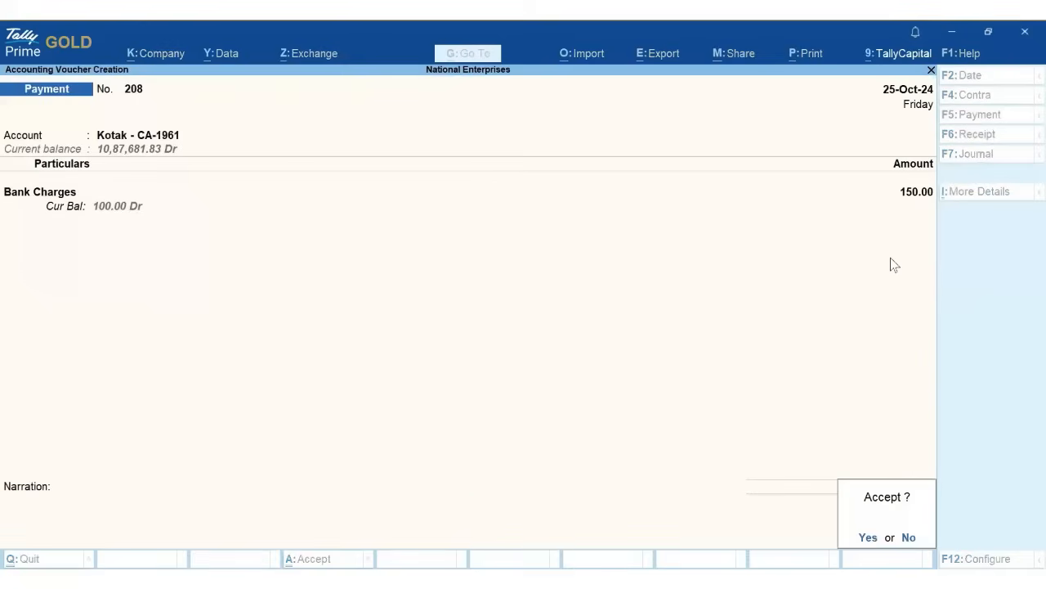
click(868, 537)
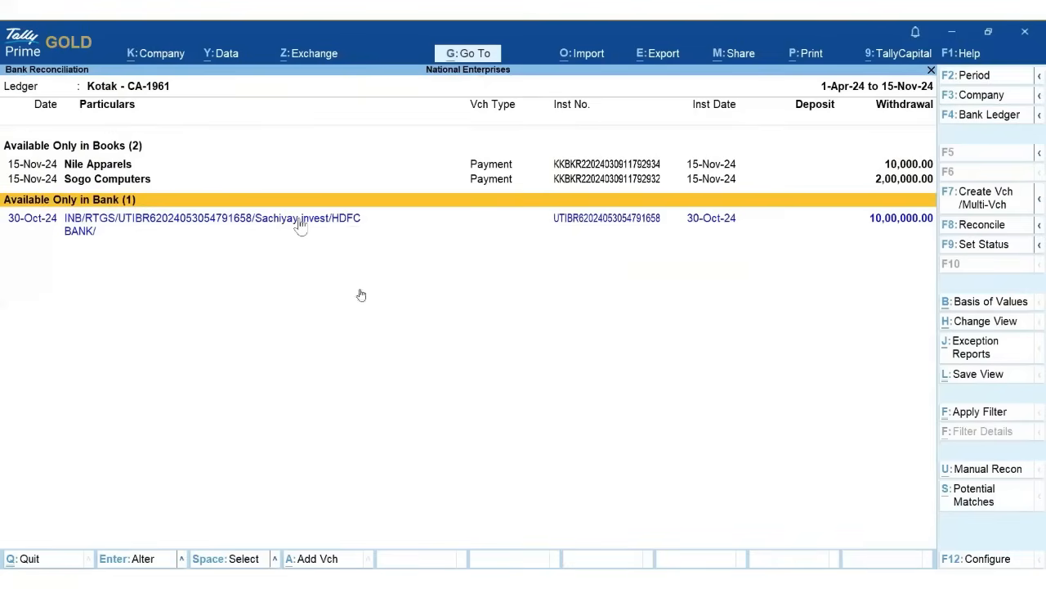
- Record the 30-Oct-24 RTGS as a 10,00,000.00 on-account payment to Sachiyay Investments, then view the summary
click(346, 232)
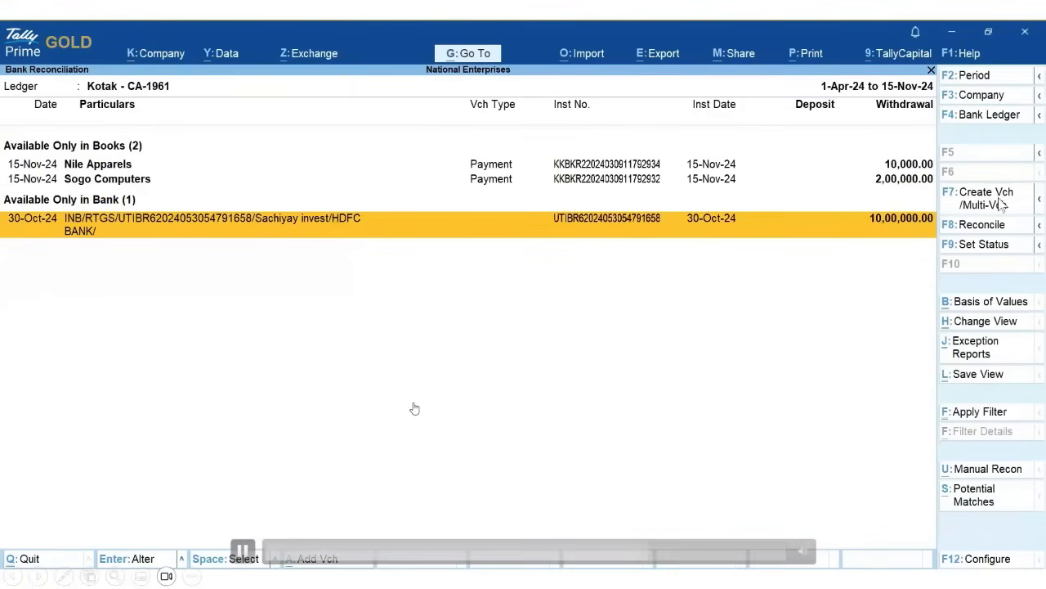
click(1001, 204)
text(Sac)
key(Return)
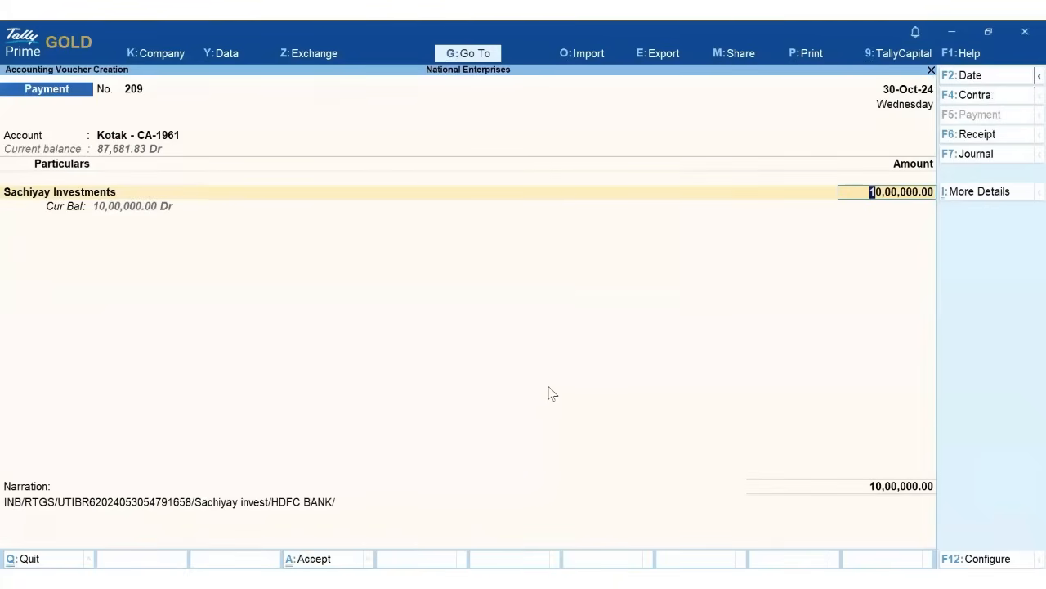
key(Return)
key(Return)
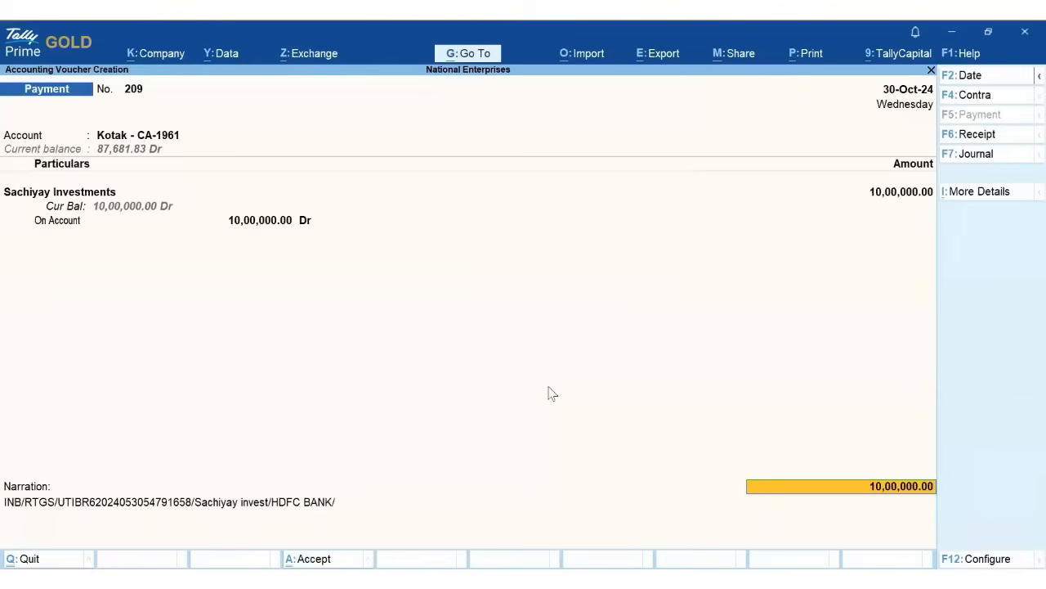
key(Return)
key(Return)
key(ctrl+a)
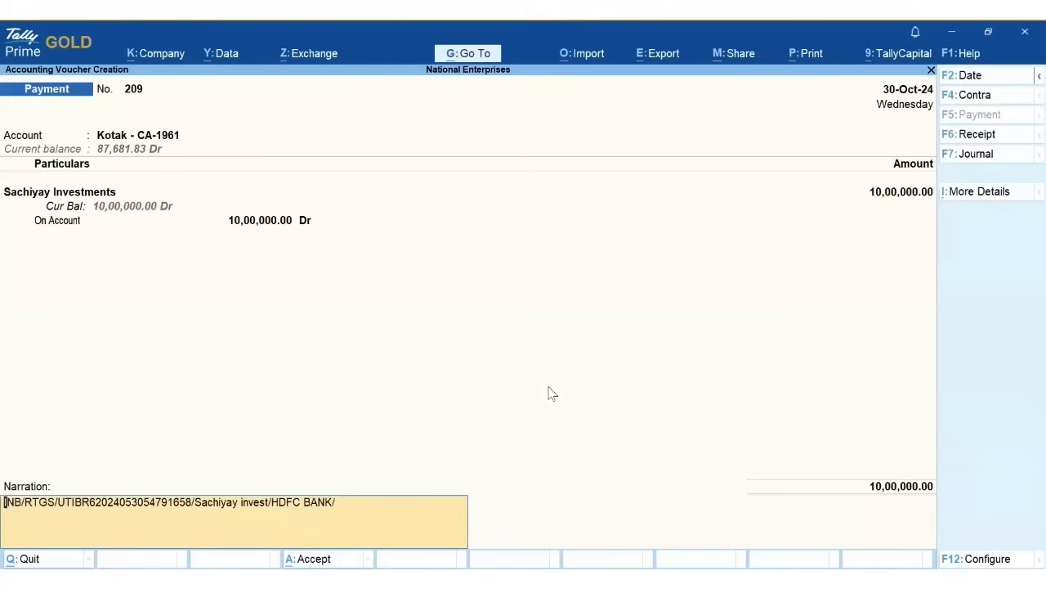
key(Return)
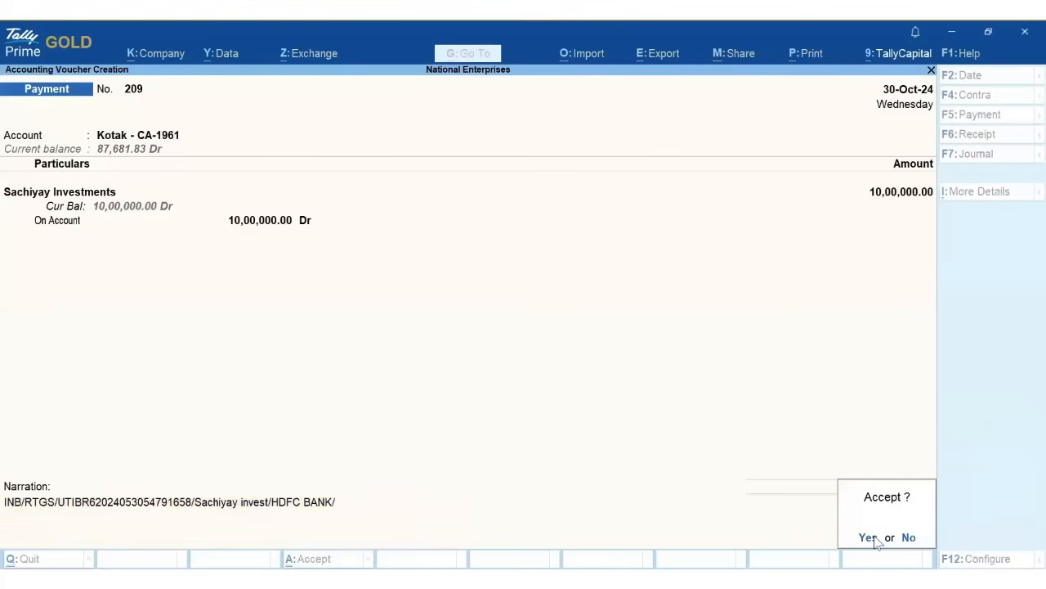
click(868, 538)
key(Escape)
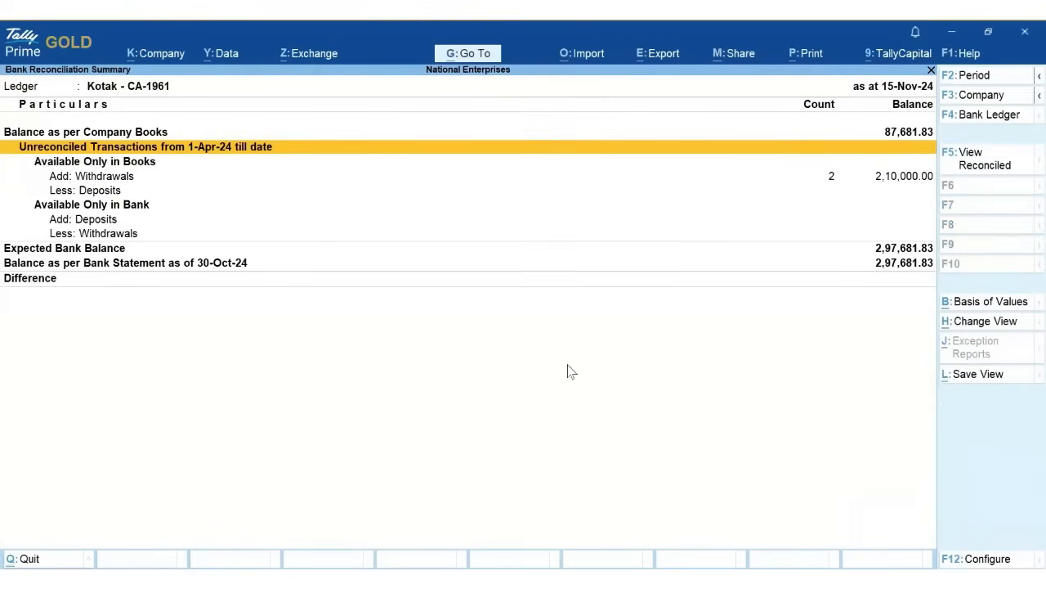
- List October's 16 reconciled transactions and open the Square Realtors Pvt Ltd 25,00,000.00 receipt
click(989, 164)
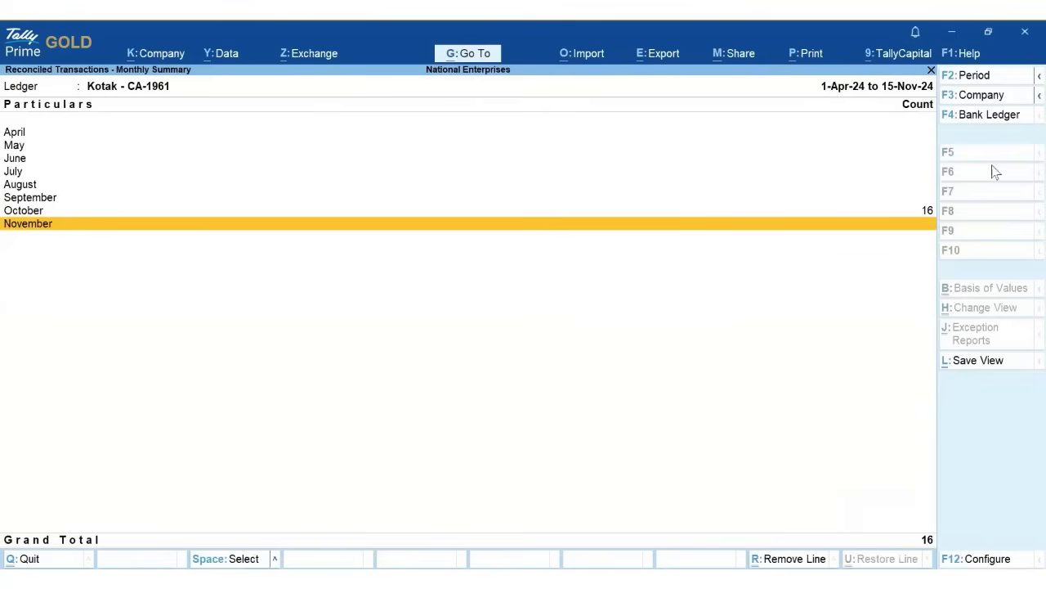
click(926, 215)
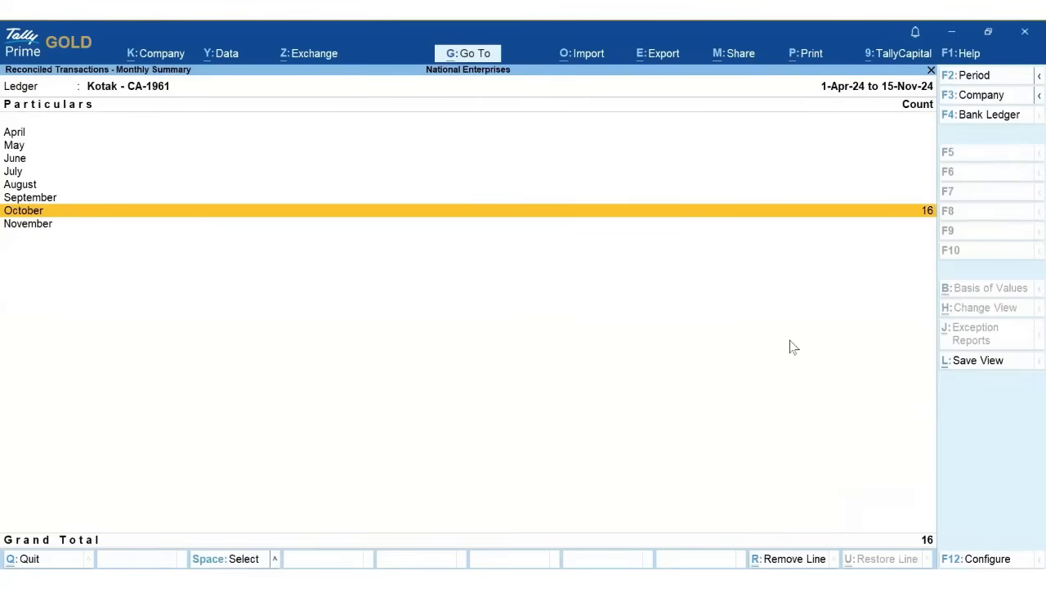
key(Return)
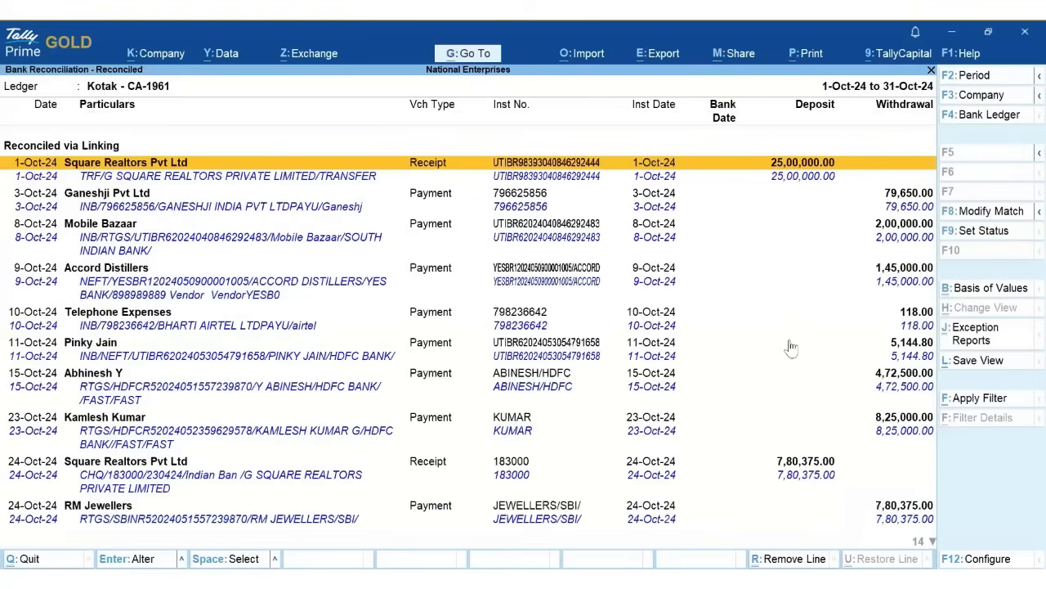
key(Return)
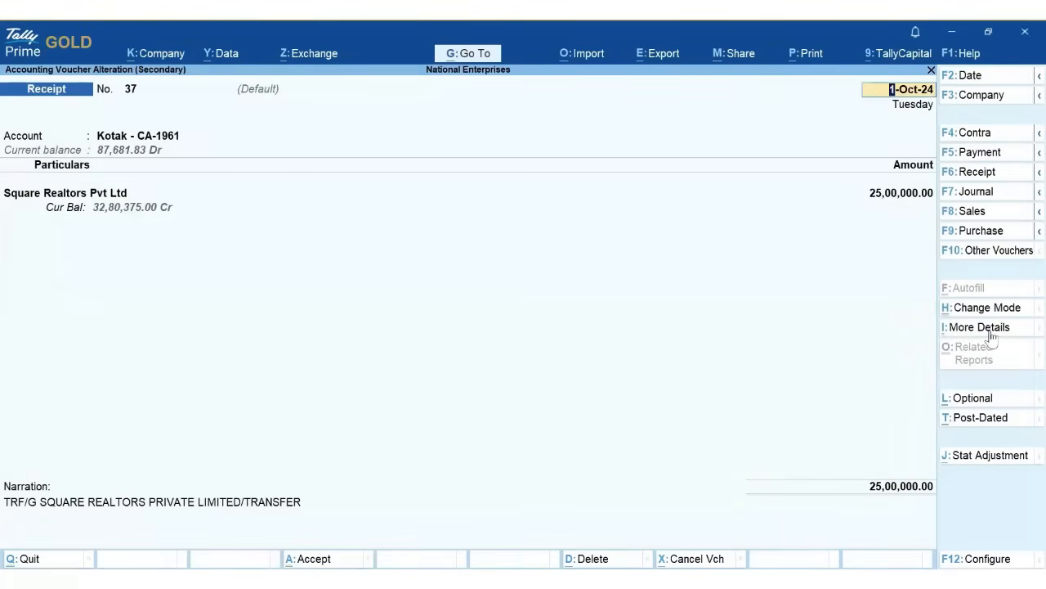
- View the receipt's reconciliation-by-linking info, then return to Receipt voucher No. 37
click(924, 489)
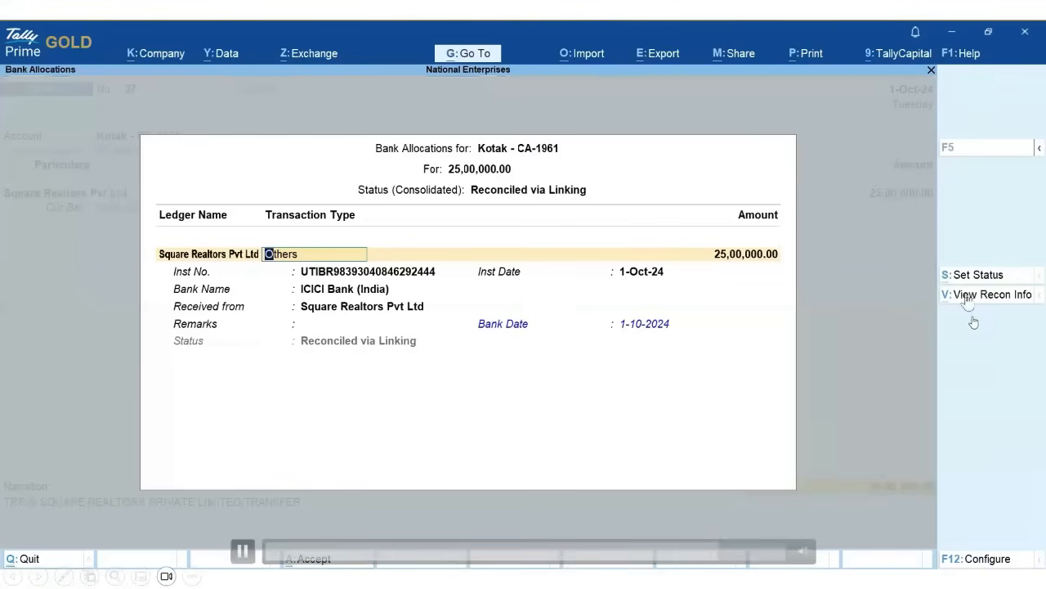
click(981, 298)
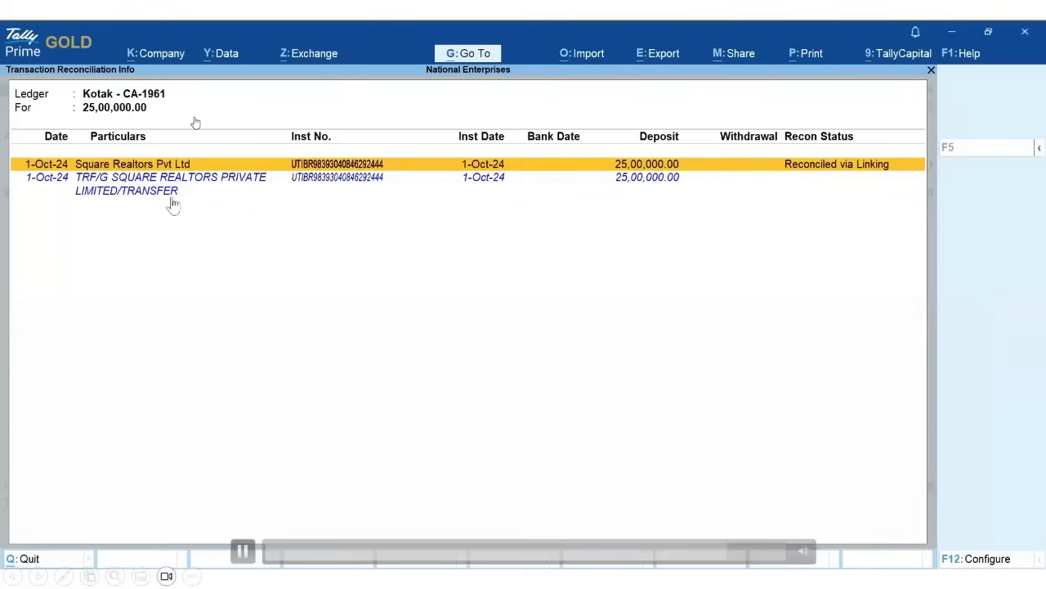
key(Escape)
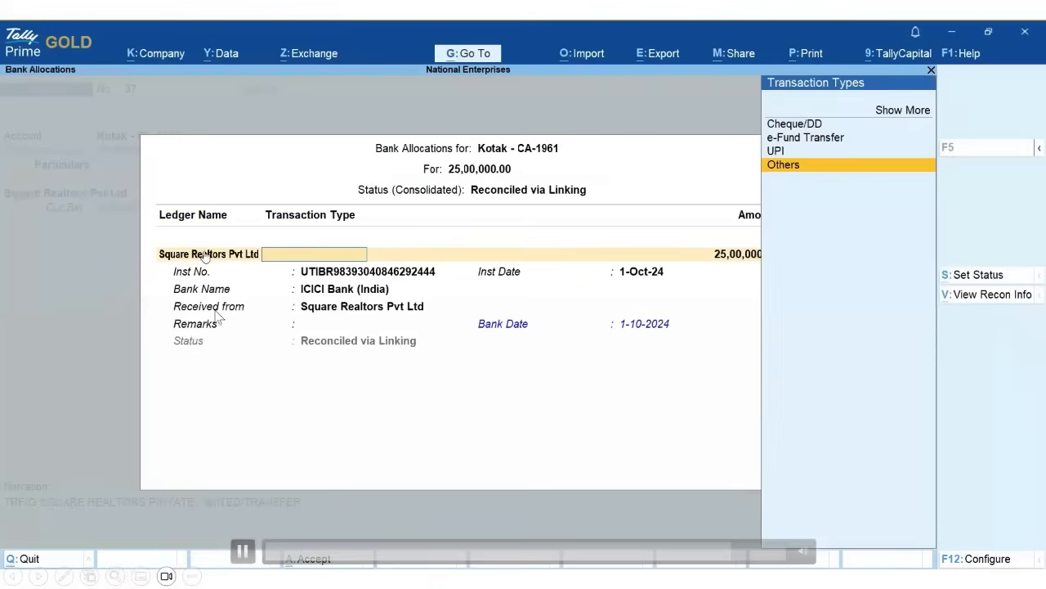
key(Escape)
key(y)
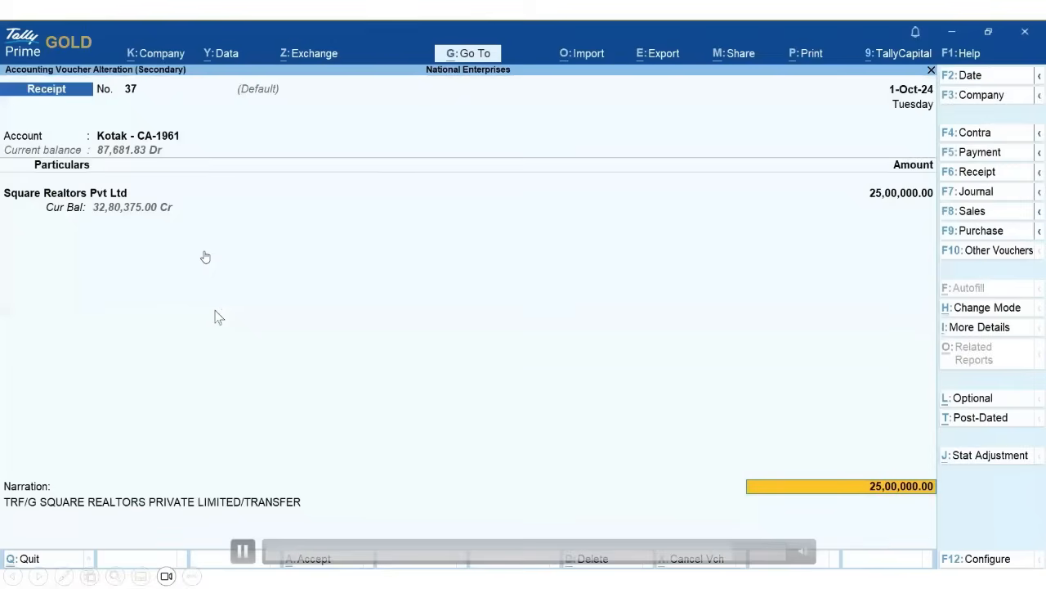
- View the recon info linking the 150.00 Bank Charges payment to the 100.00 and 50.00 charges
key(Escape)
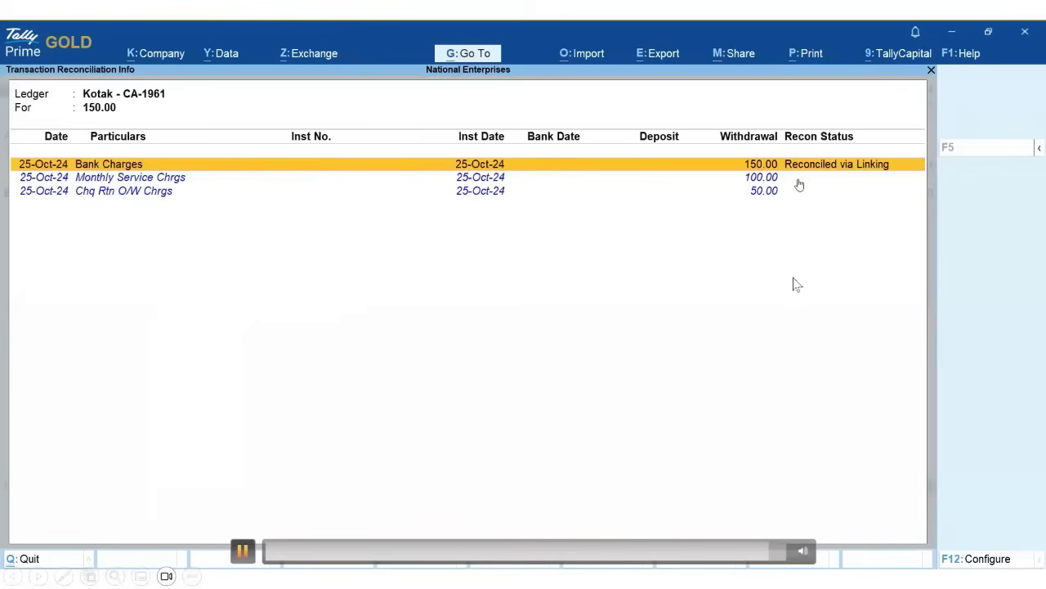
click(868, 174)
click(242, 552)
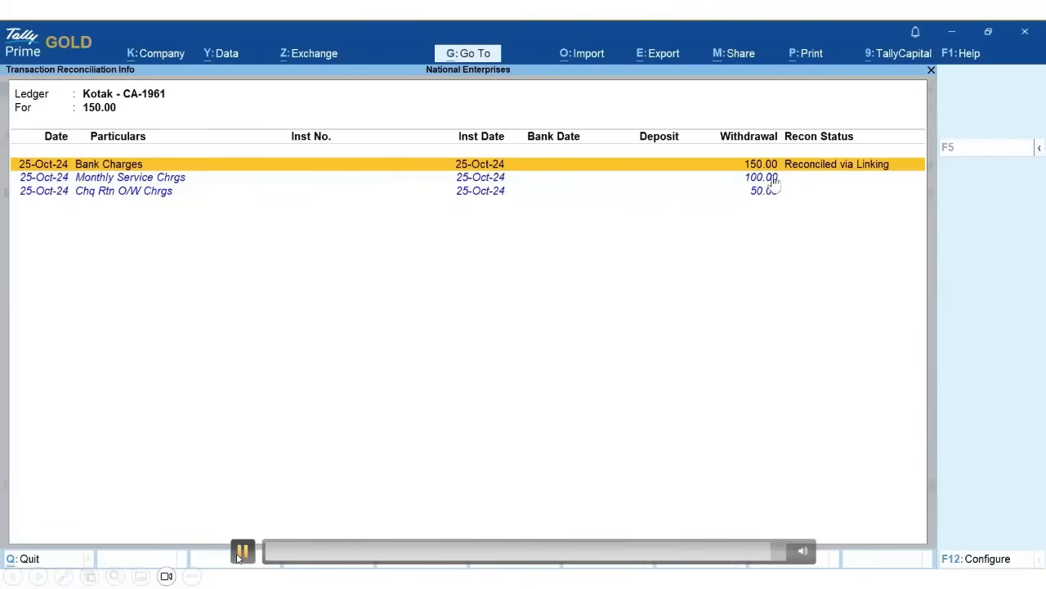
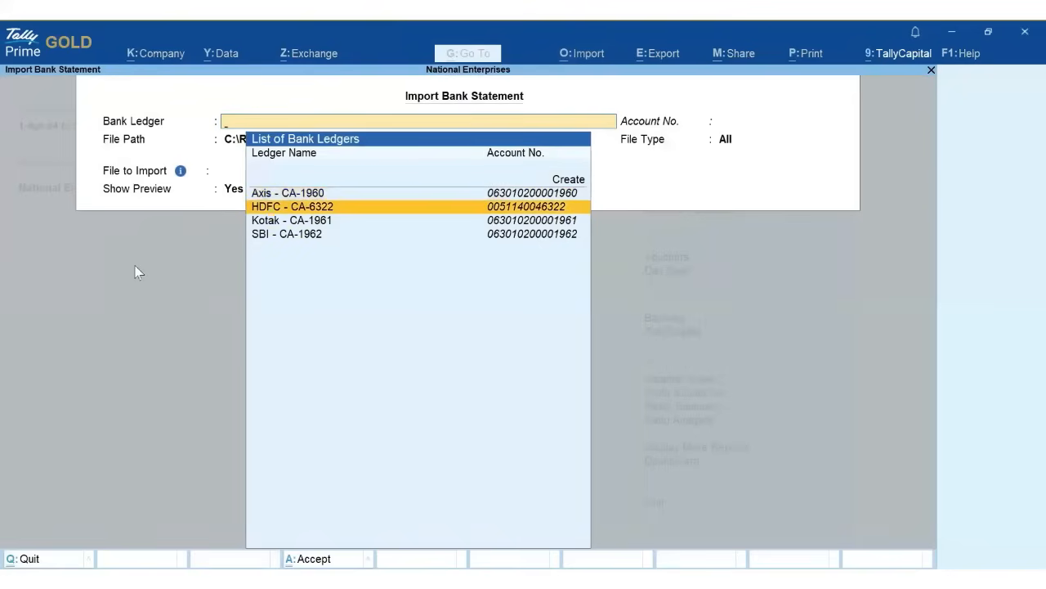
- Load the HDFC October statement .xls from the demo kit folder into HDFC - CA-6322, with preview on
key(Return)
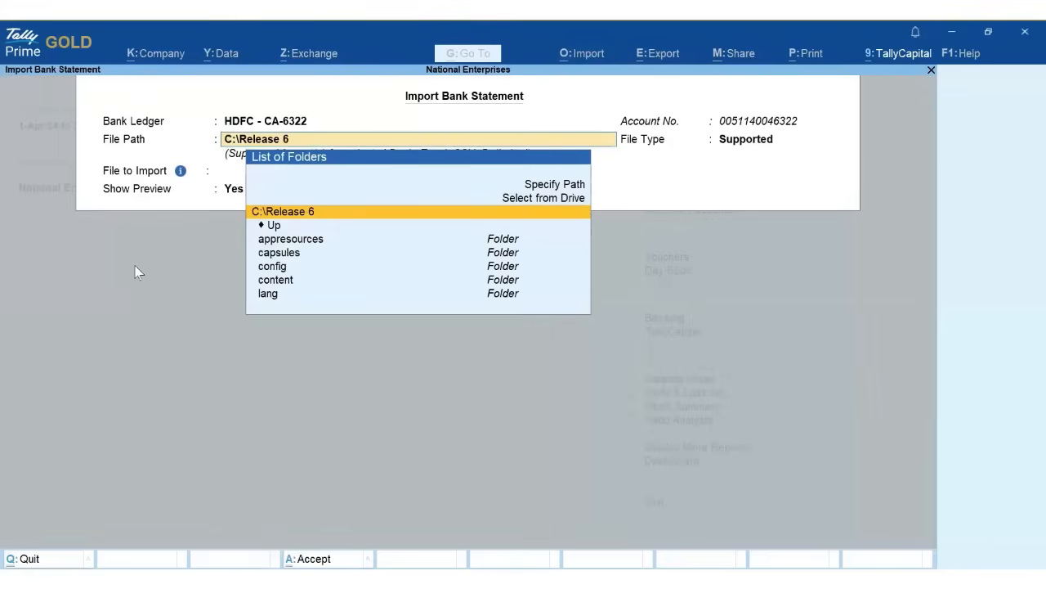
key(Up)
key(Up)
key(Return)
text(C:\Users\deepak.tiwari\Downloads\TallyPrime Release 6.0 - Demo Kit (1))
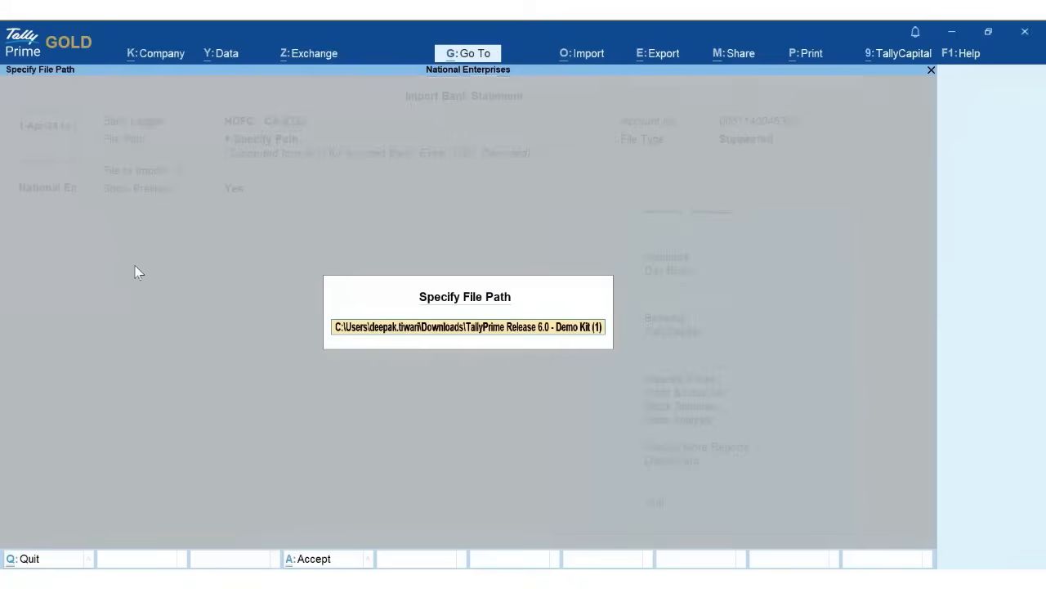
key(Return)
key(Return)
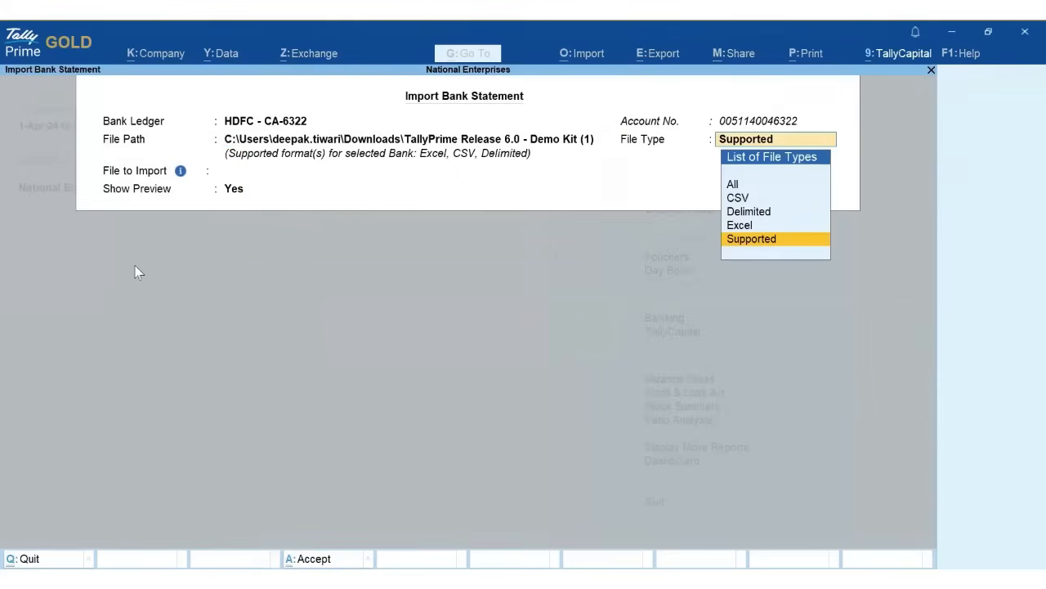
key(Return)
key(Return)
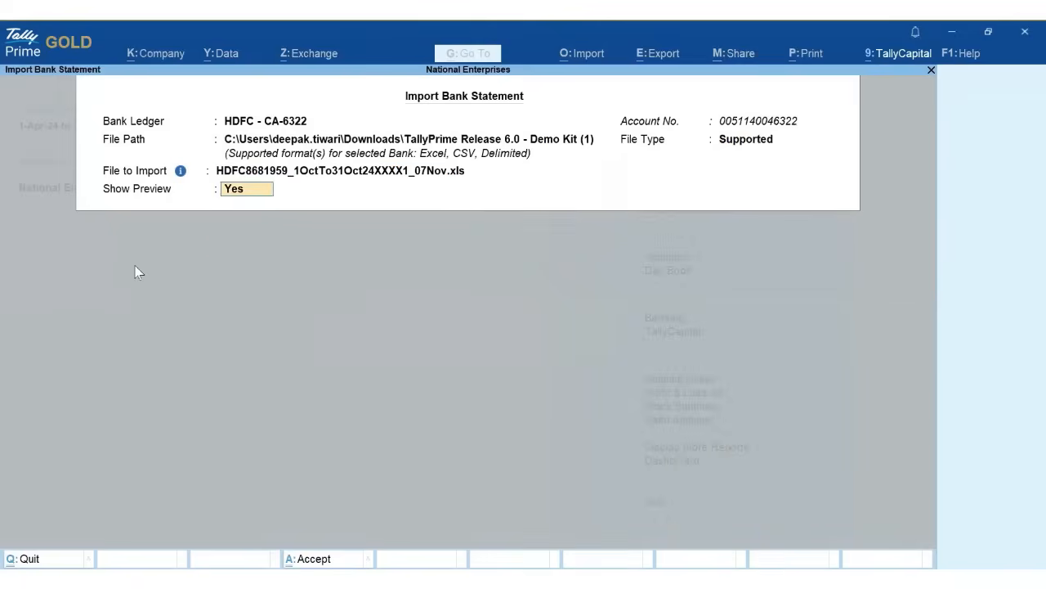
key(Return)
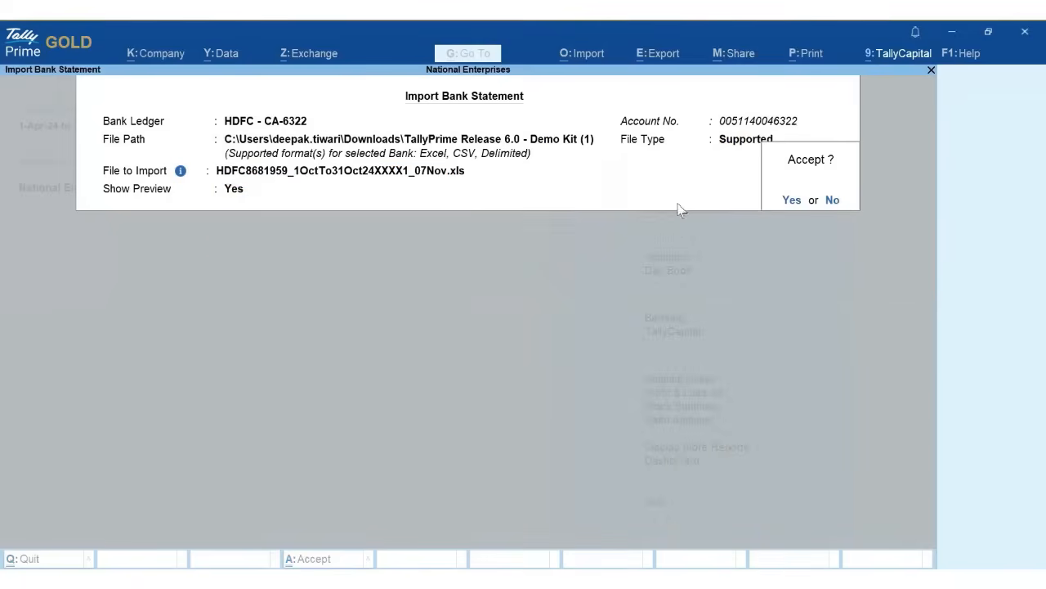
click(792, 201)
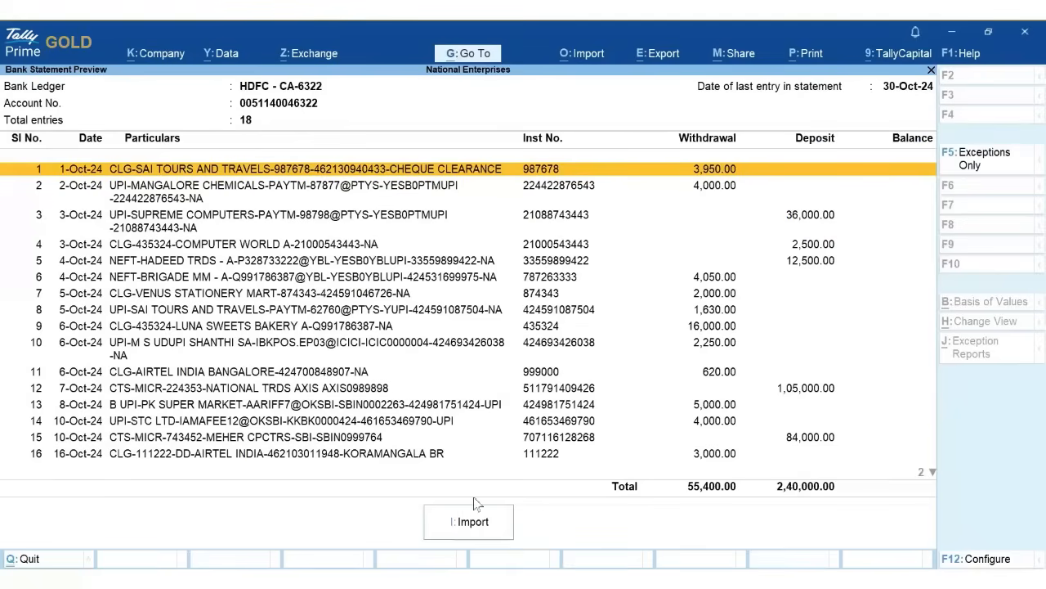
- Import the 18 previewed HDFC entries and view the Bank Reconciliation Summary for HDFC - CA-6322
click(489, 531)
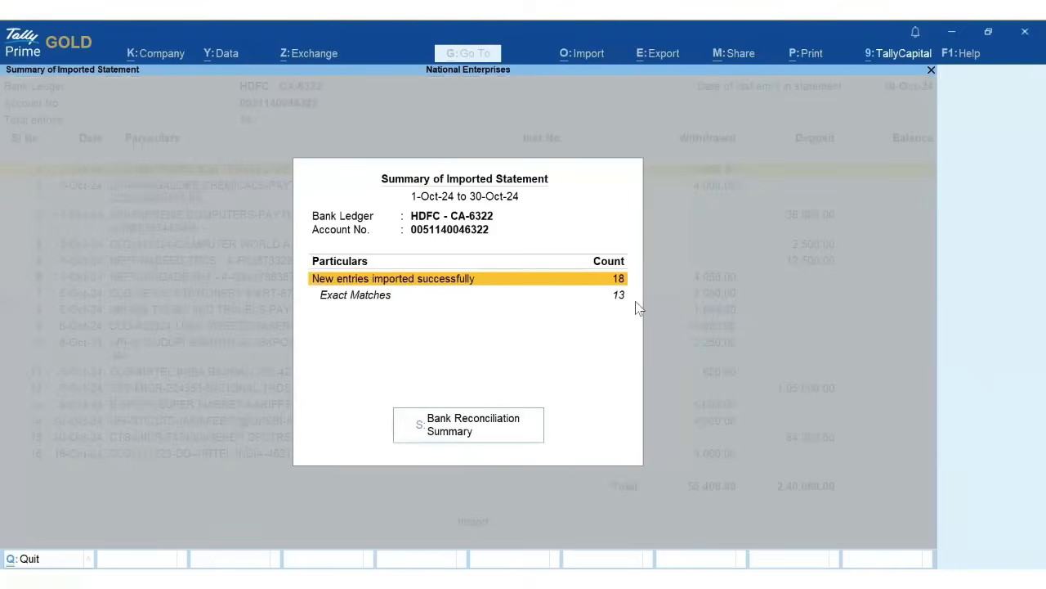
click(502, 442)
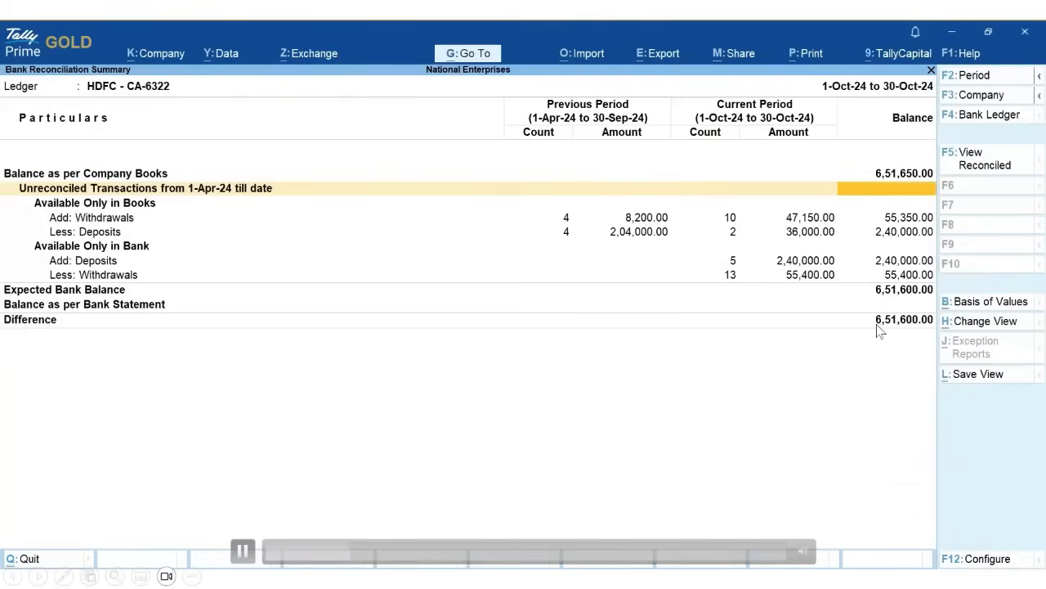
- Open Bank Reconciliation for HDFC - CA-6322 and reconcile the 13 exact-match transactions
key(Return)
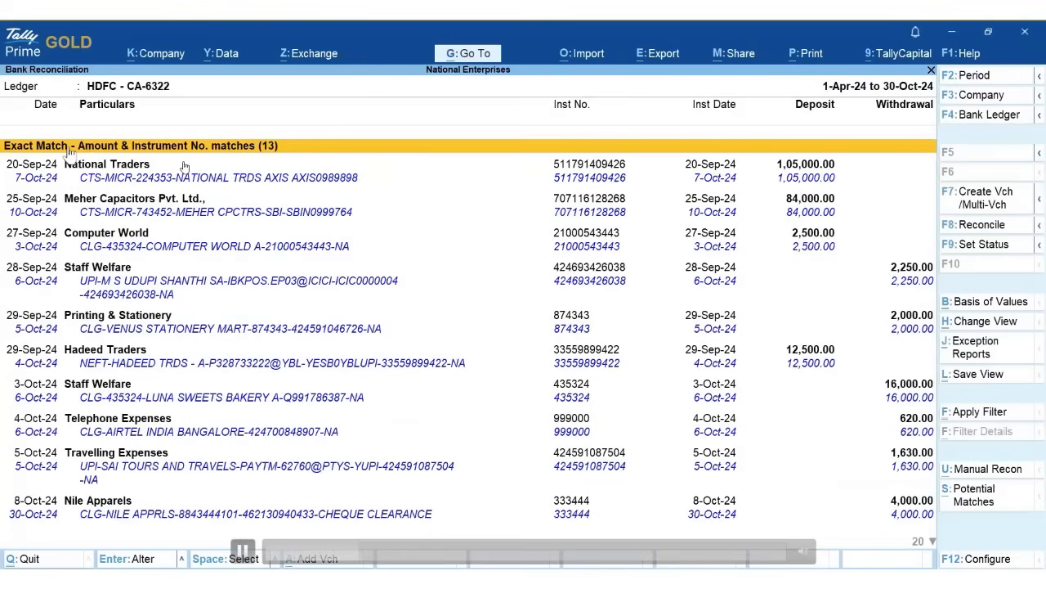
click(244, 548)
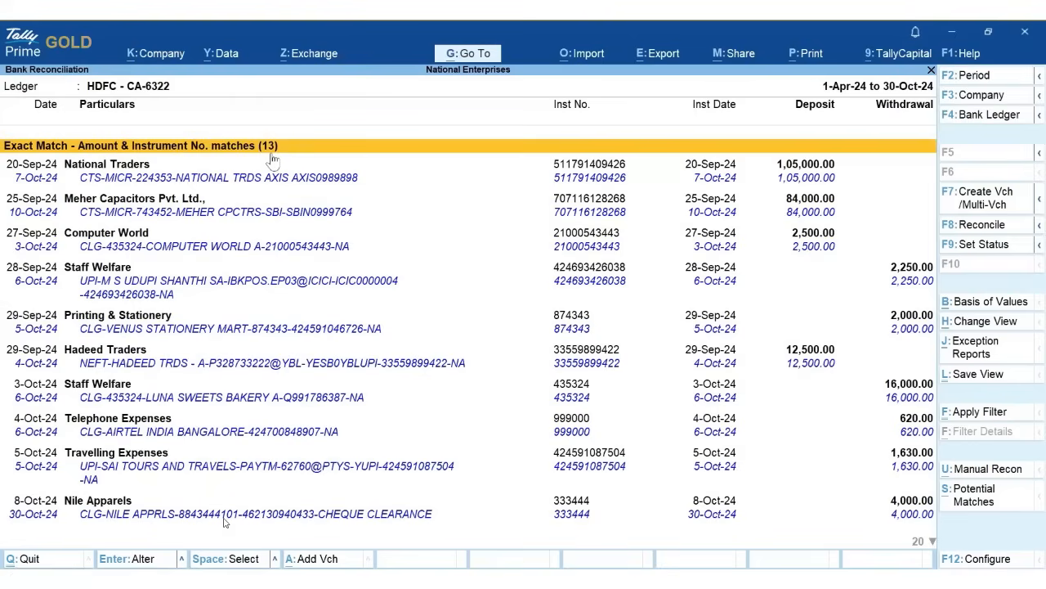
click(242, 551)
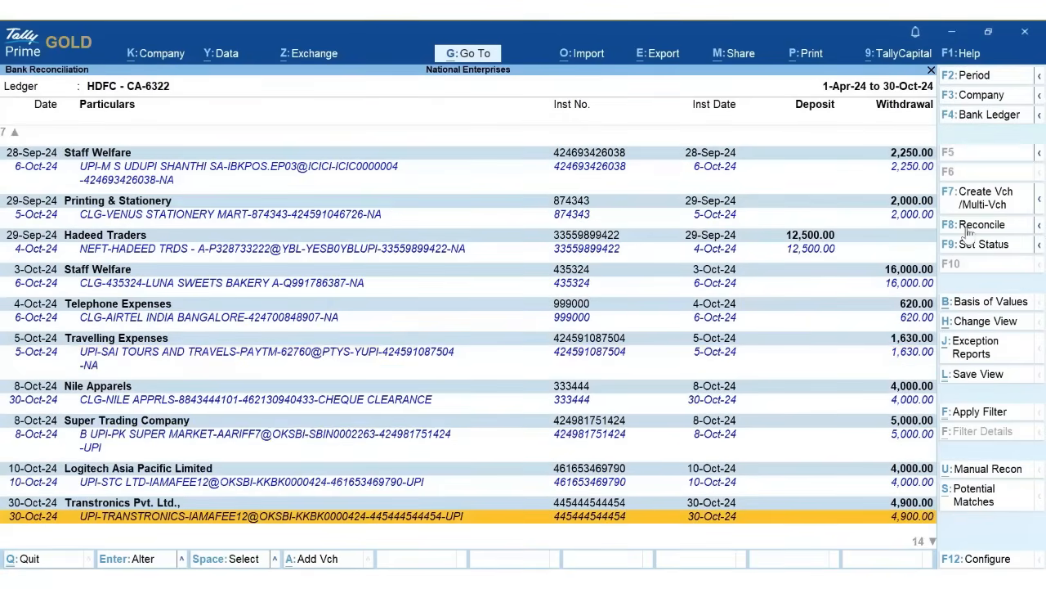
click(968, 229)
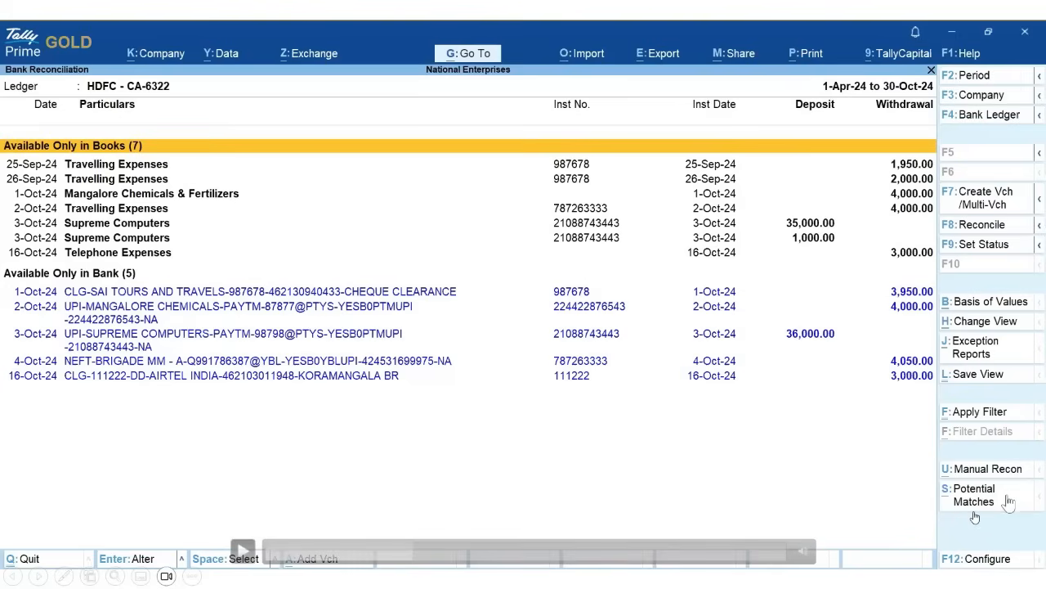
- Show potential matches for the remaining entries and review the match rule settings
click(1009, 501)
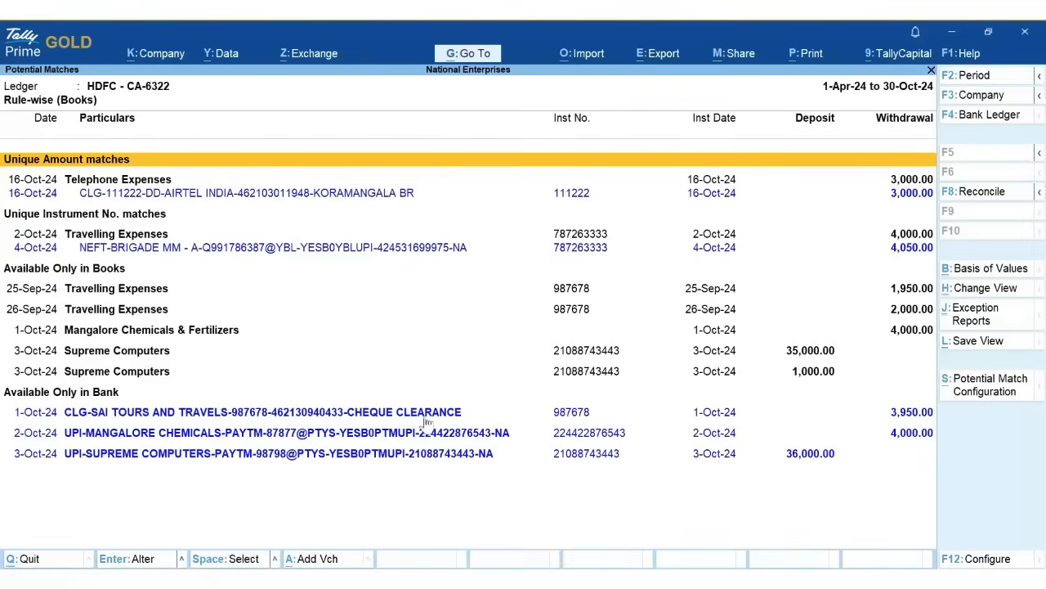
click(968, 394)
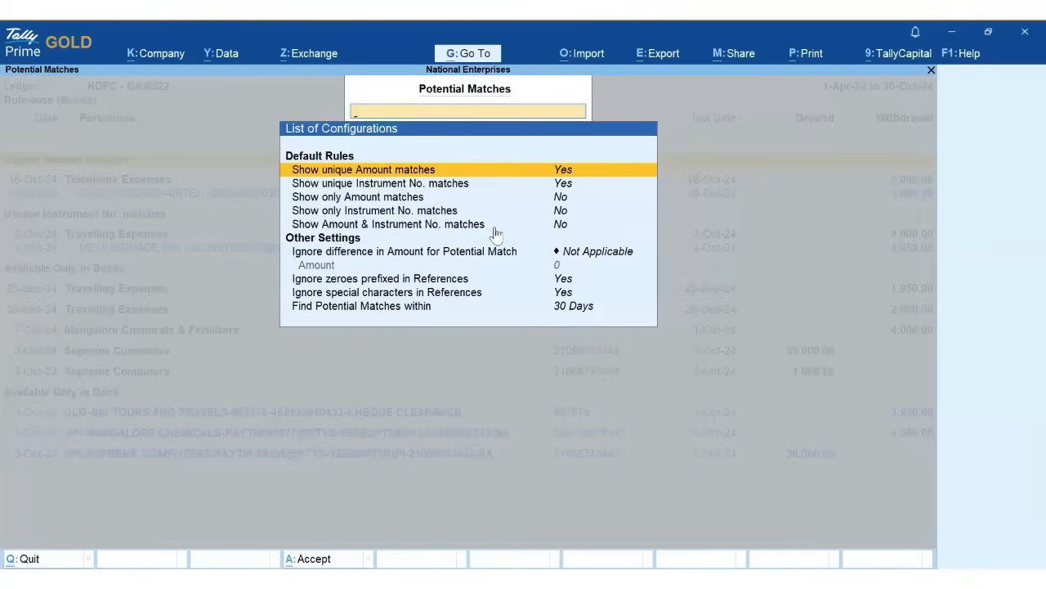
key(Escape)
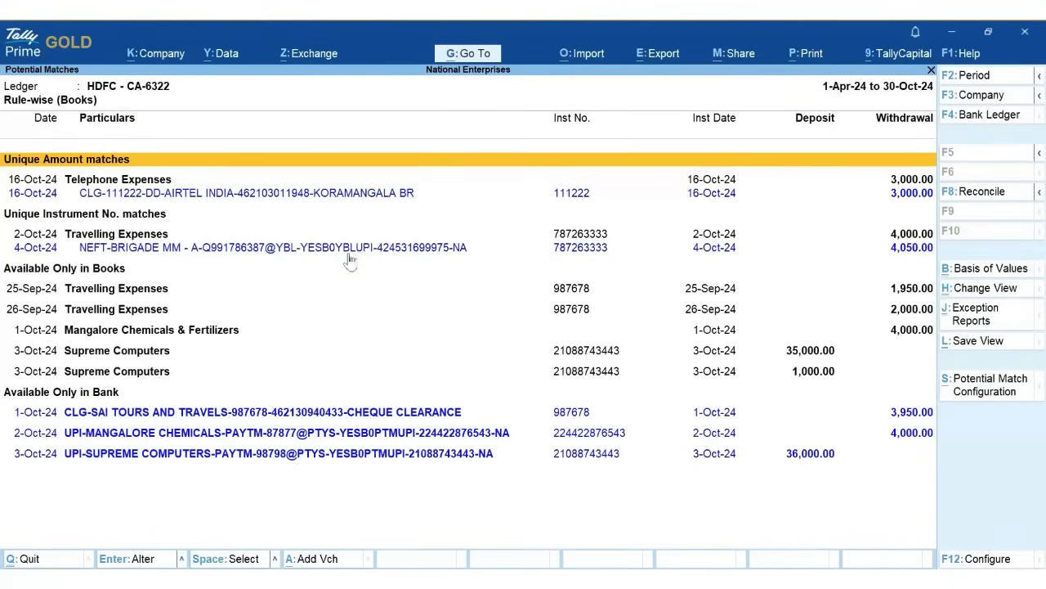
- Reconcile AIRTEL with Telephone Expenses and NEFT-BRIGADE with the Travelling Expenses entry
click(233, 196)
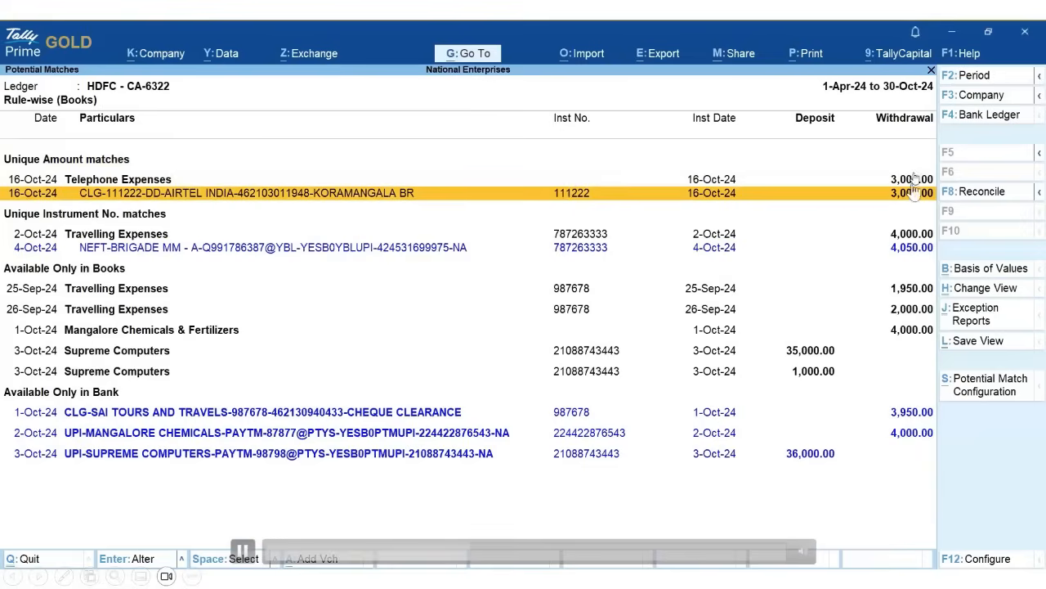
key(space)
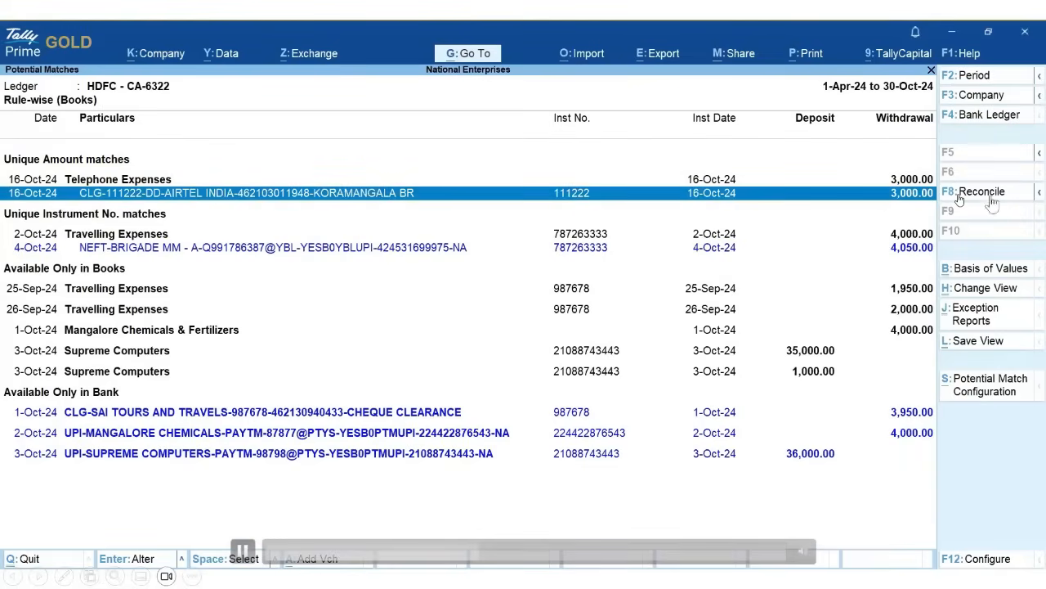
click(988, 196)
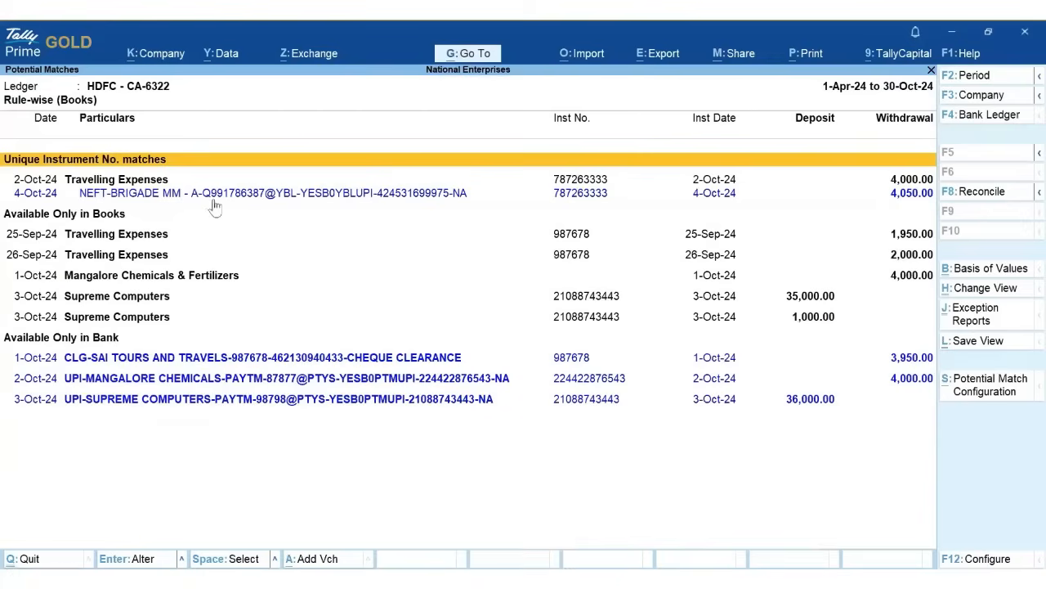
click(207, 197)
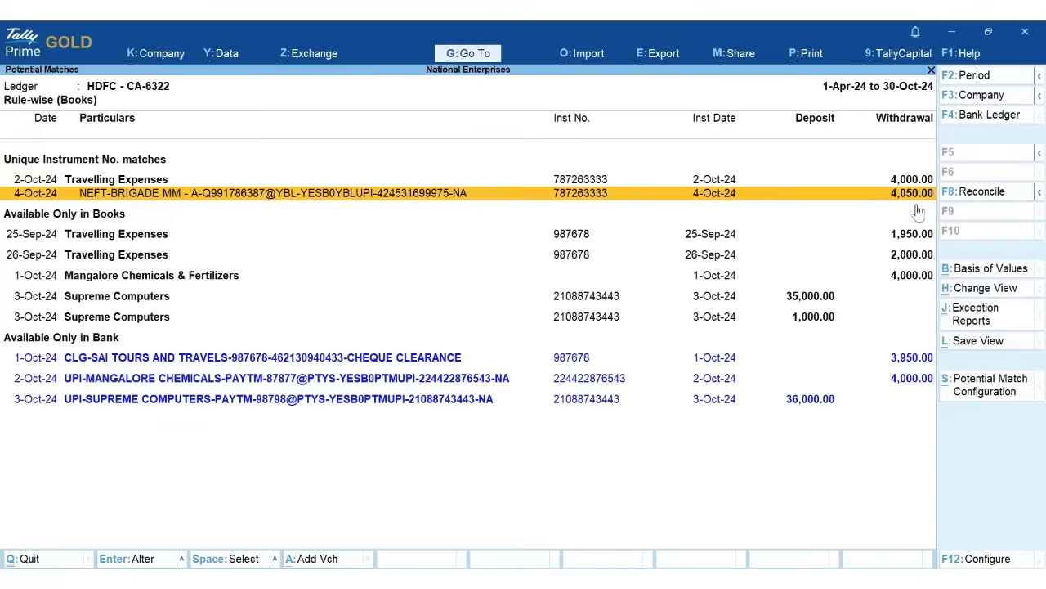
key(space)
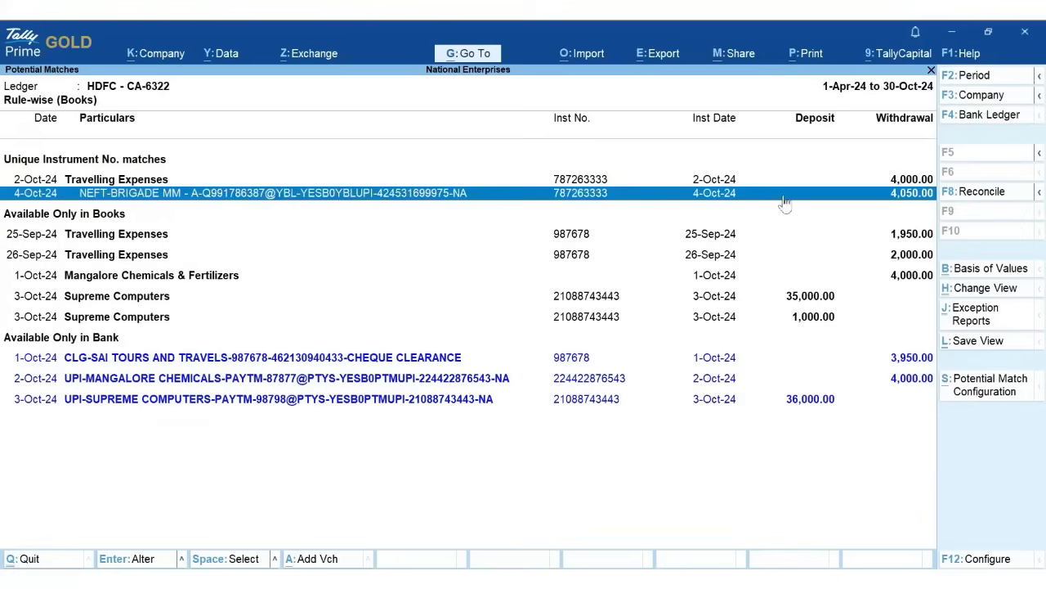
click(979, 193)
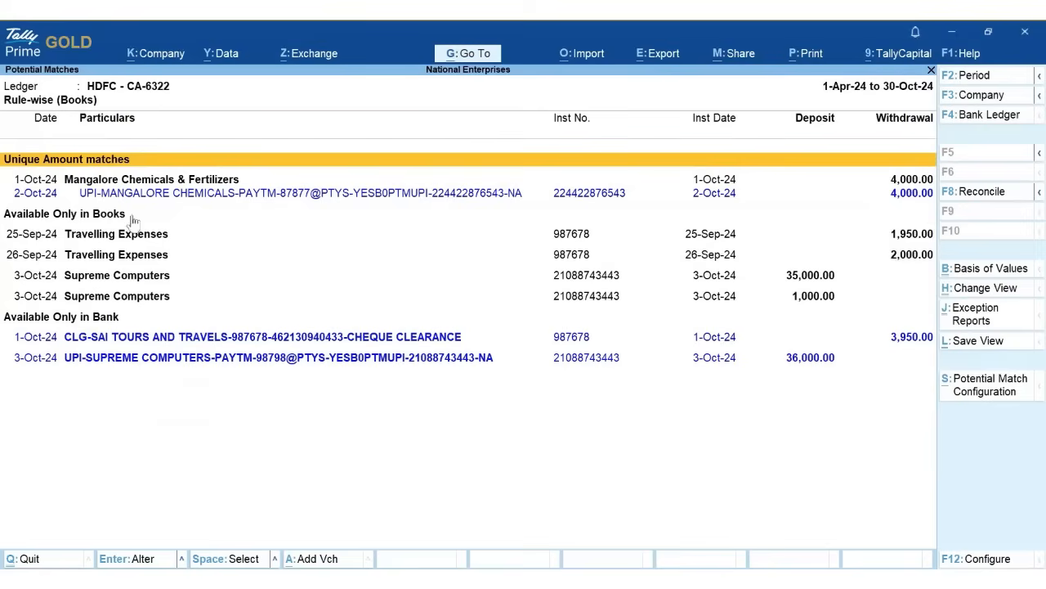
- Reconcile the UPI-Mangalore Chemicals 4,000.00 match and return to the Bank Reconciliation report
click(216, 202)
key(space)
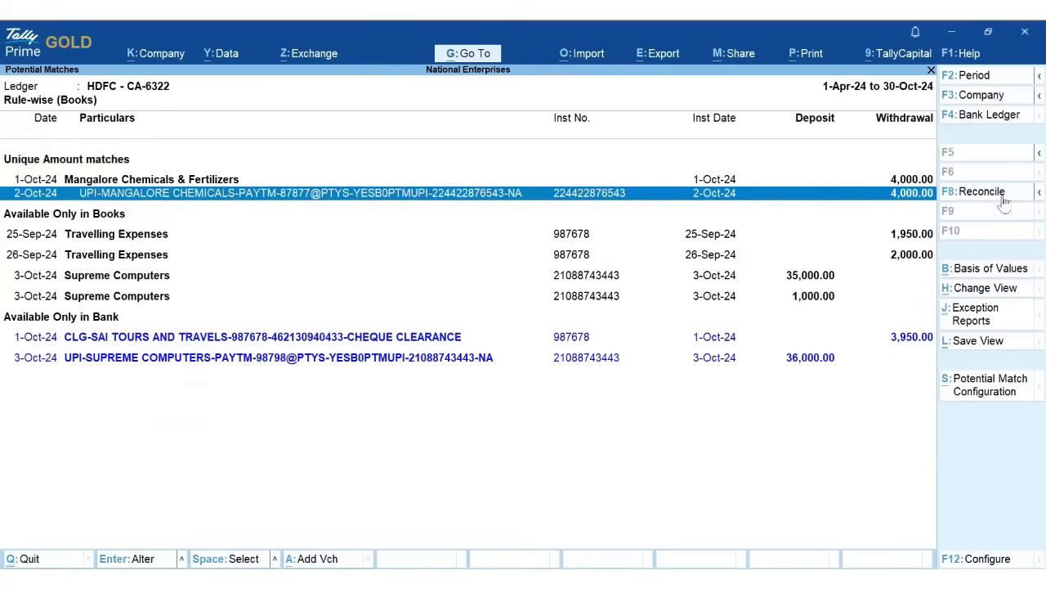
click(1004, 197)
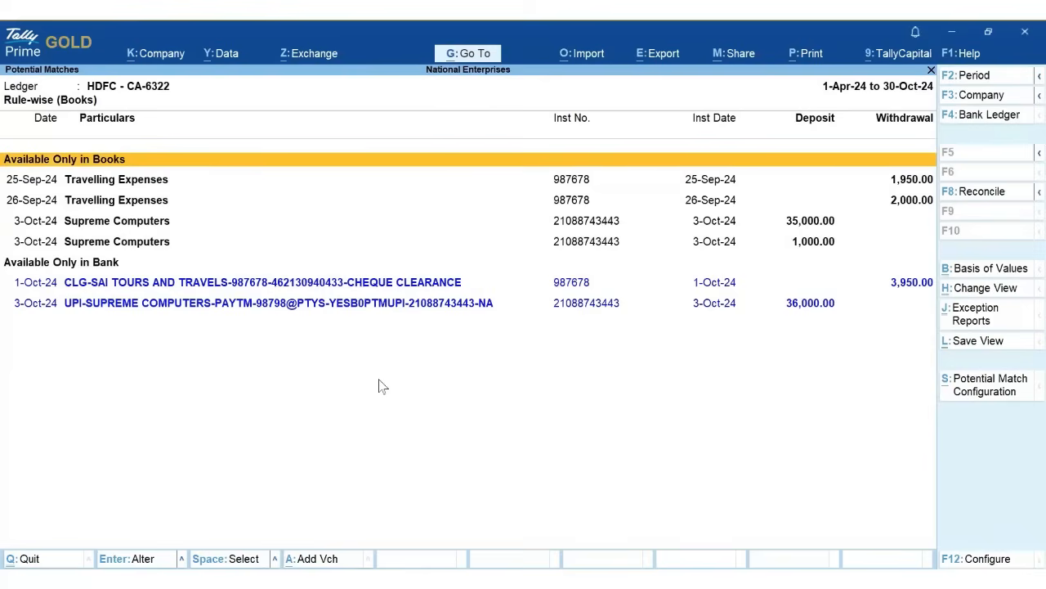
key(Escape)
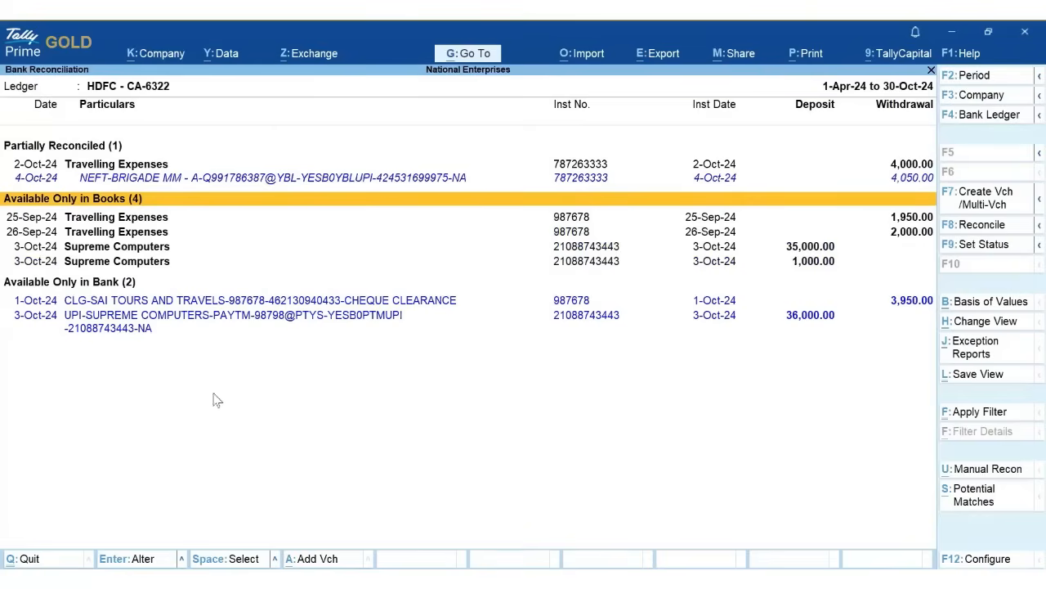
- Change Payment voucher No. 23's Travelling Expenses amount from 4,000.00 to 4,050.00 and save
click(918, 182)
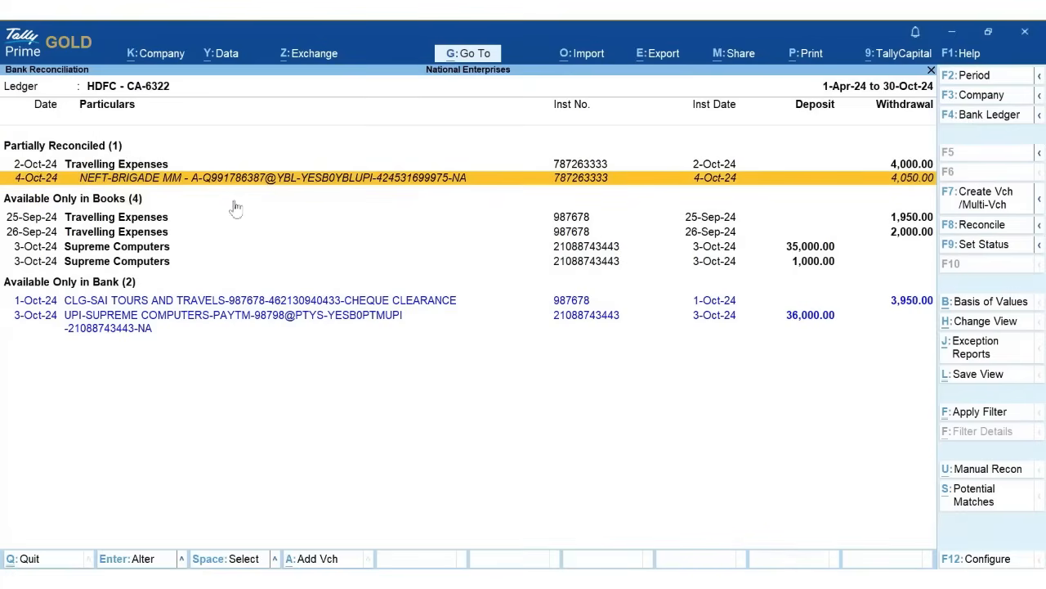
click(558, 166)
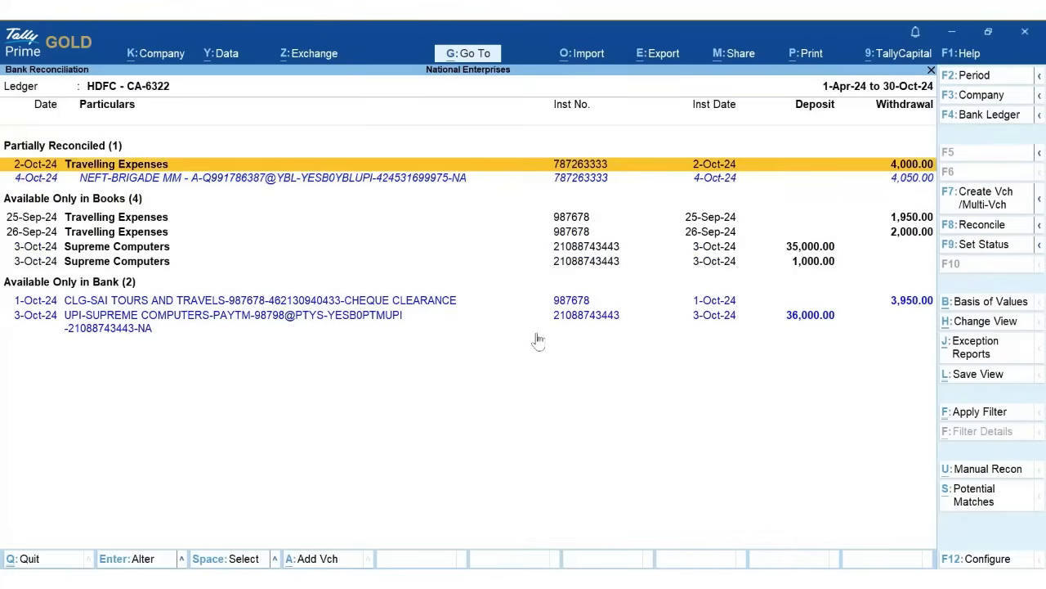
key(Return)
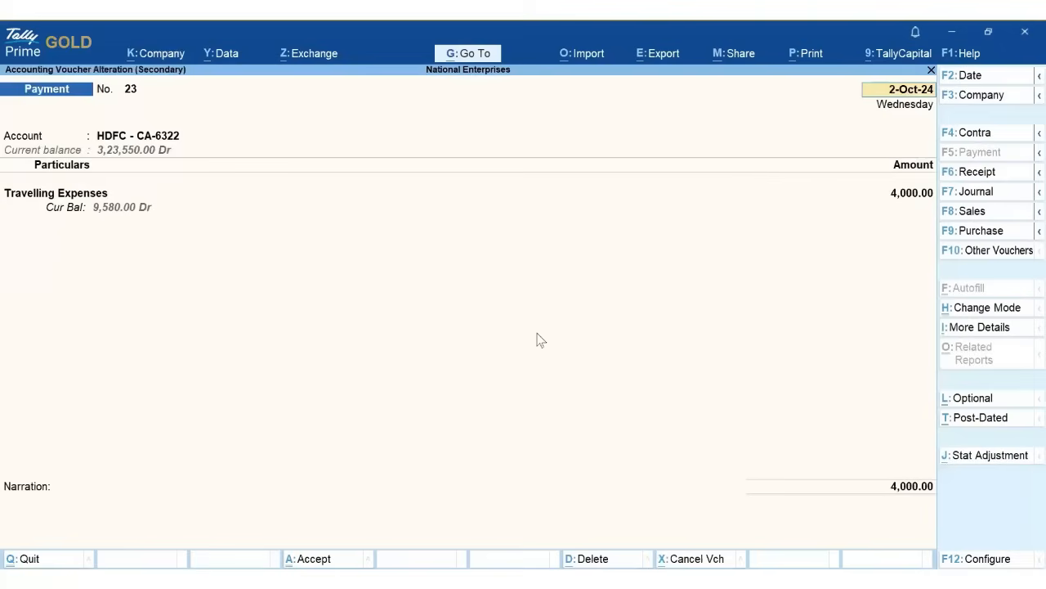
click(912, 194)
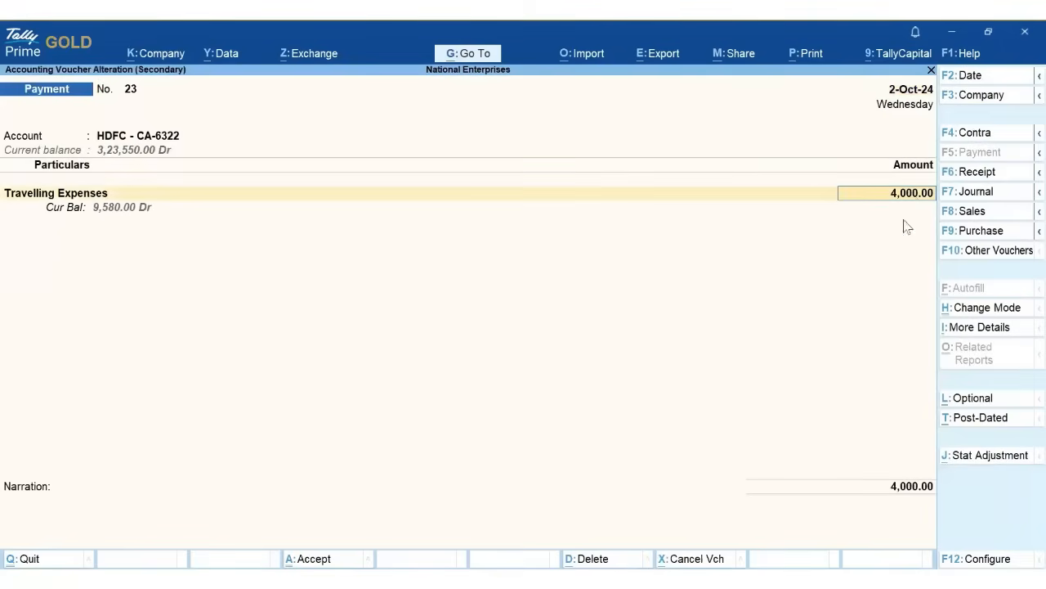
text(4,050)
key(Return)
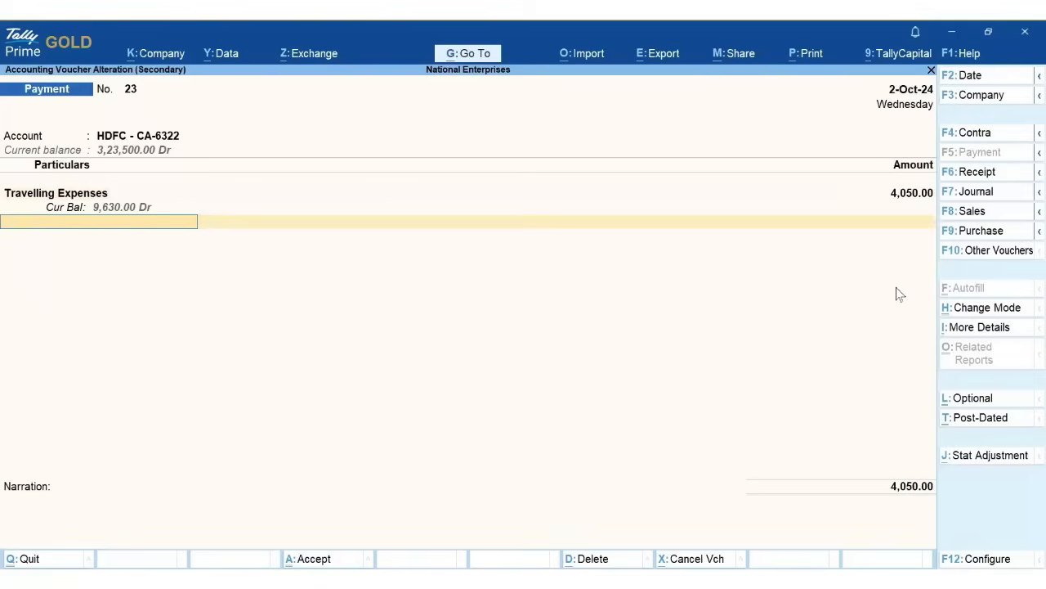
key(Return)
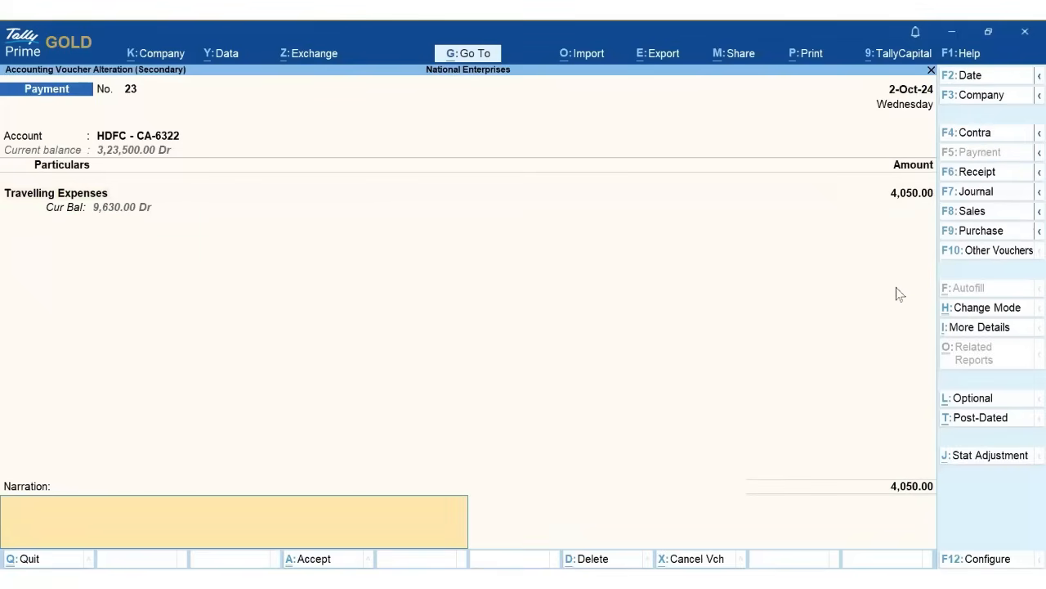
key(Return)
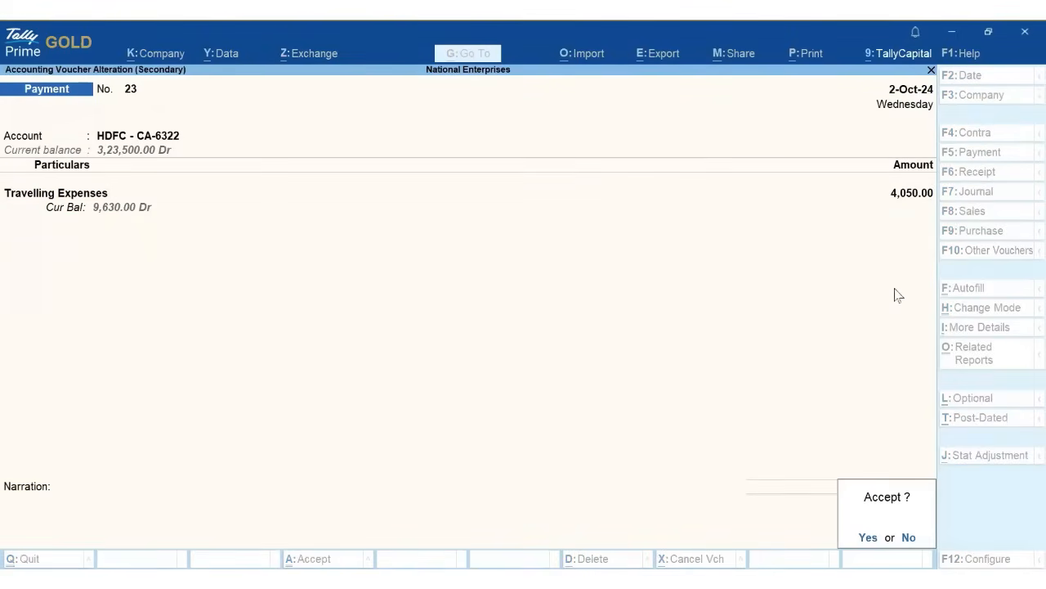
click(867, 537)
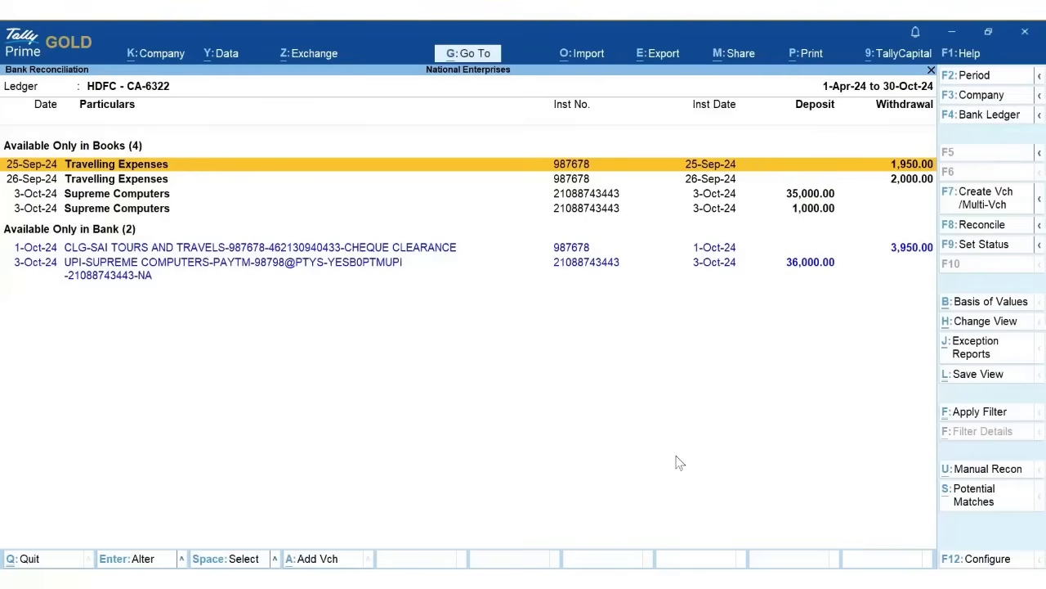
- Match the 36,000.00 UPI Supreme Computers deposit with its 35,000 and 1,000 book entries
click(807, 271)
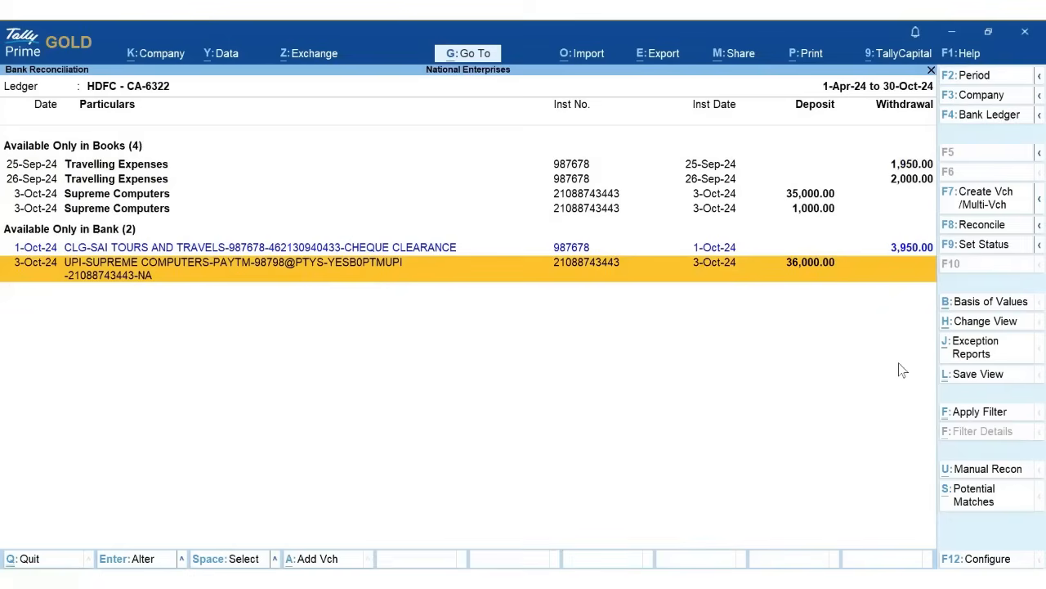
click(951, 234)
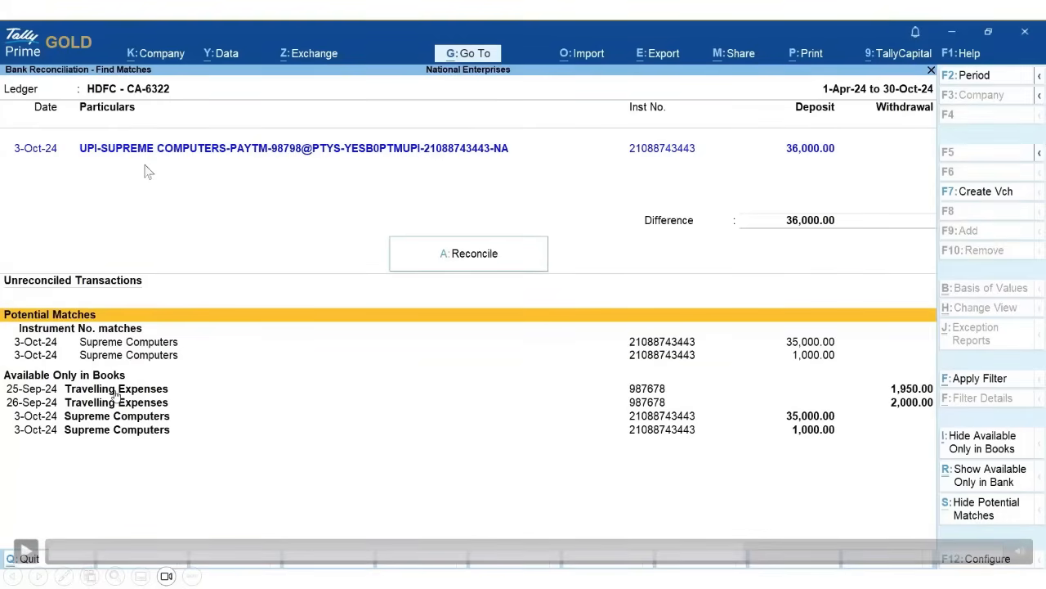
click(243, 551)
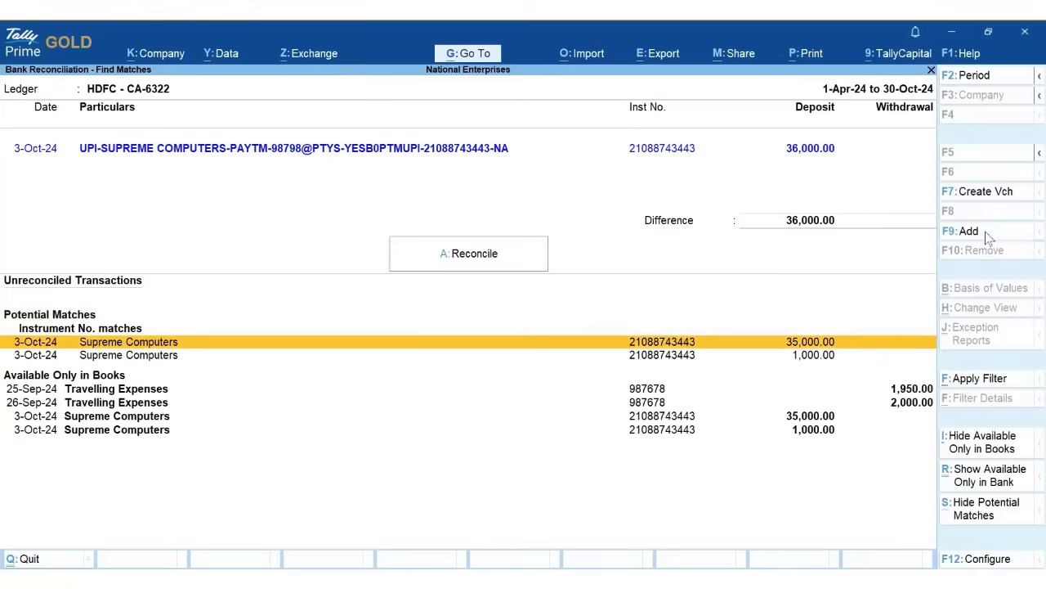
click(986, 235)
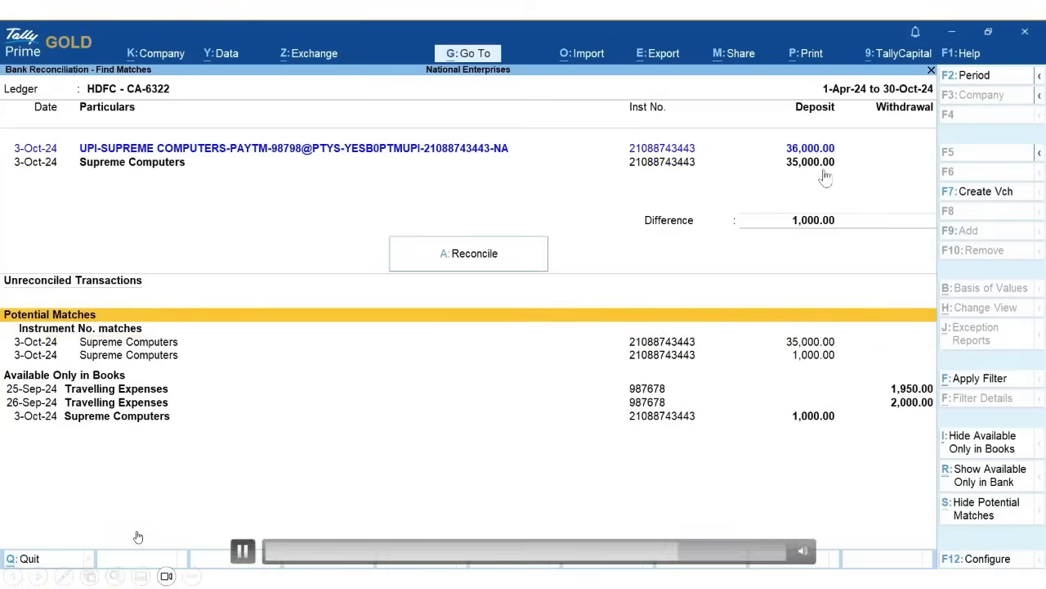
click(243, 552)
key(space)
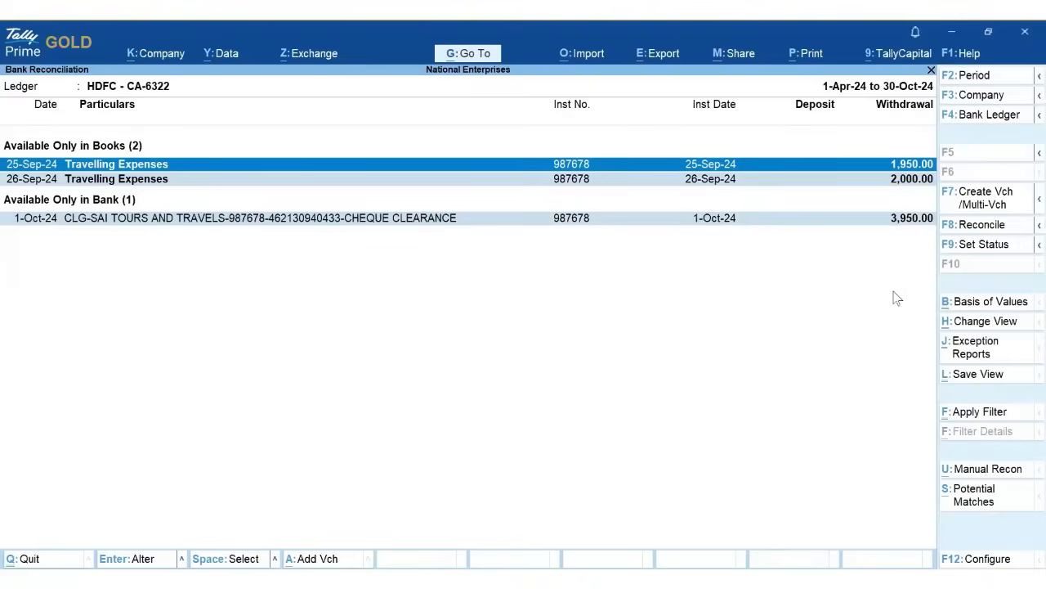
- Reconcile the last Travelling Expenses and Sai Tours entries, review October's 12 reconciled transactions, then return to Gateway
click(983, 232)
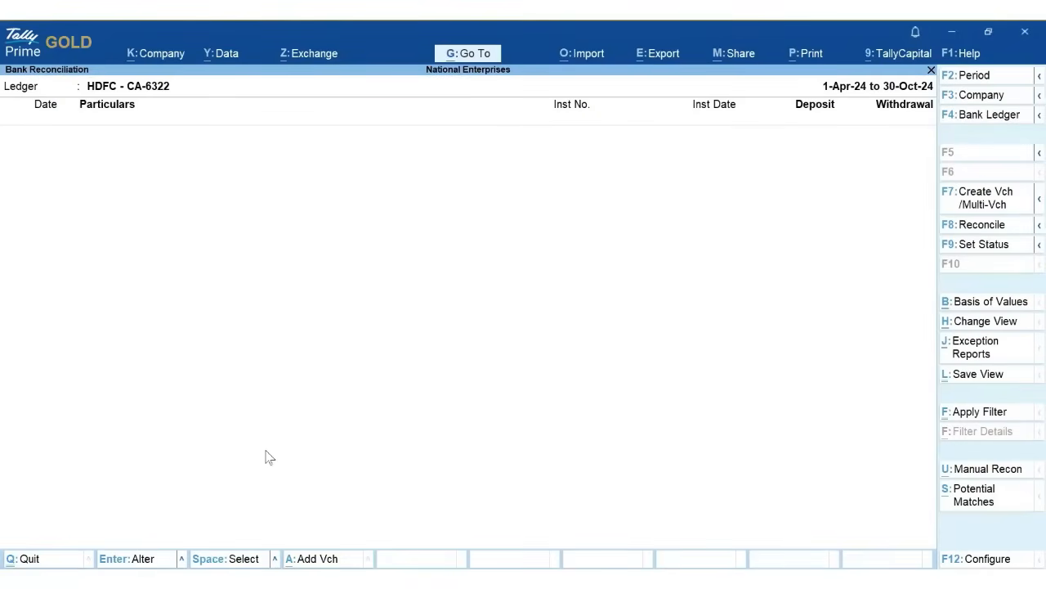
key(Escape)
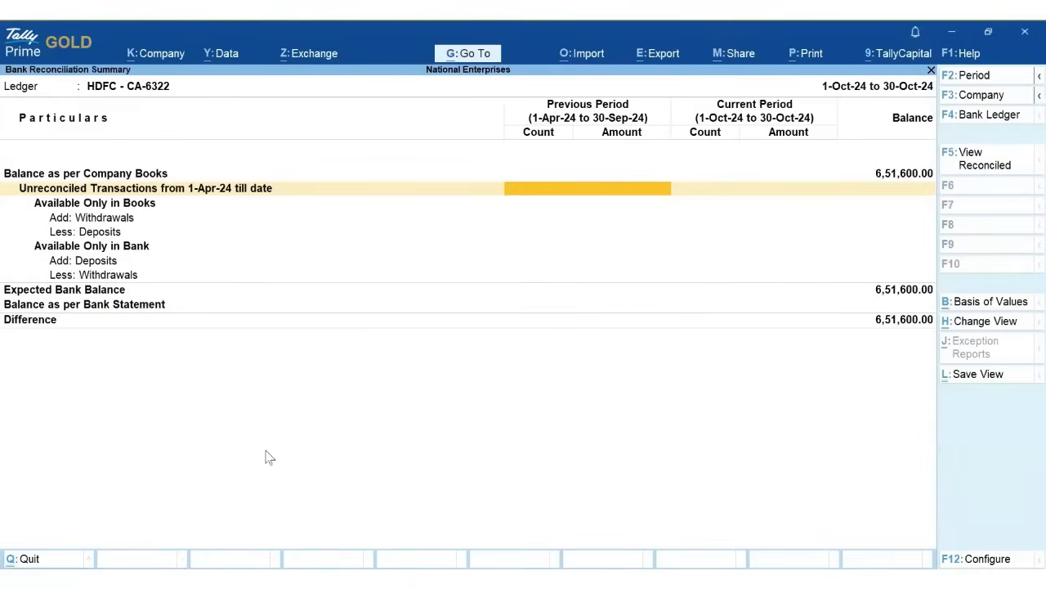
click(971, 165)
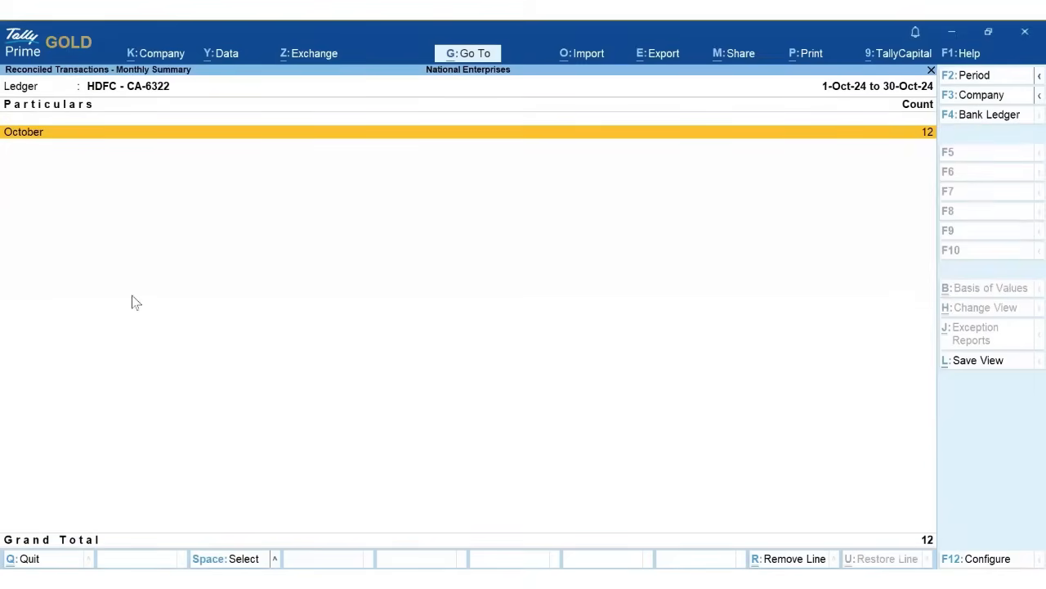
click(30, 138)
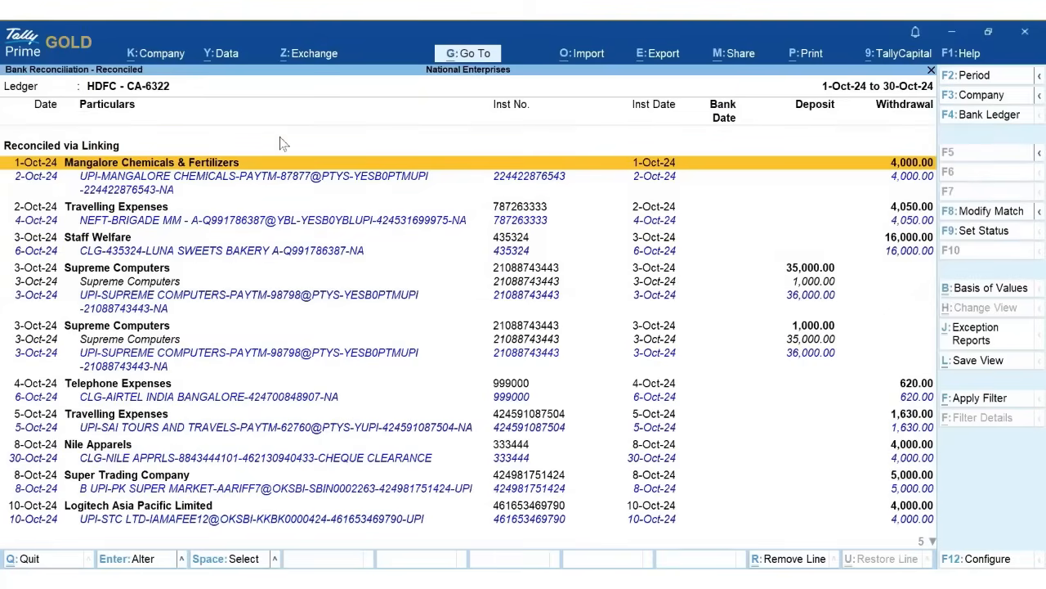
key(Escape)
key(Escape)
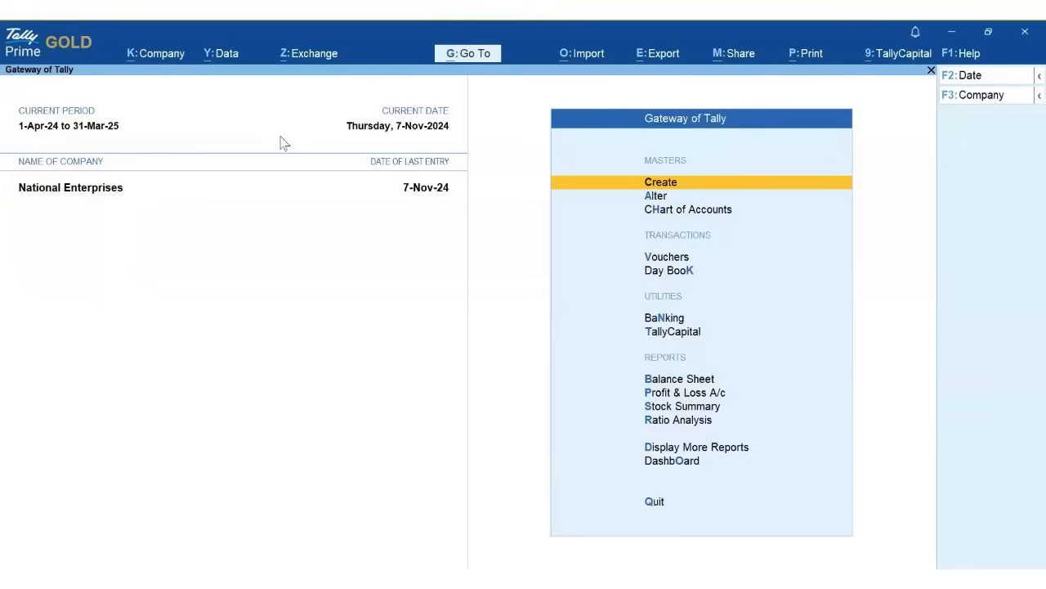